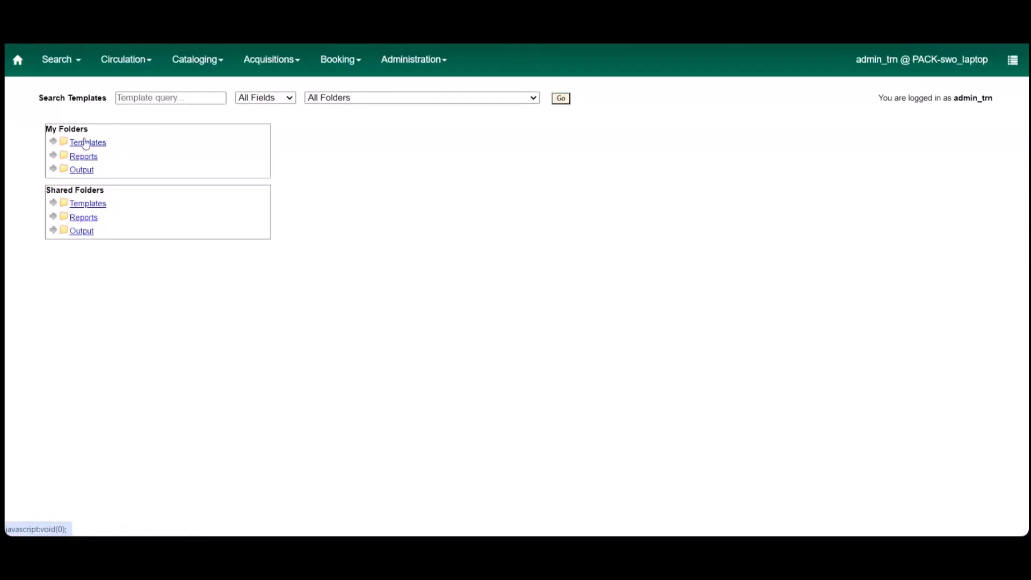
Step: Start a new report template in the Staff reports folder of My Folders
click(54, 143)
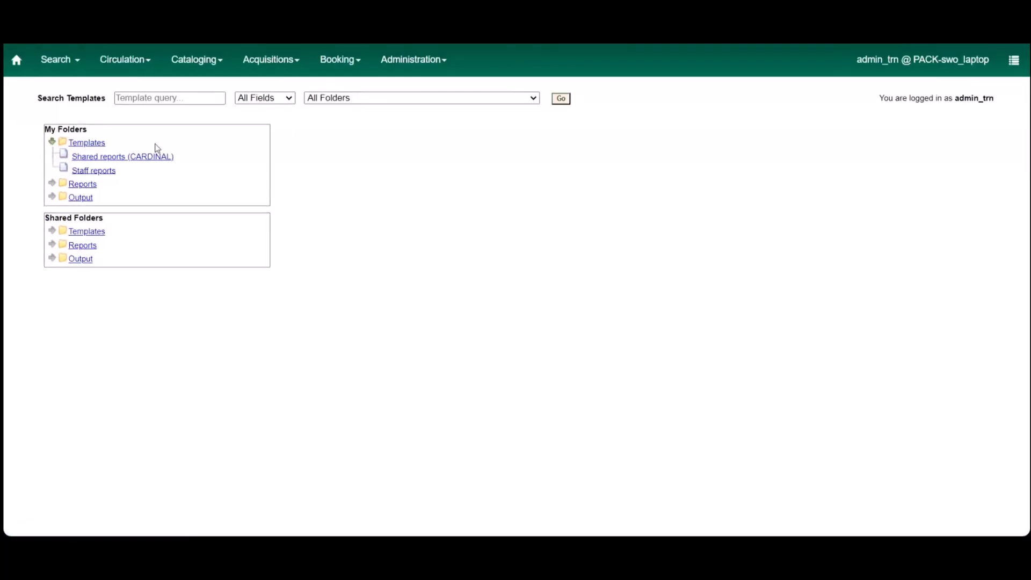
click(97, 174)
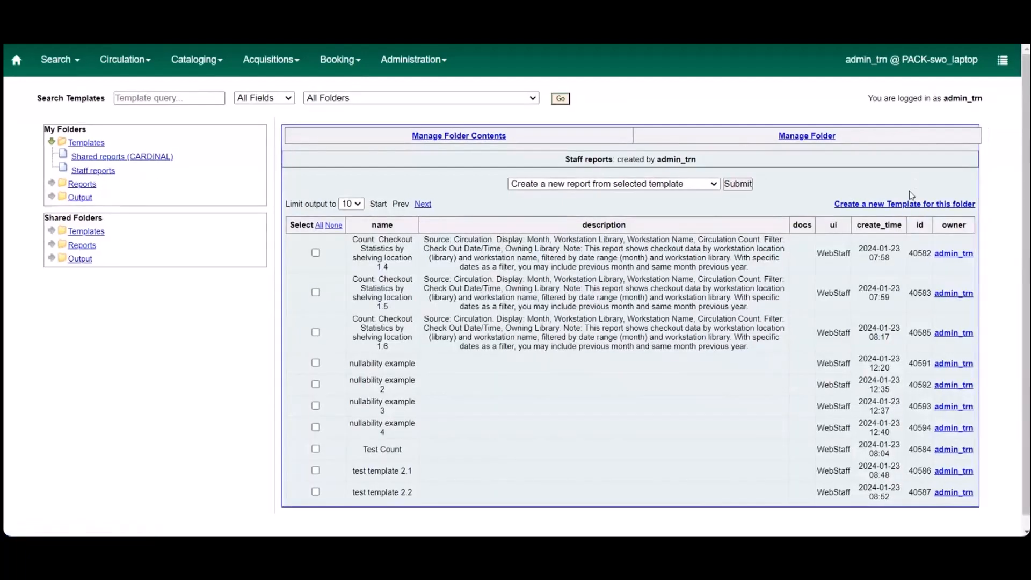
click(869, 206)
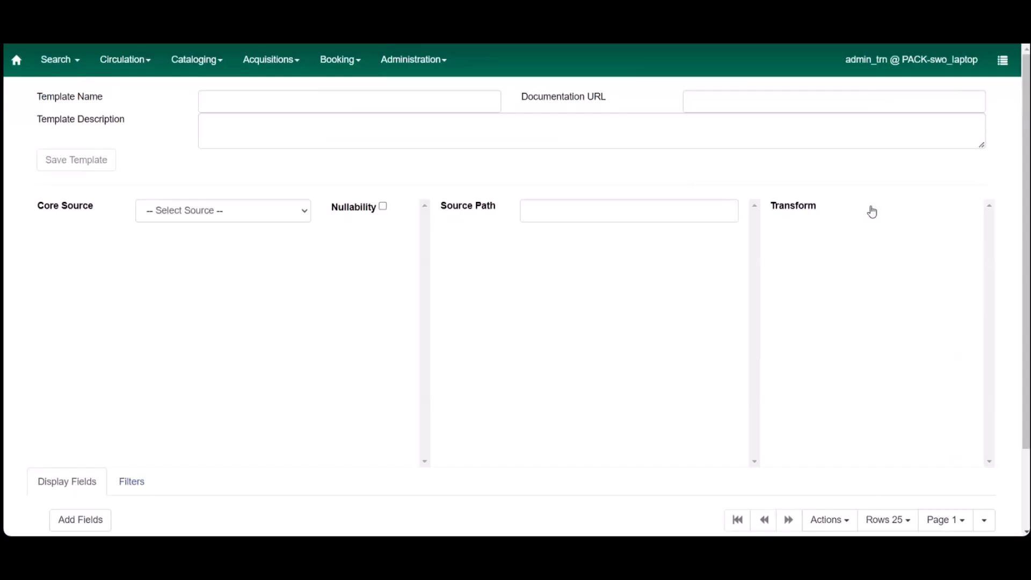
Step: Name the template 012324_ReportsTraining v.1.1
click(261, 107)
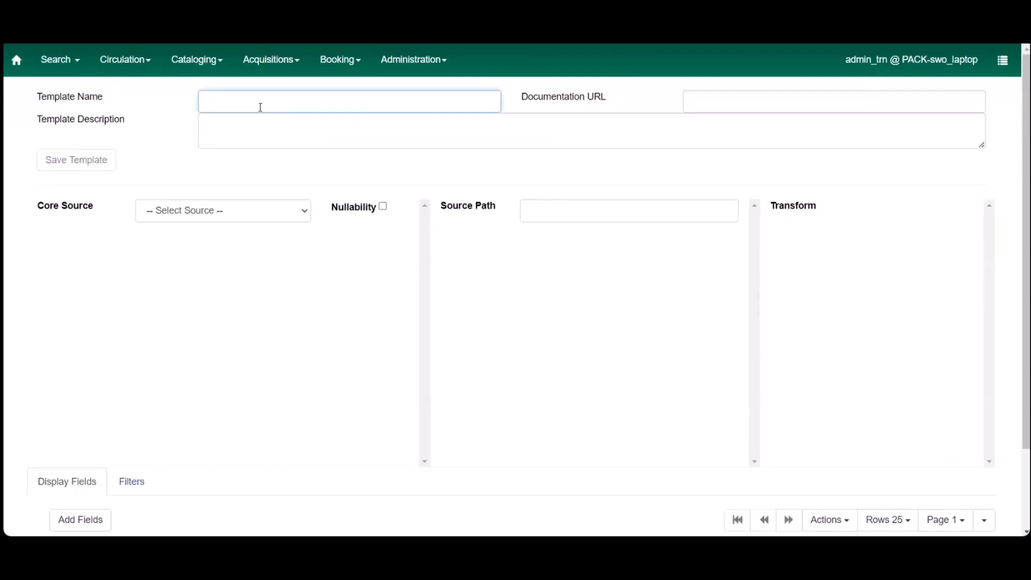
text(01)
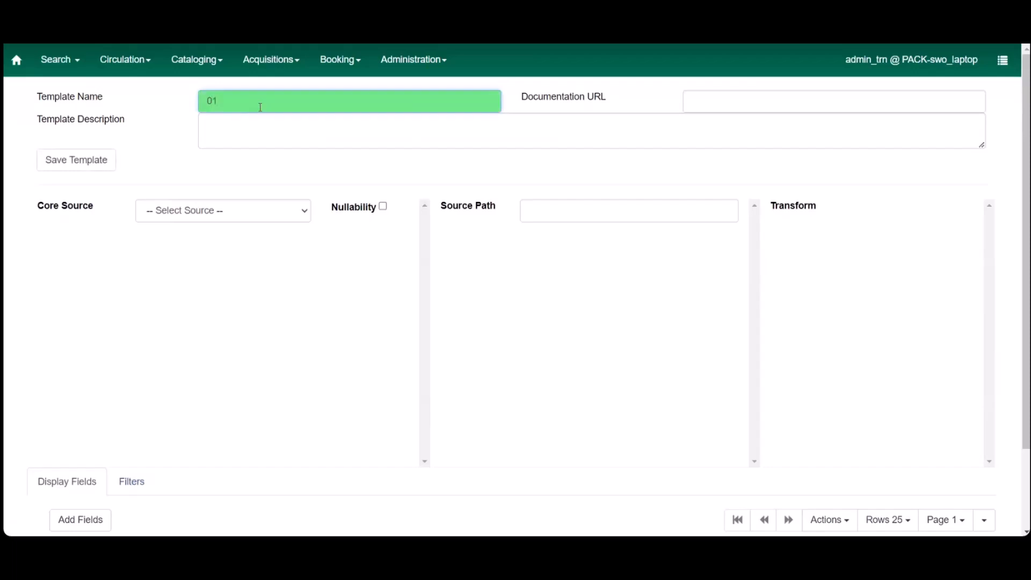
text(2324_ReportsTraining)
text(v.1.1)
click(292, 130)
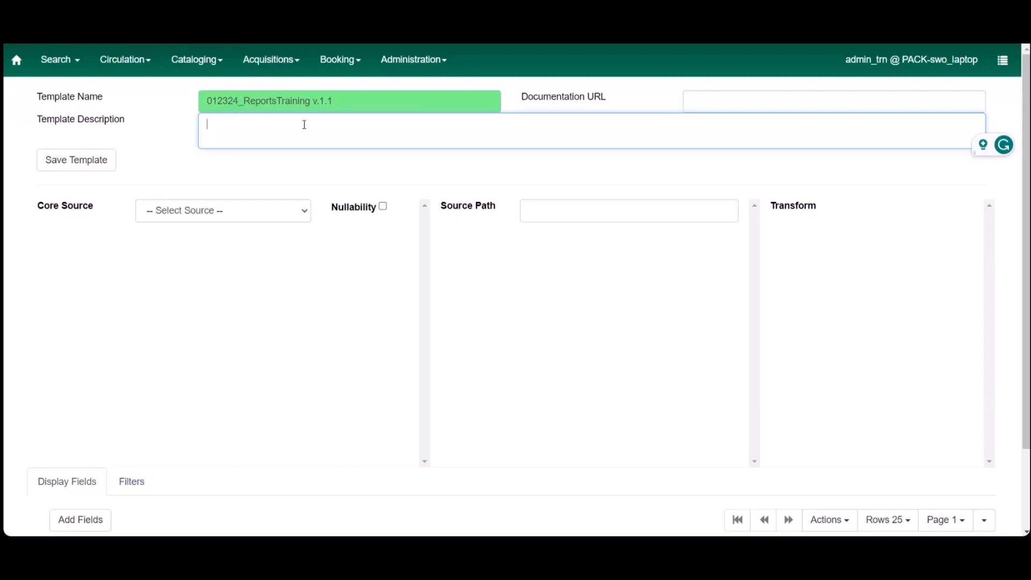
click(742, 105)
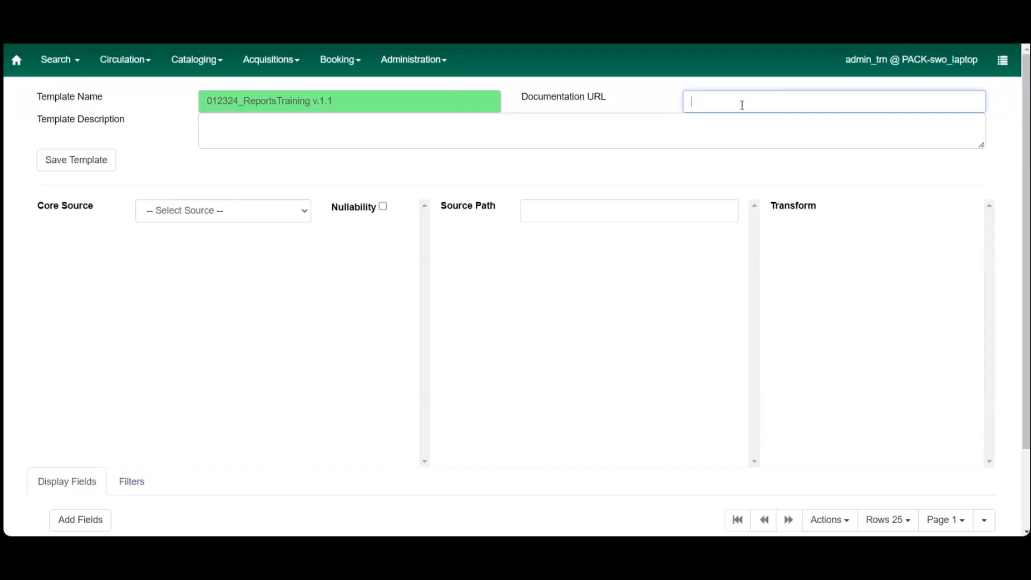
click(103, 162)
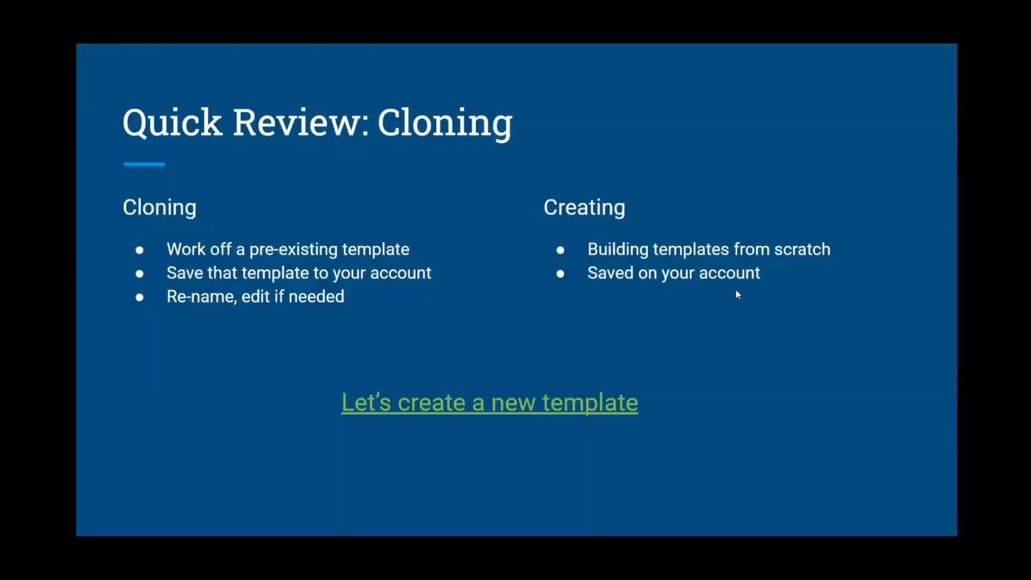
click(736, 290)
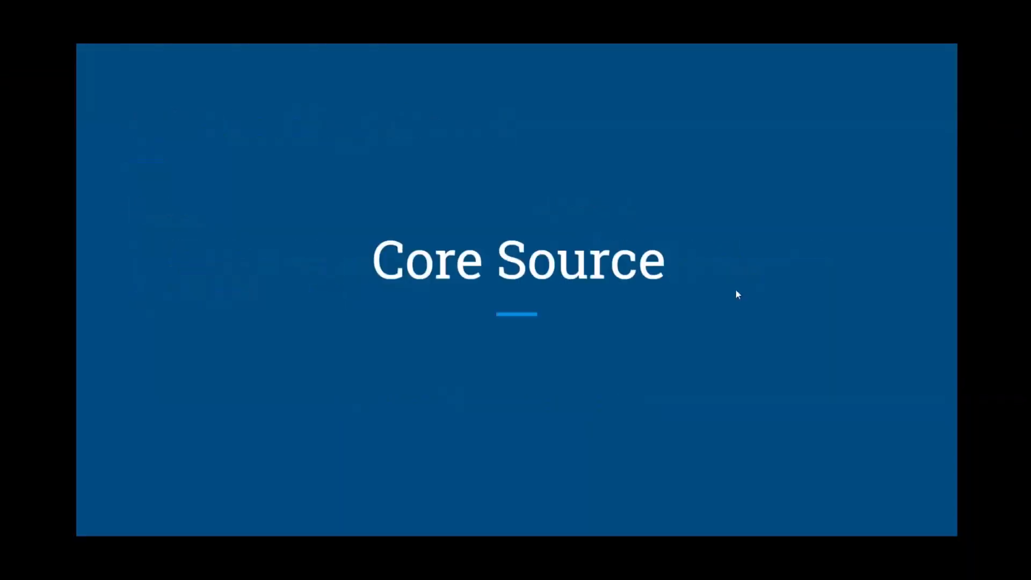
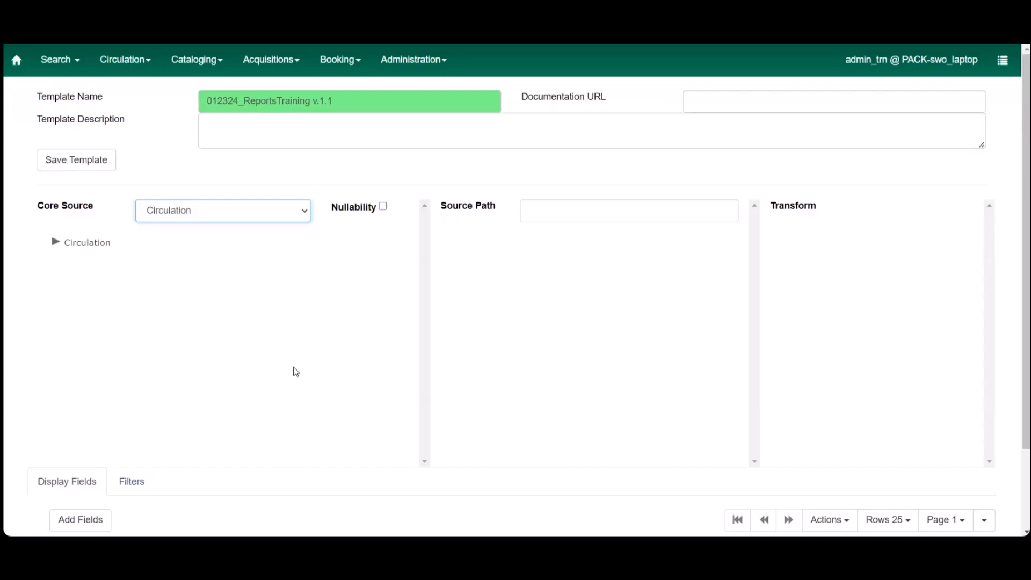
Step: Open the Circulation core source and examine its available fields and their data type icons in the source path list
click(87, 246)
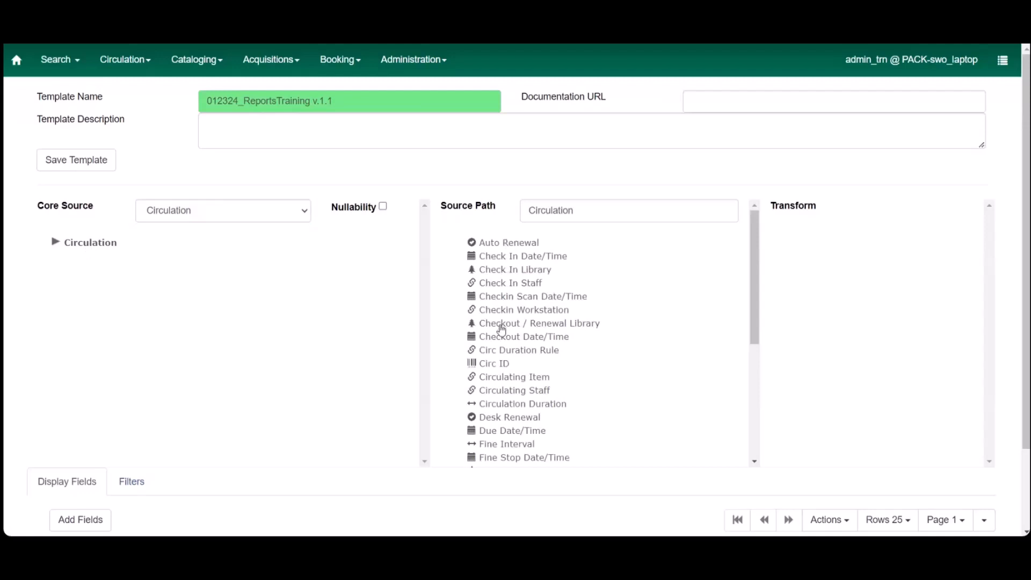
scroll(506, 435, down, 5)
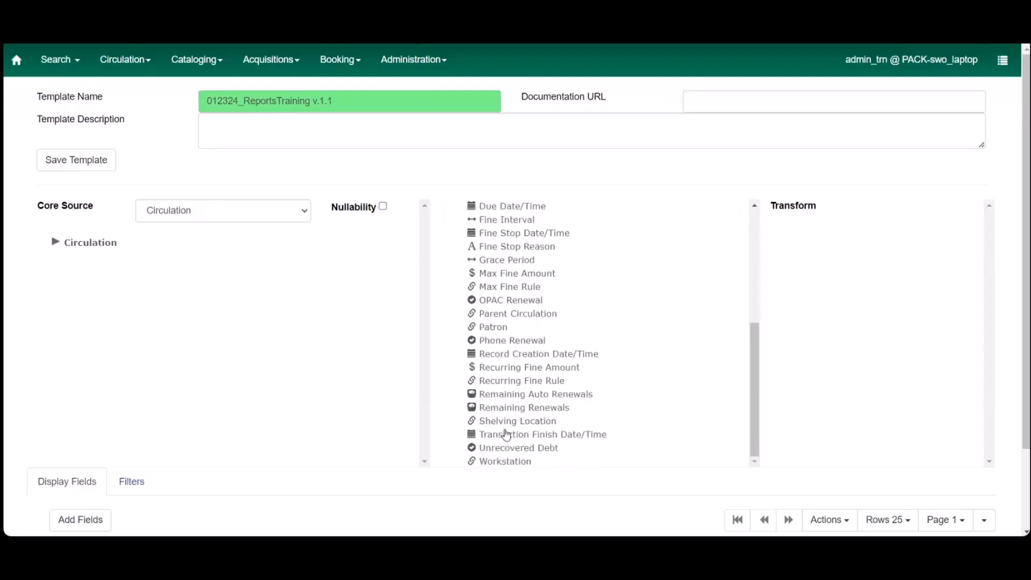
scroll(553, 428, up, 2)
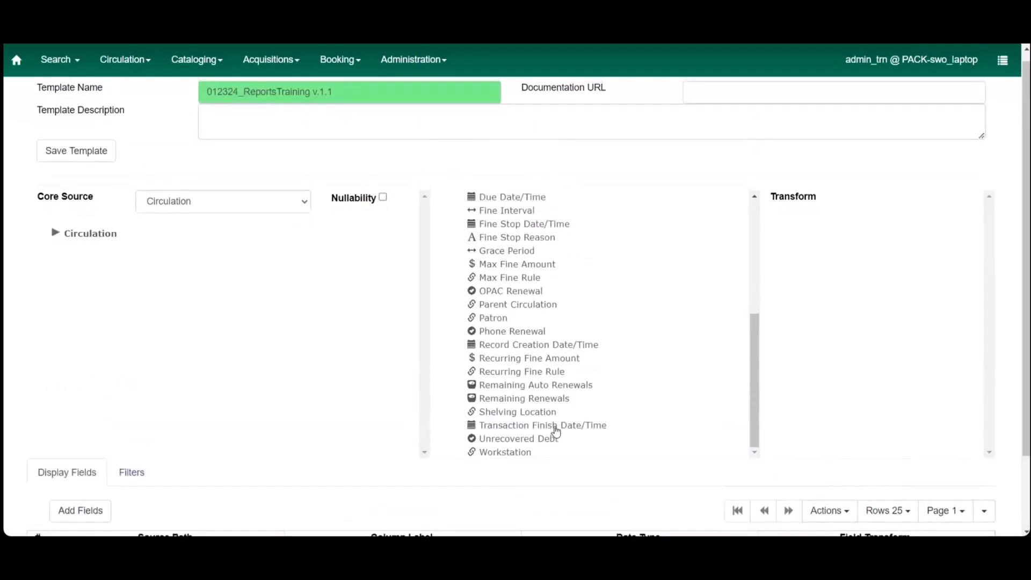
scroll(572, 296, up, 5)
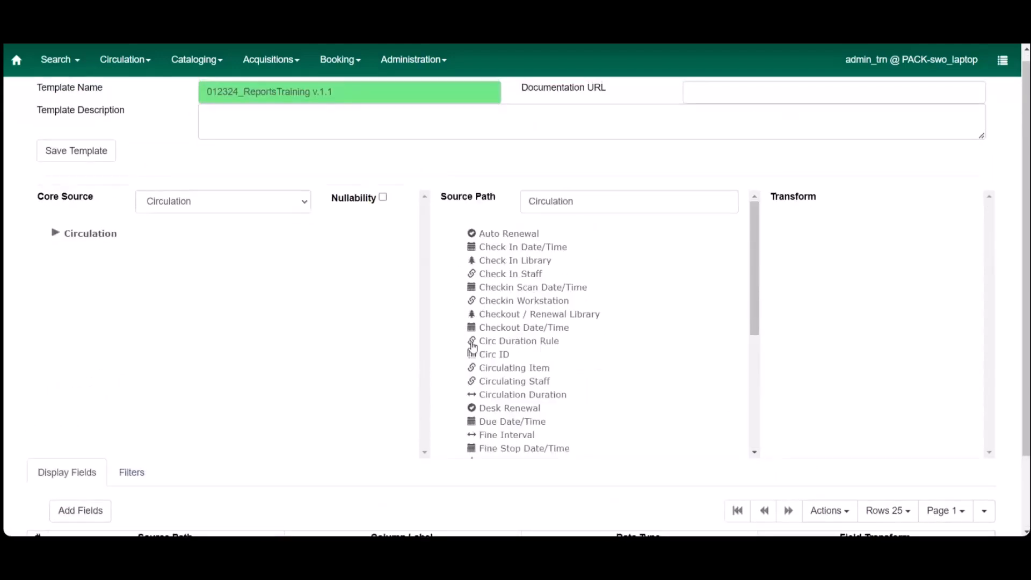
scroll(473, 385, down, 1)
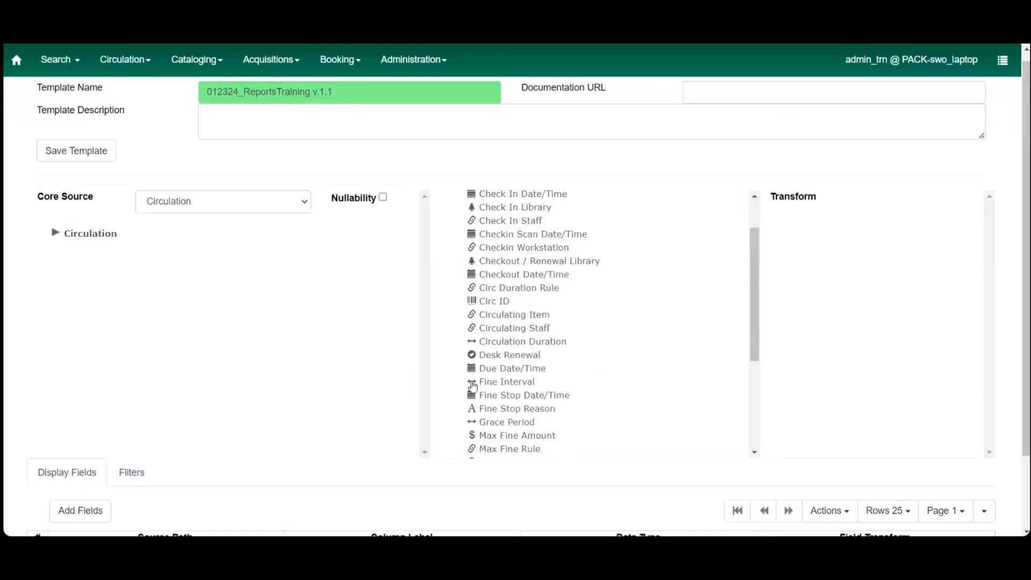
scroll(473, 385, down, 1)
scroll(472, 385, down, 1)
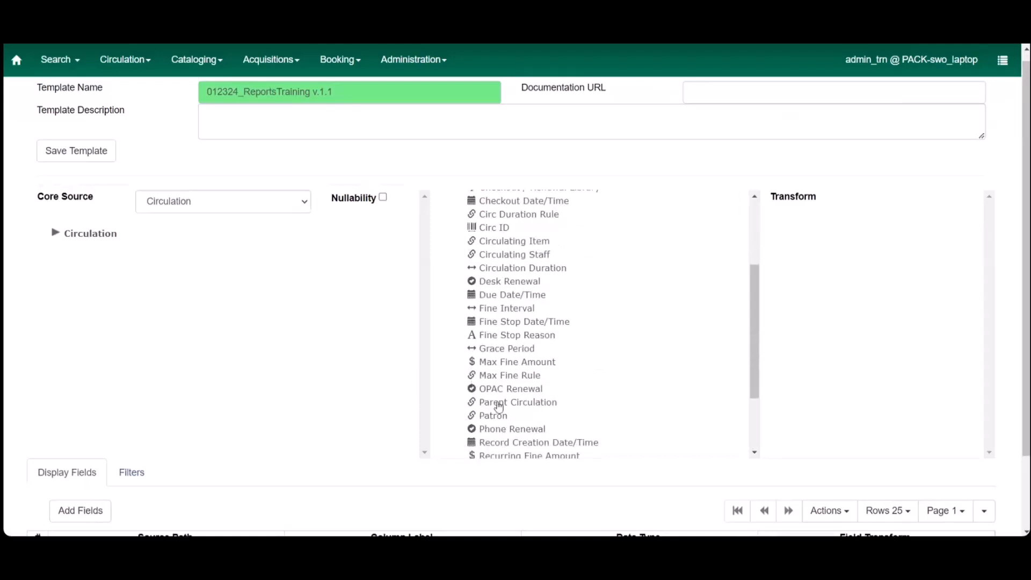
scroll(497, 407, up, 3)
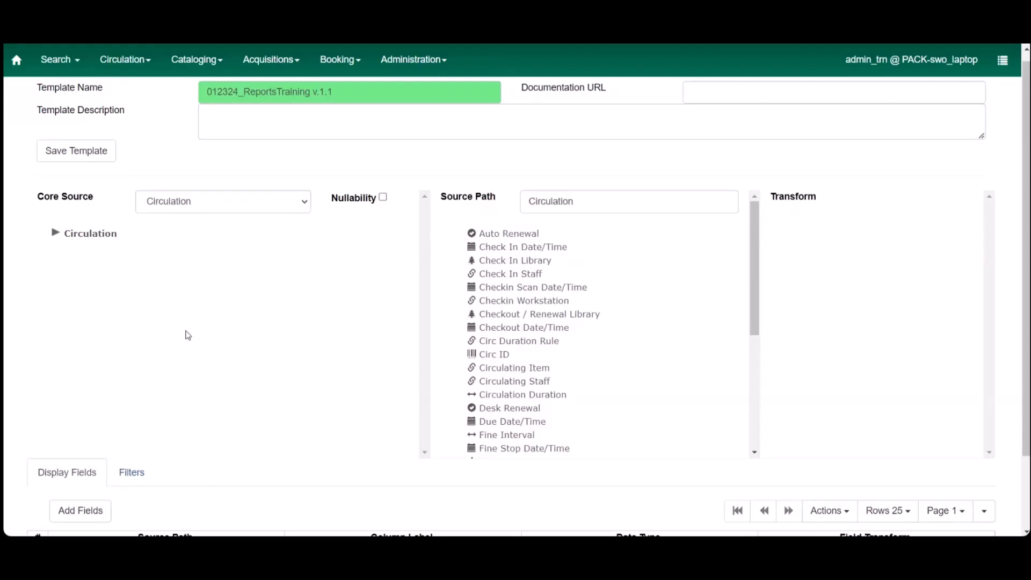
scroll(181, 414, down, 1)
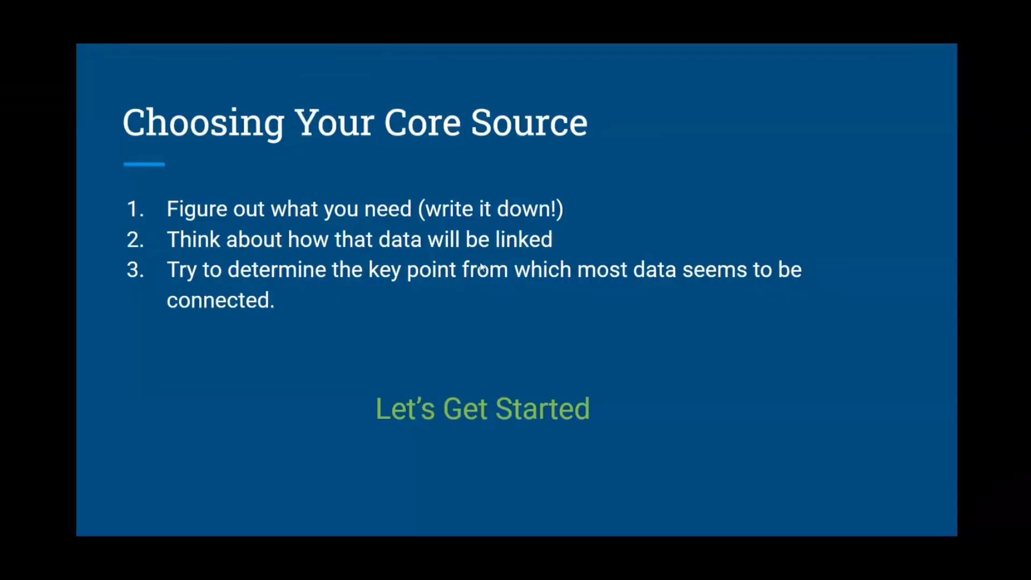
key(Right)
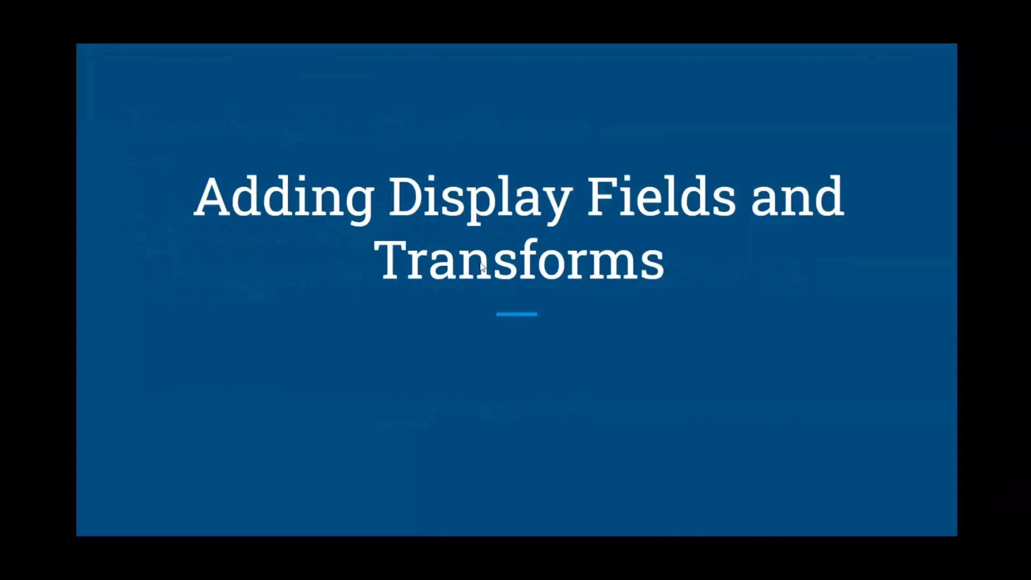
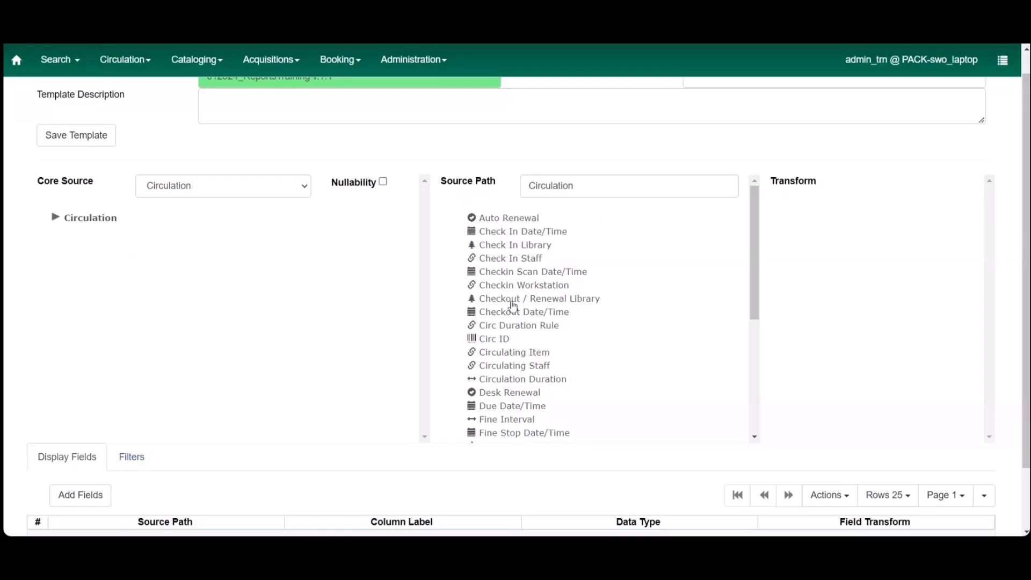
Step: Add the Name field from Circulation -> Checkout / Renewal Library to the display fields with the Raw Data transform
click(513, 302)
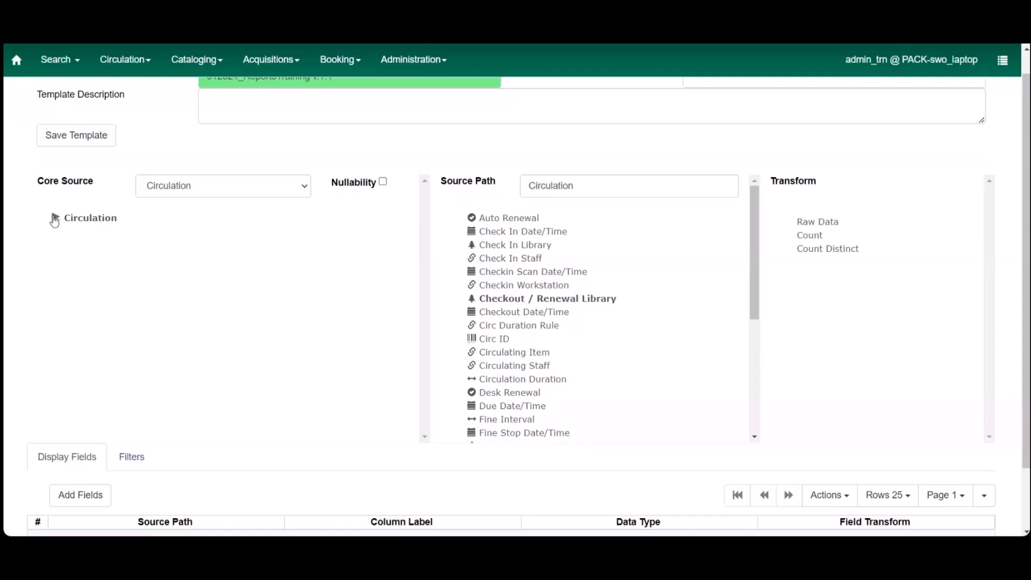
click(55, 218)
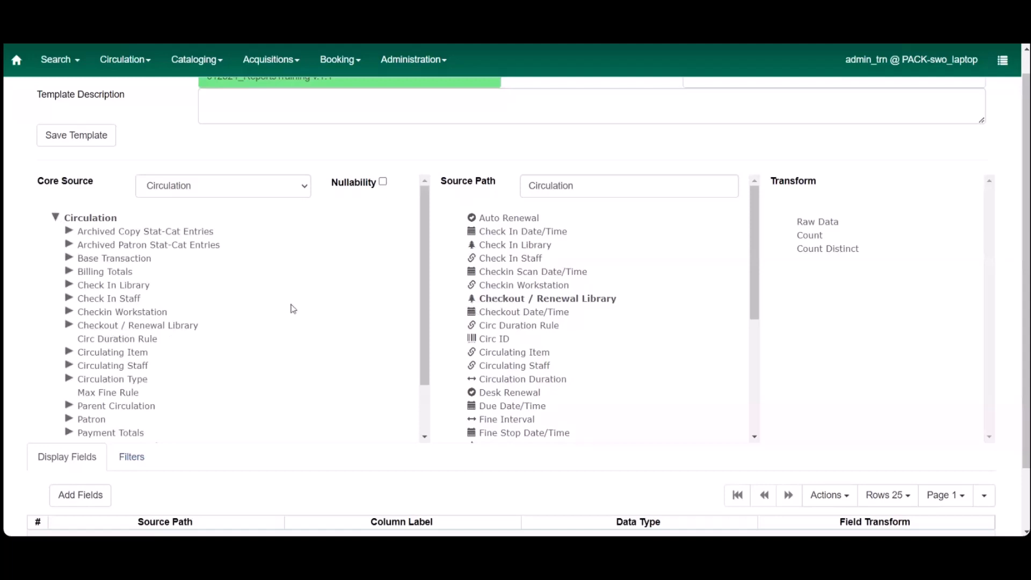
click(178, 329)
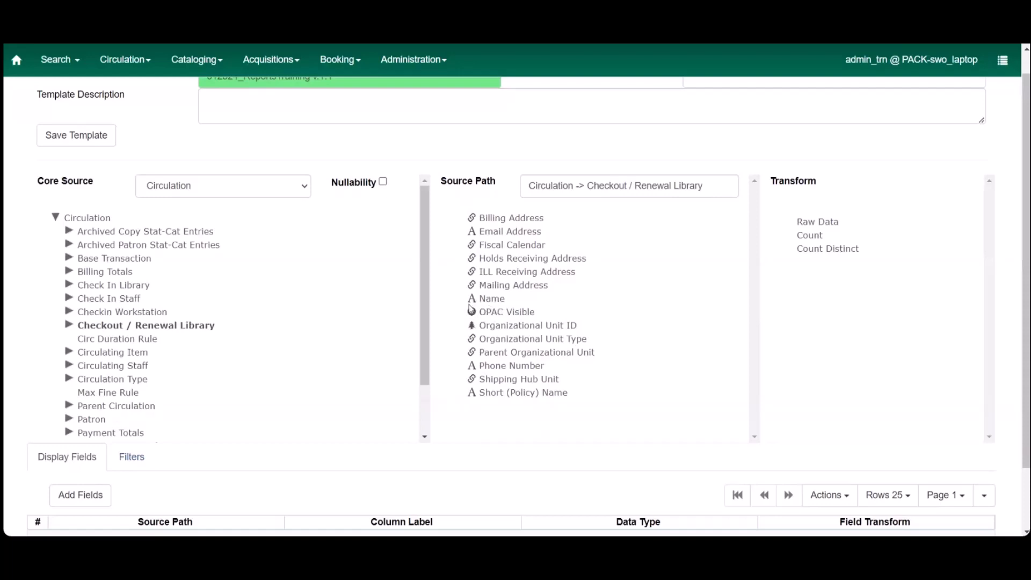
click(506, 303)
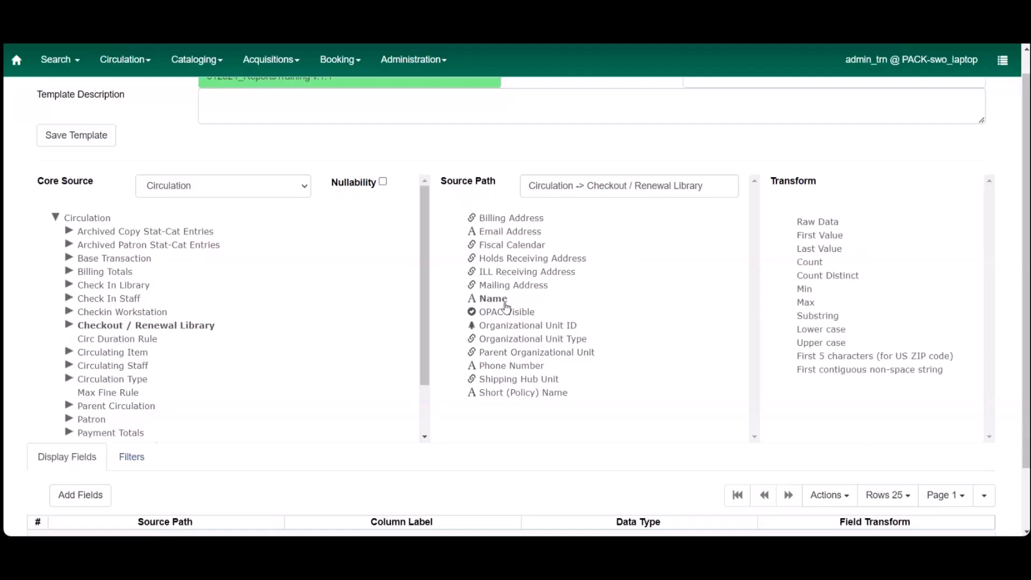
click(823, 222)
click(72, 499)
scroll(243, 512, down, 1)
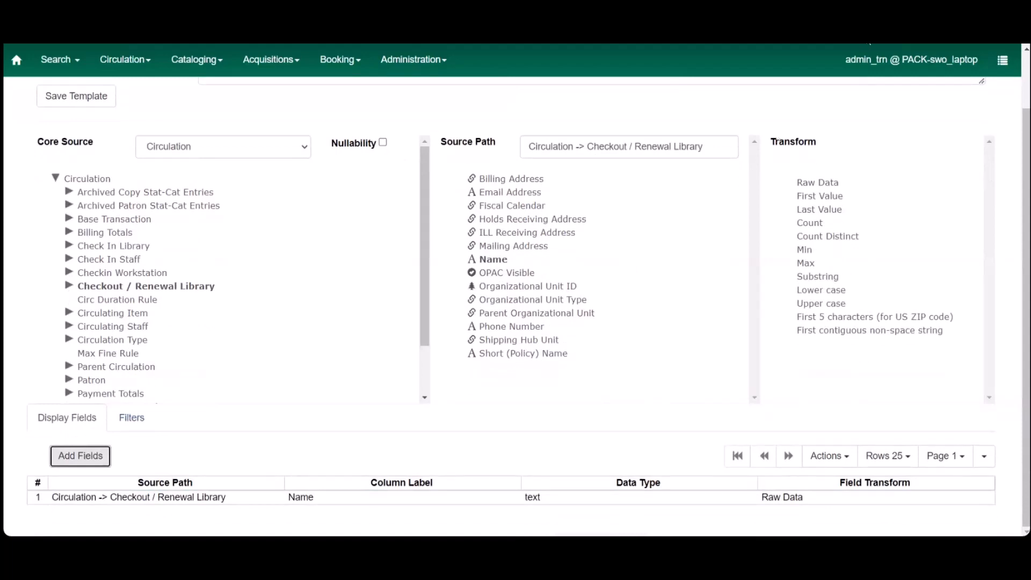
click(865, 33)
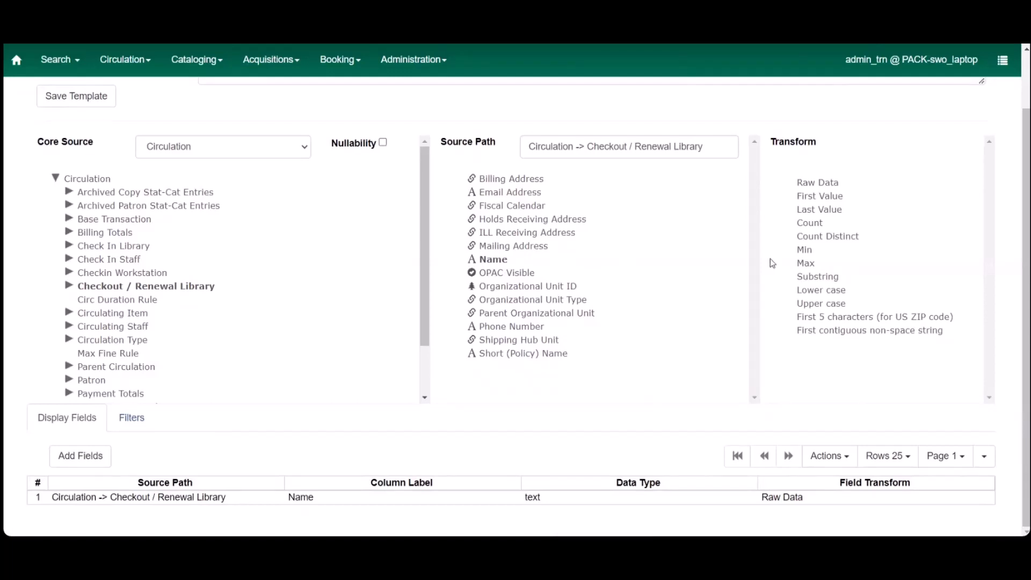
Step: Look through the Circulation source's own fields and inspect the transforms offered for Shelving Location
click(96, 181)
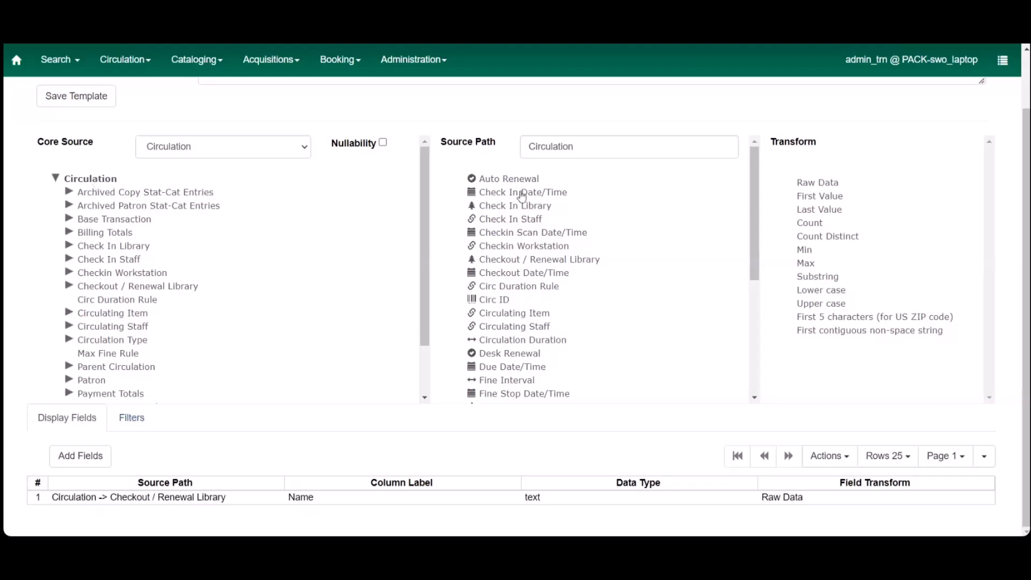
scroll(530, 303, down, 3)
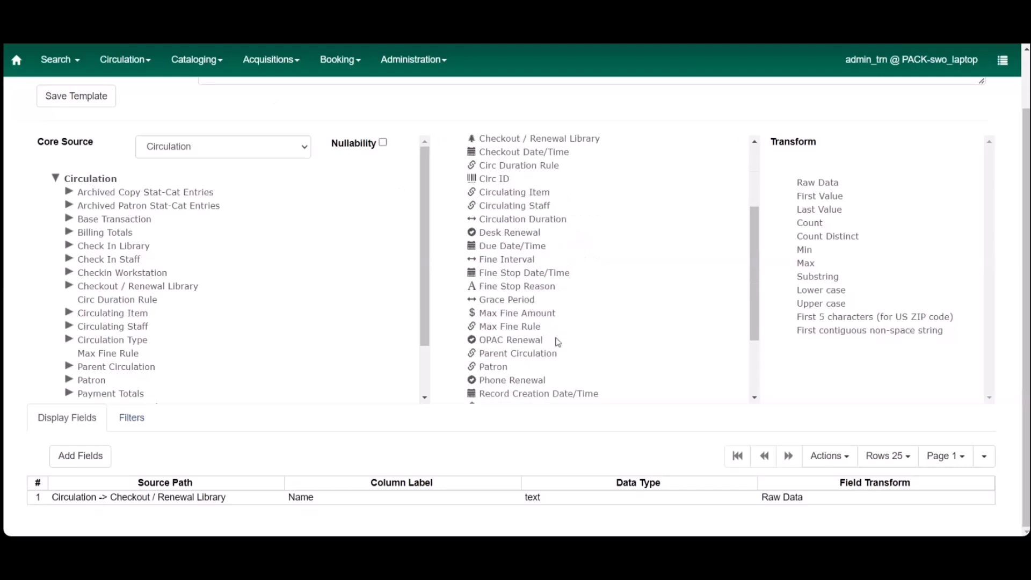
scroll(559, 342, up, 3)
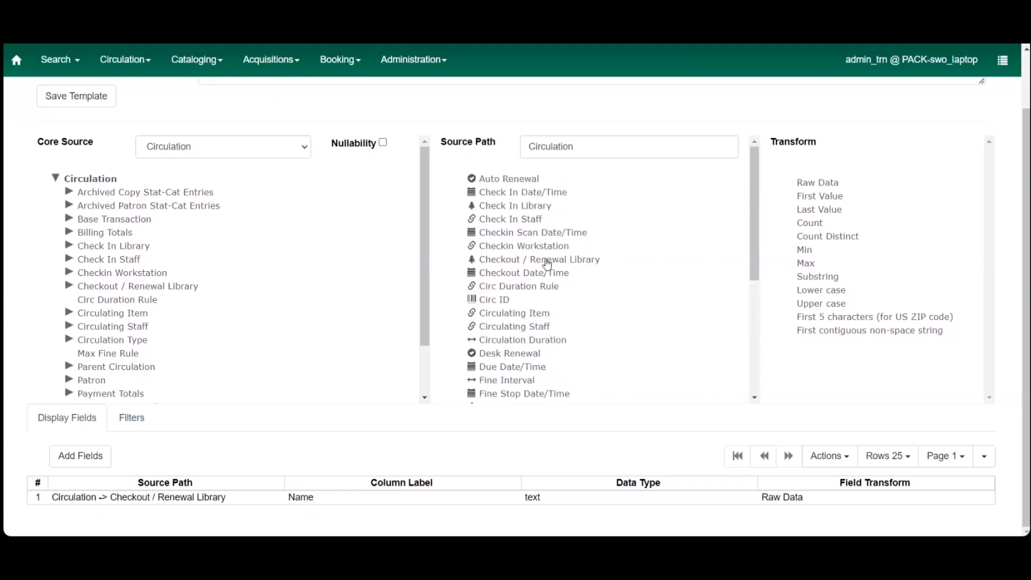
scroll(546, 264, down, 5)
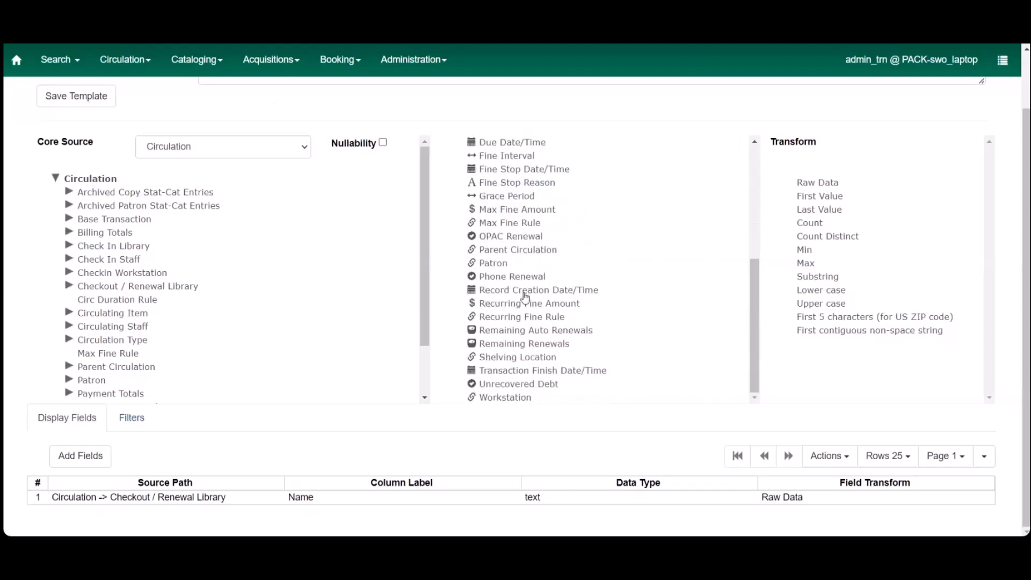
scroll(525, 297, up, 3)
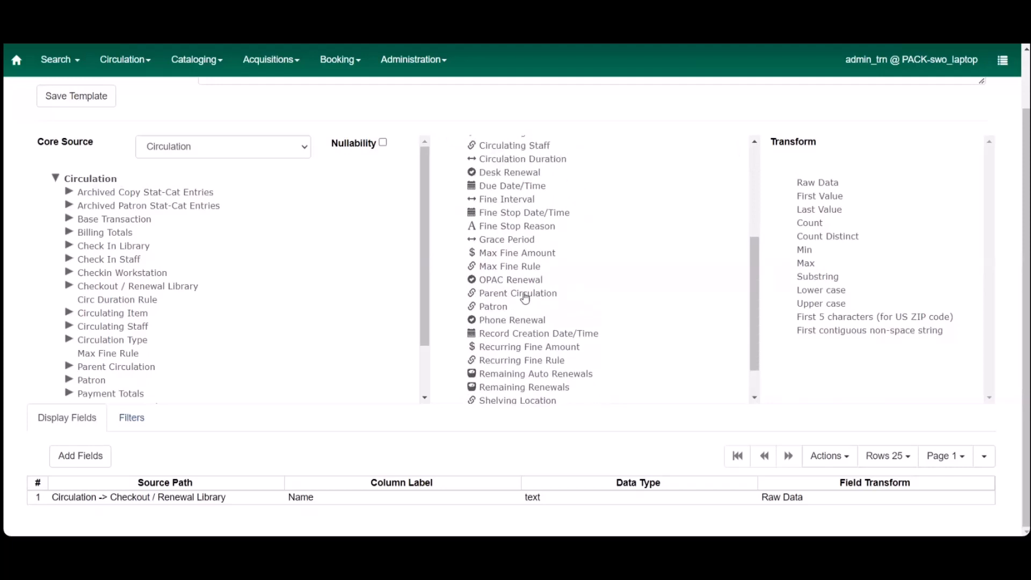
scroll(525, 297, up, 4)
scroll(525, 296, down, 2)
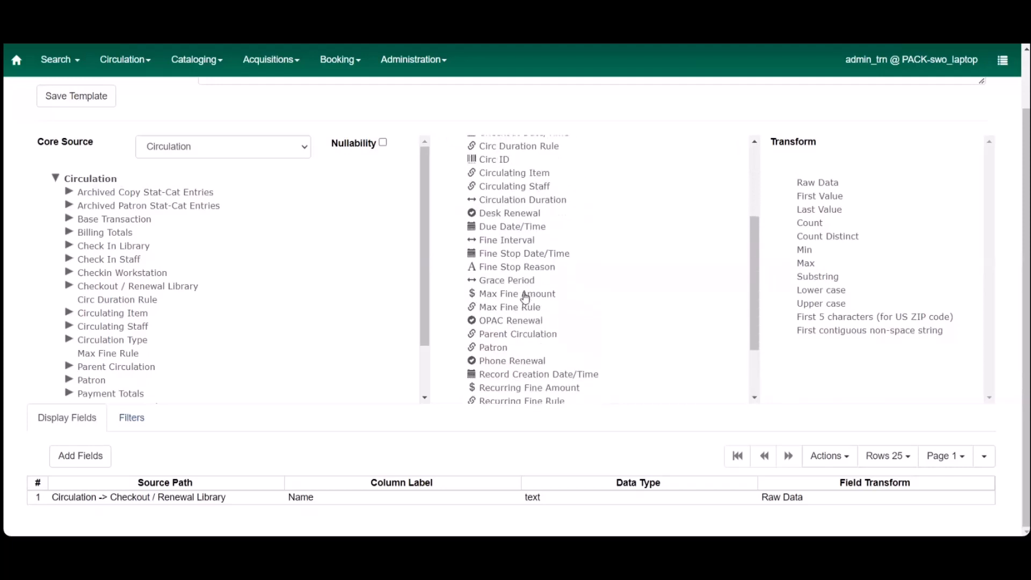
scroll(525, 297, down, 5)
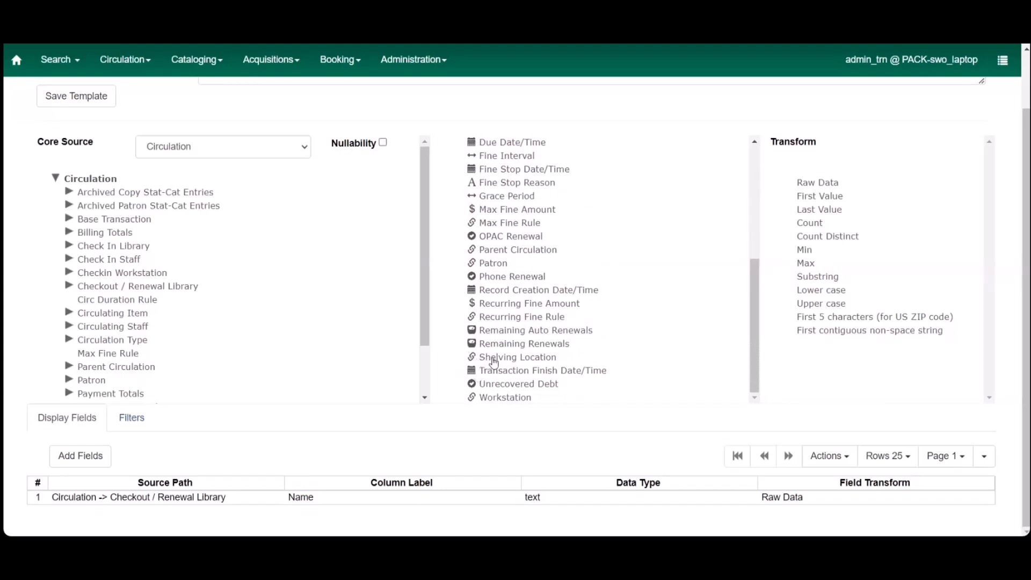
click(514, 360)
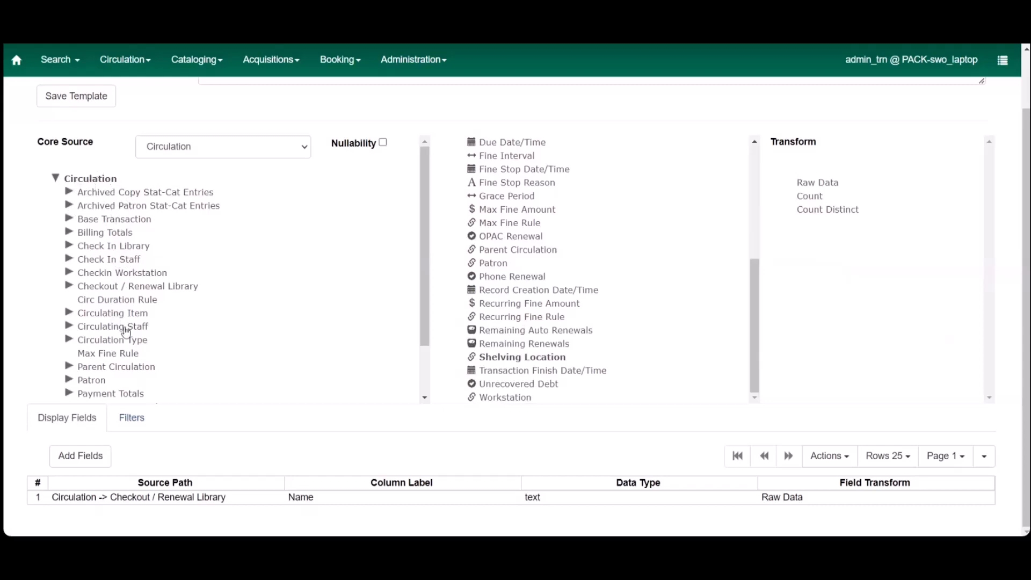
Step: Add the Name field from Circulation -> Shelving Location to the display fields with the Raw Data transform
scroll(125, 331, down, 1)
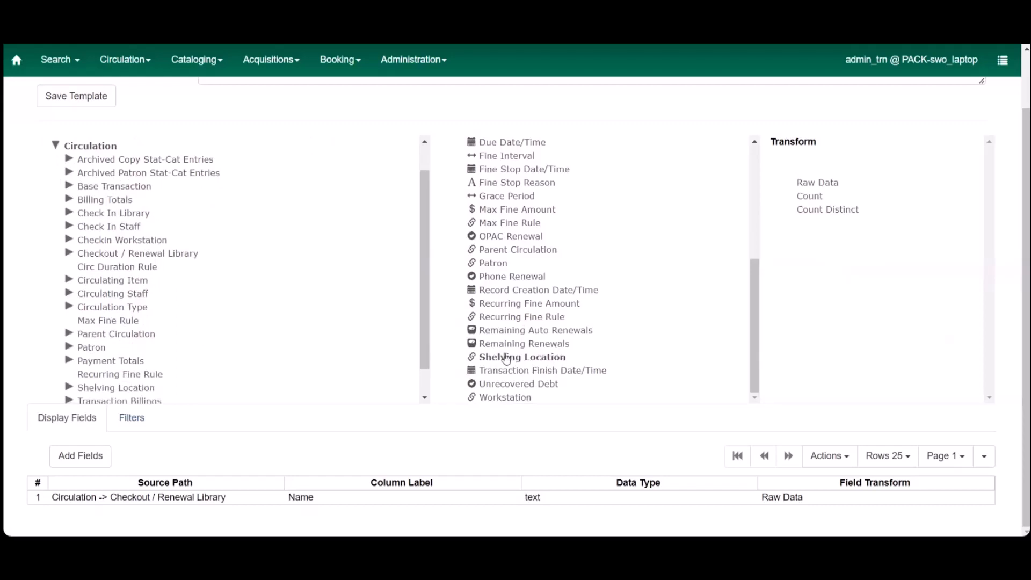
click(125, 390)
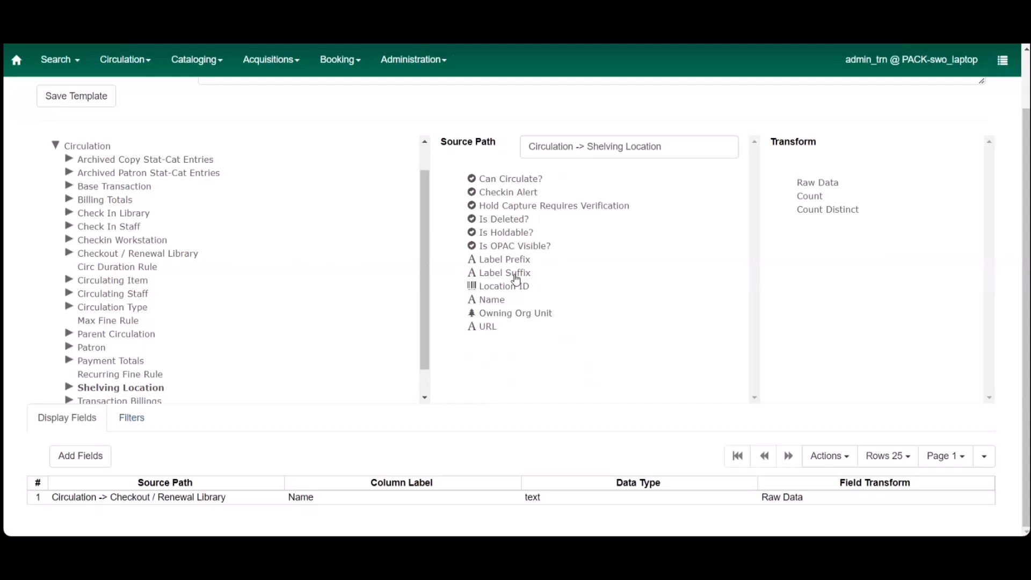
click(499, 302)
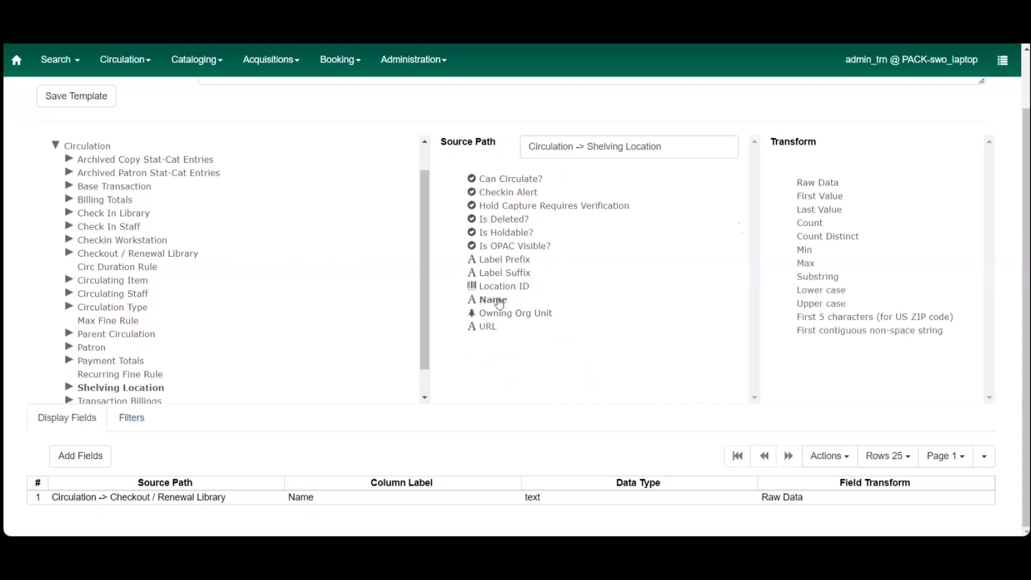
click(816, 182)
click(93, 453)
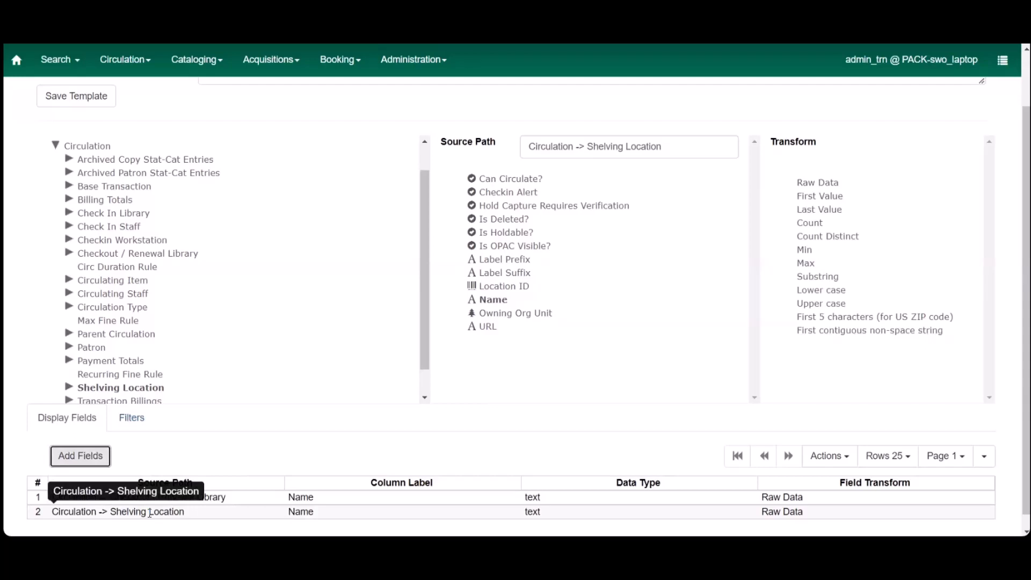
Step: Add Fine Stop Reason from the main Circulation source to the display fields with the Raw Data transform
click(98, 148)
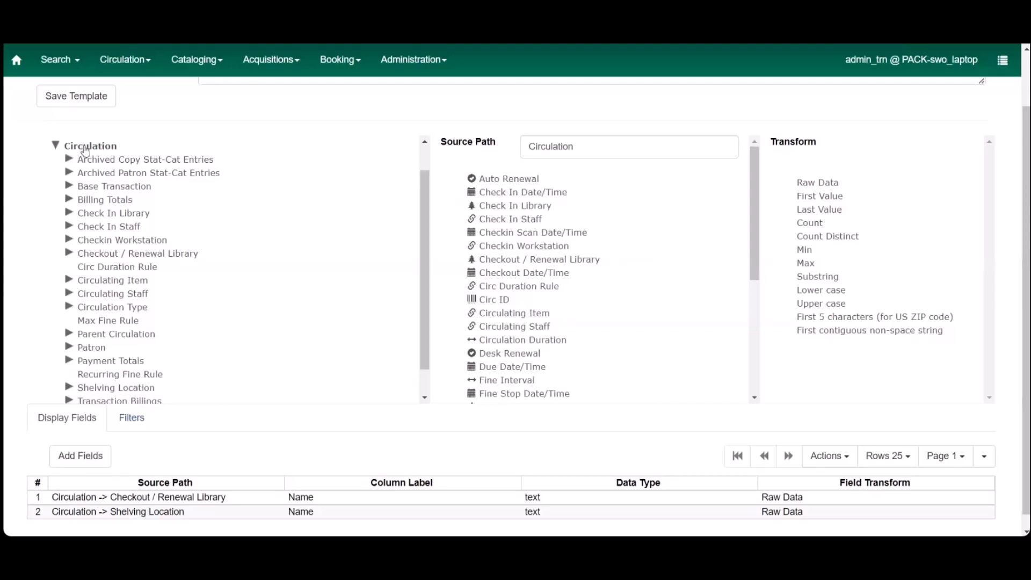
scroll(550, 307, down, 1)
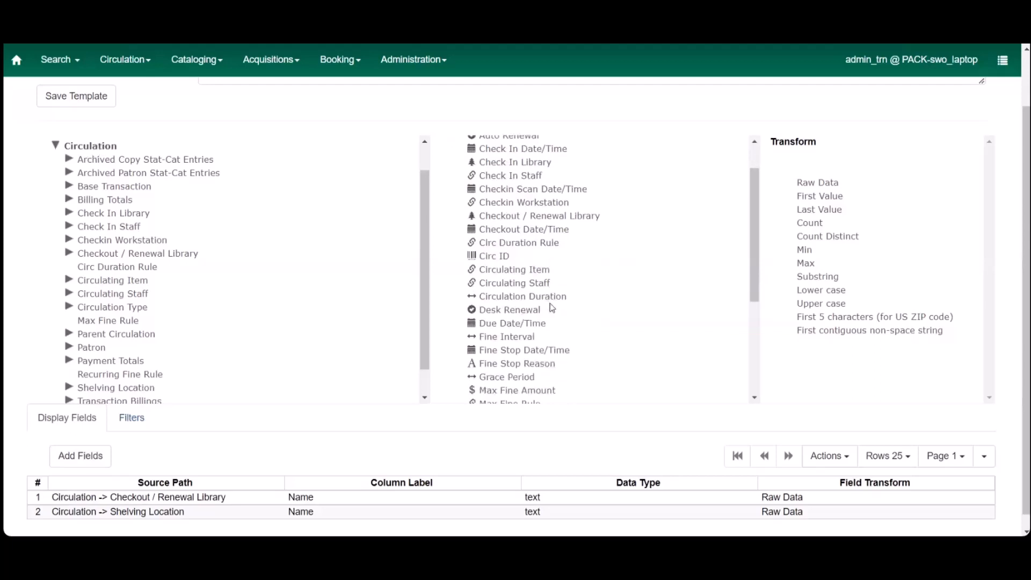
click(512, 365)
click(837, 183)
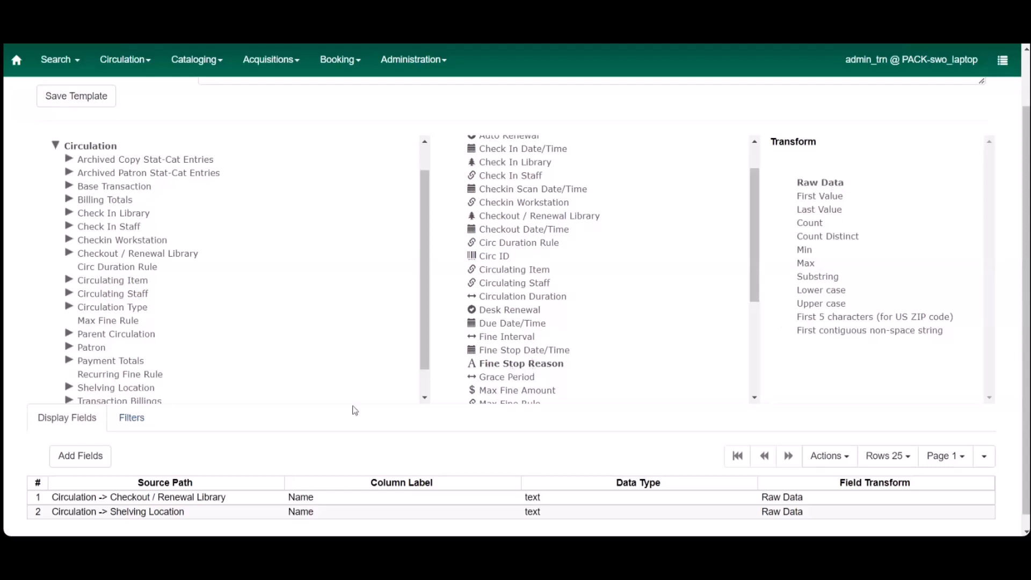
click(79, 455)
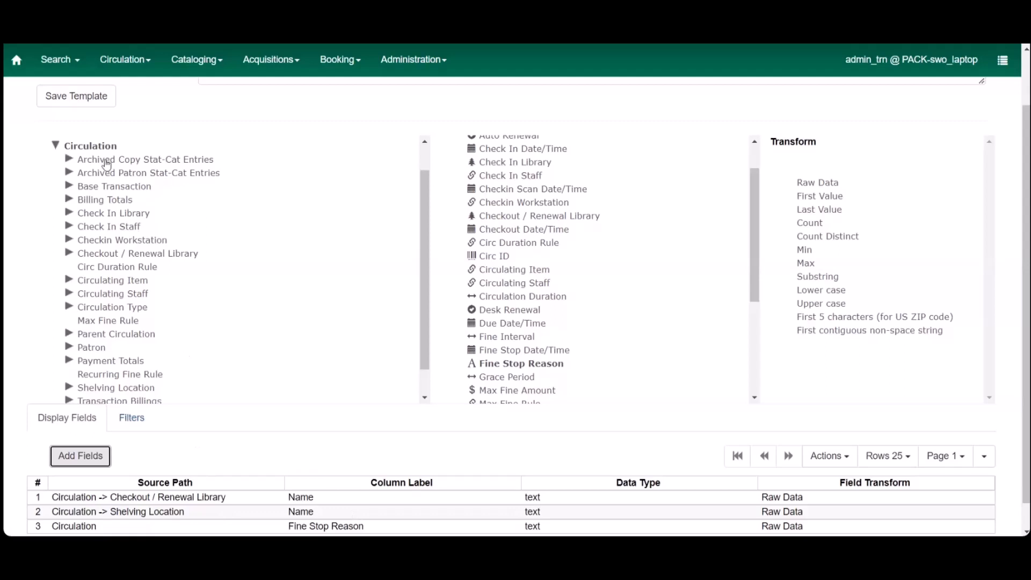
Step: Add Circ ID from the main Circulation source to the display fields with the Count transform
click(92, 146)
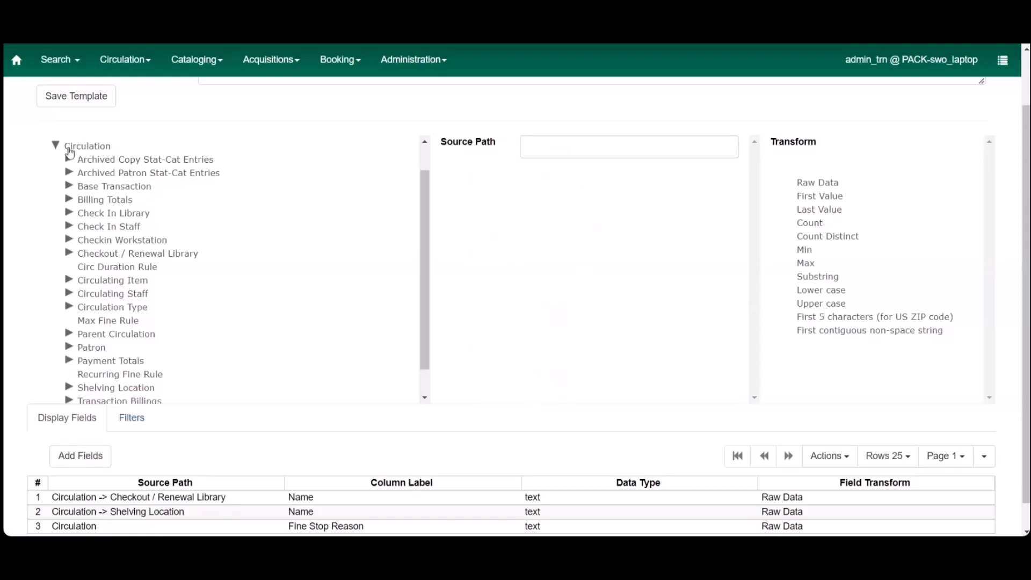
click(70, 149)
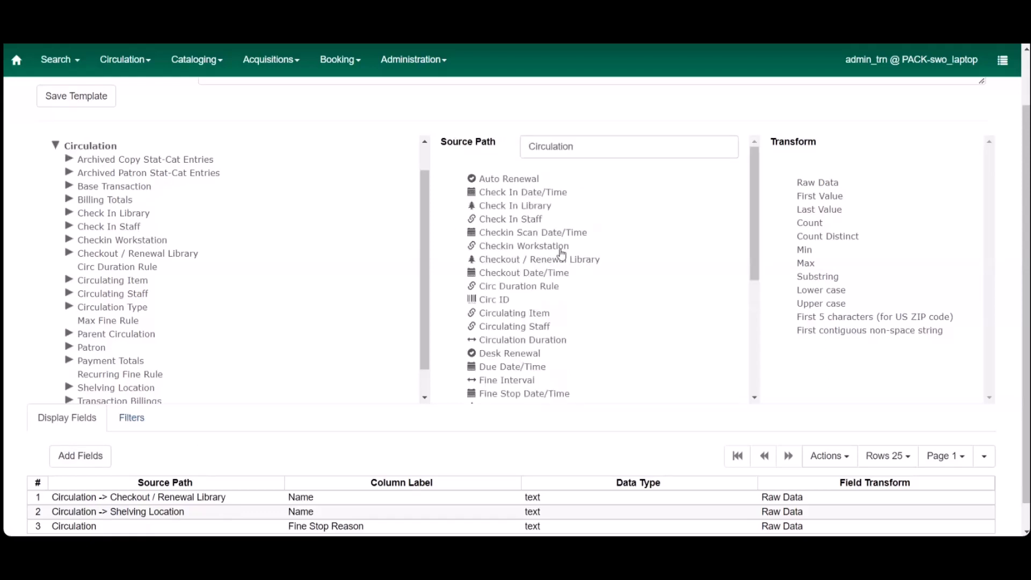
click(493, 301)
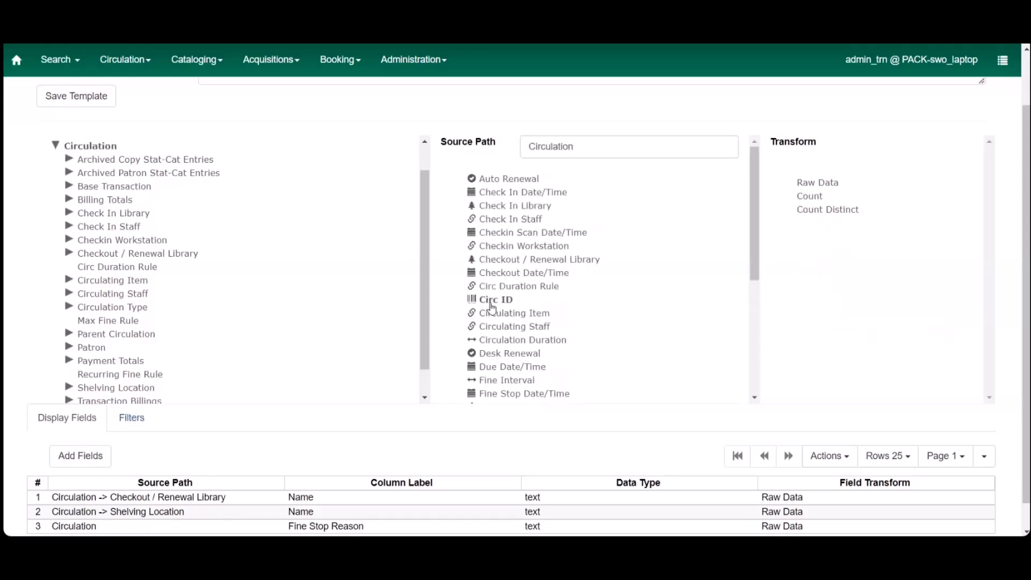
click(804, 203)
click(66, 460)
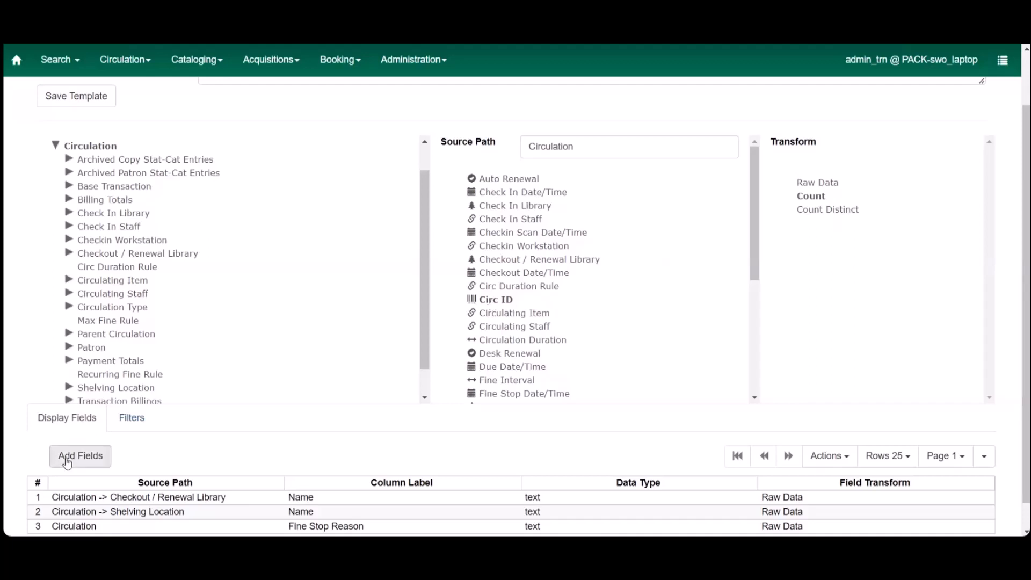
scroll(375, 460, down, 1)
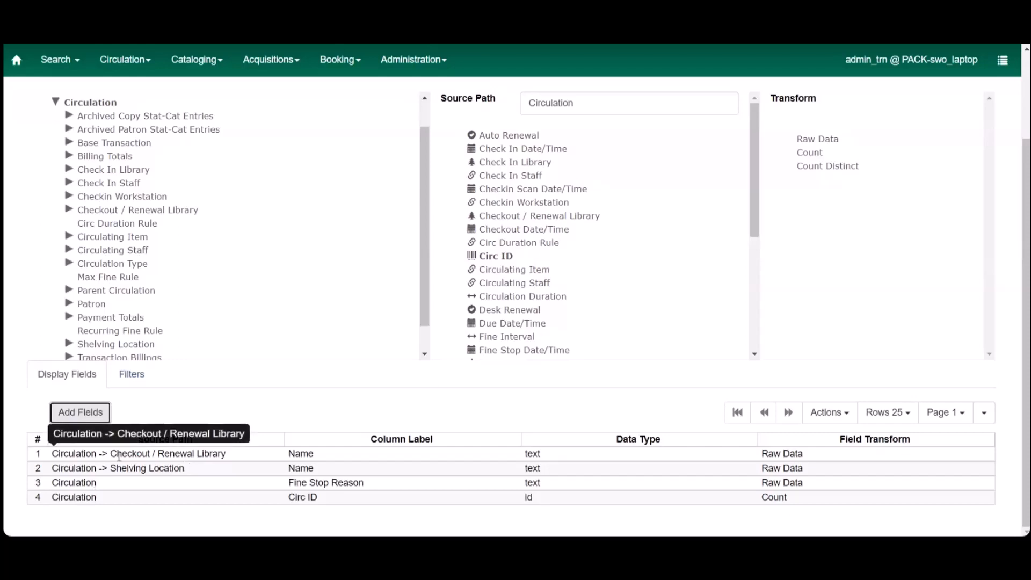
Step: Move the Shelving Location name field up one place, above the Checkout / Renewal Library field
click(147, 468)
right_click(148, 467)
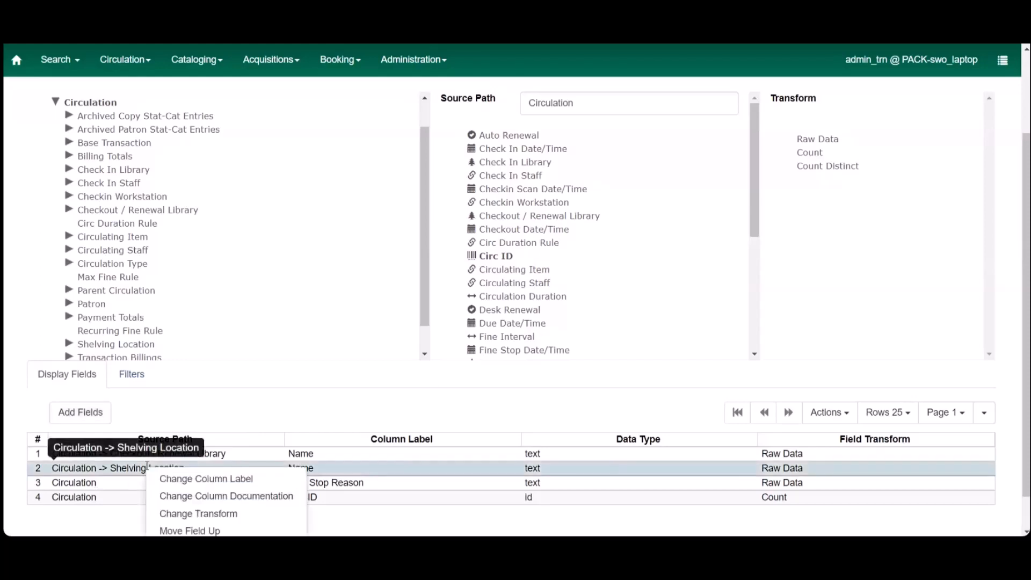
scroll(209, 502, down, 1)
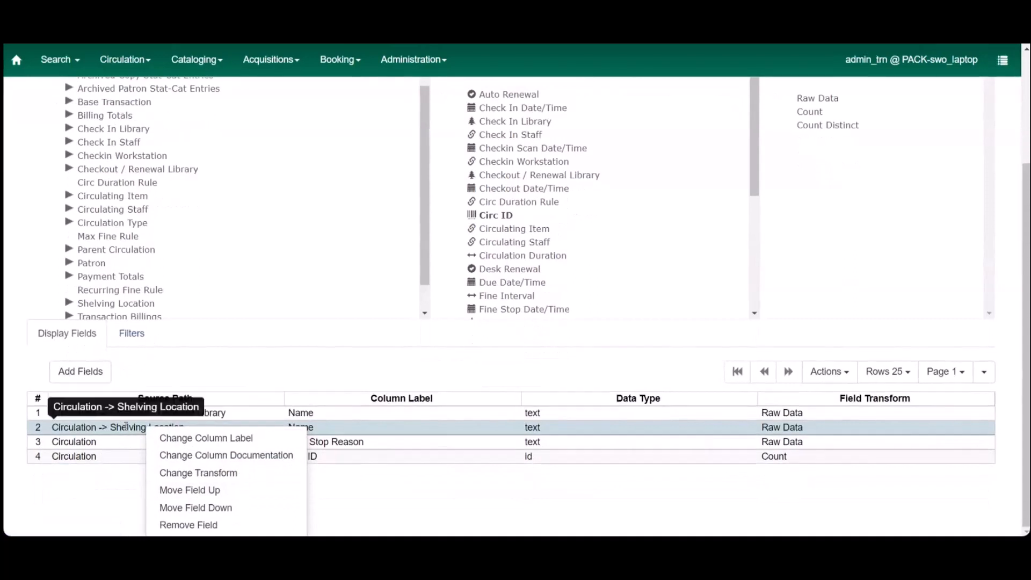
right_click(93, 428)
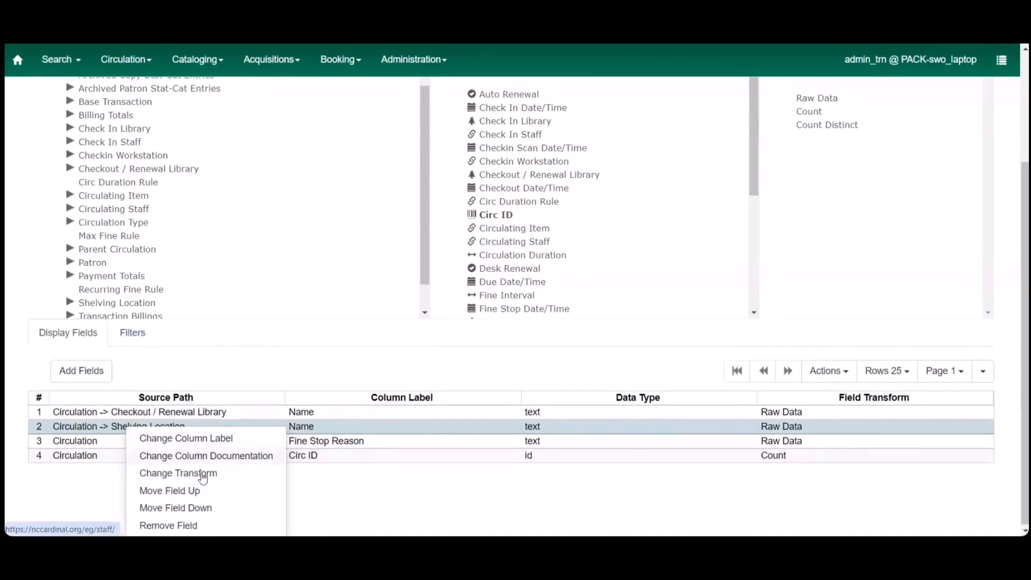
click(200, 490)
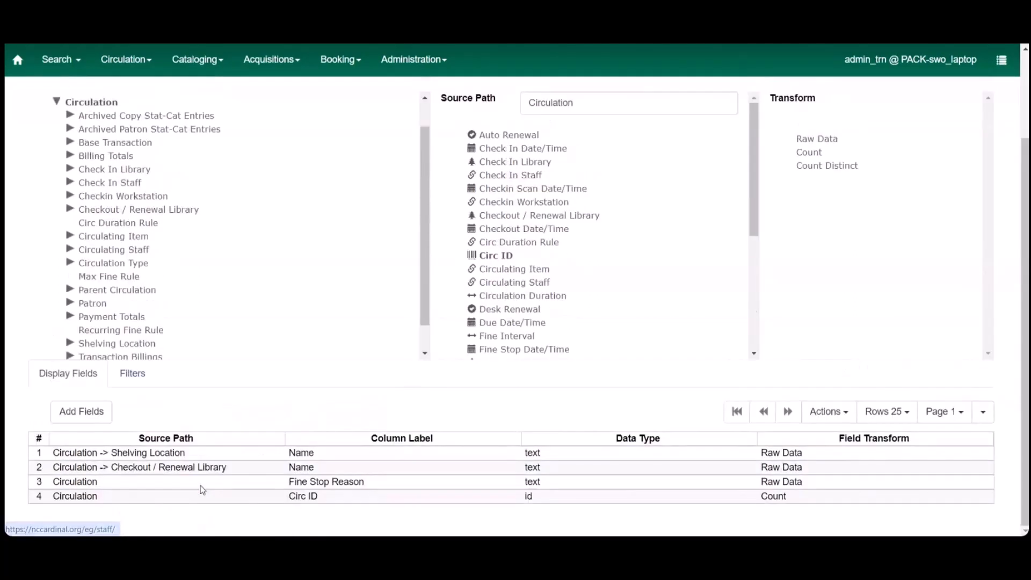
mouse_move(202, 488)
mouse_down()
mouse_move(215, 456)
mouse_move(209, 495)
mouse_up()
click(208, 495)
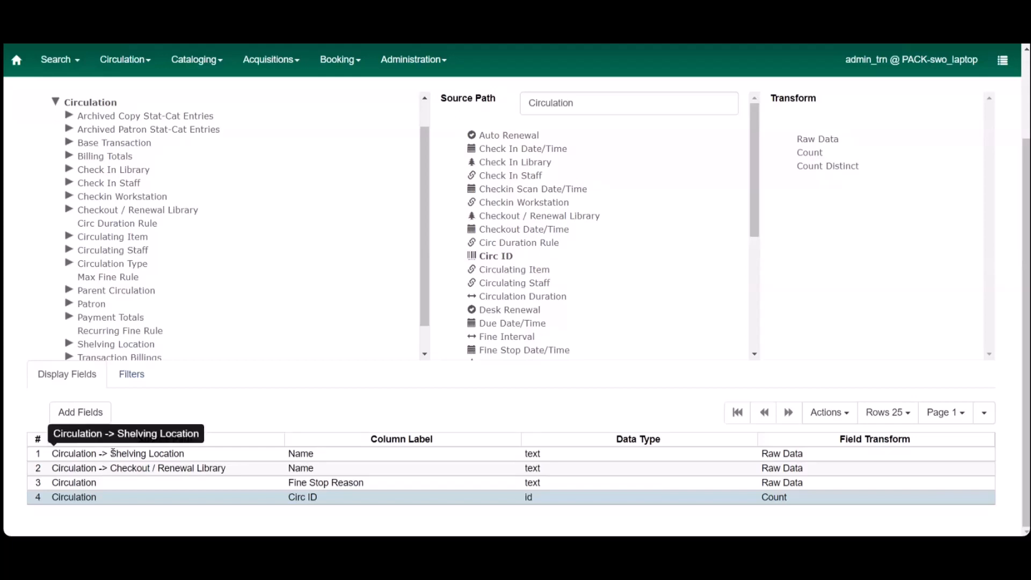
Step: Move the Shelving Location name field back down below the Checkout / Renewal Library field
click(113, 453)
right_click(113, 452)
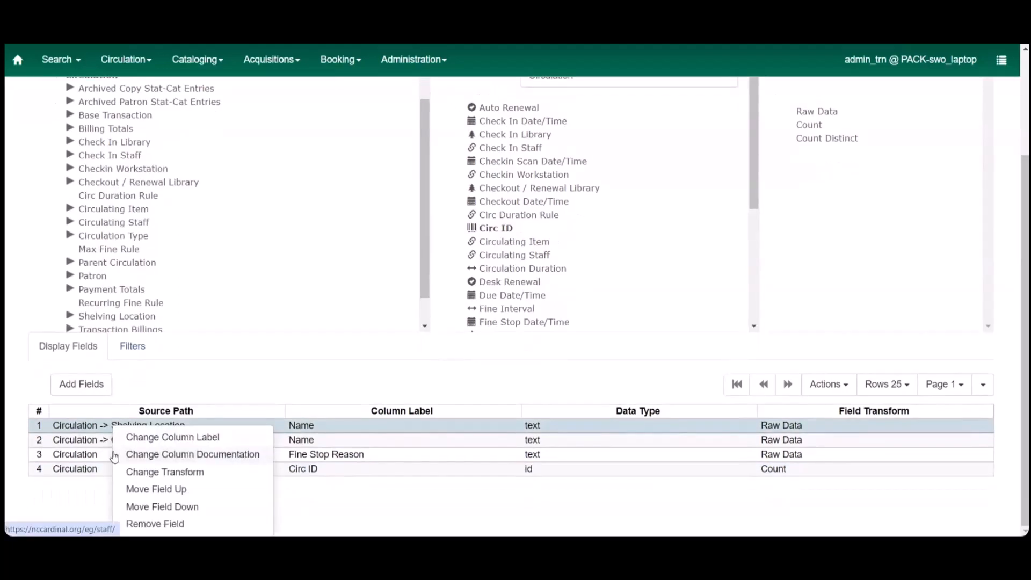
click(188, 507)
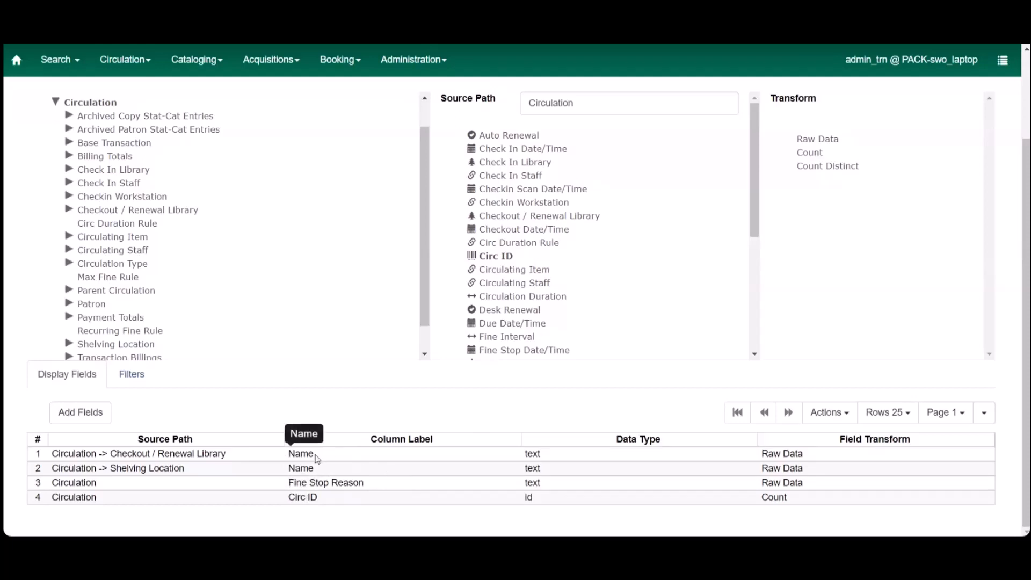
drag(316, 482, 322, 446)
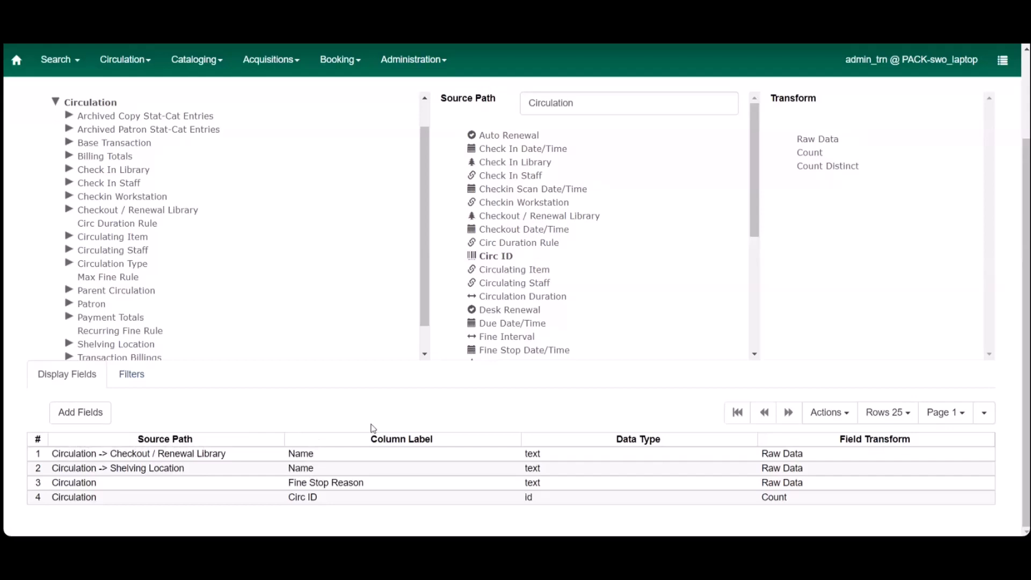
Step: Change the column label of the Checkout / Renewal Library name field to "Checkout Library"
right_click(316, 456)
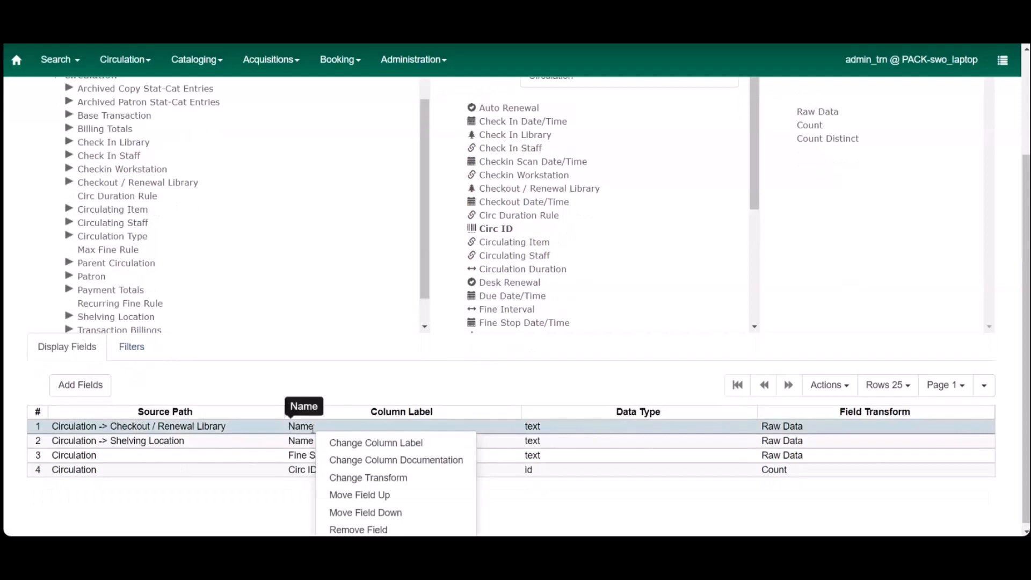
click(361, 449)
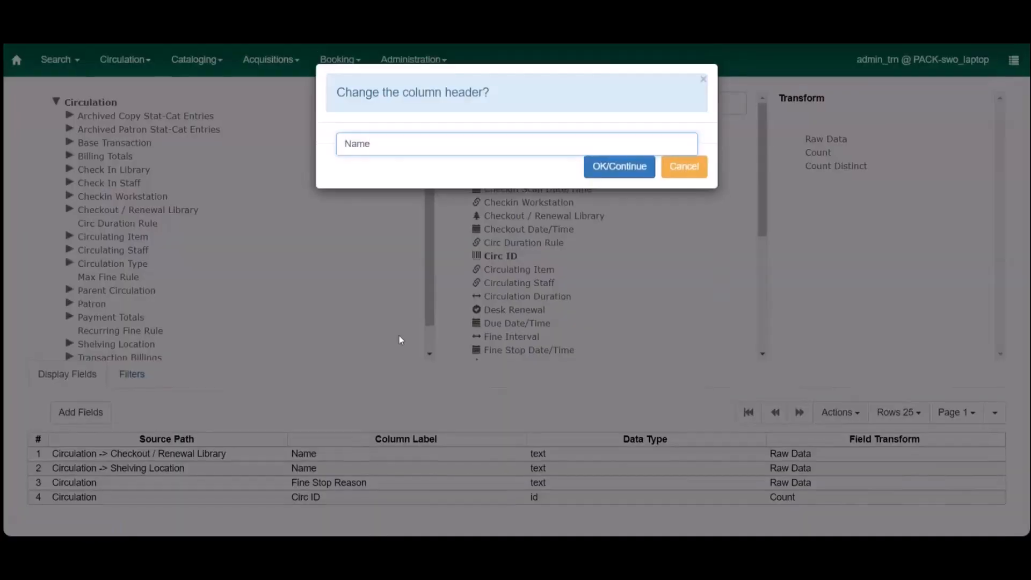
key(BackSpace)
key(BackSpace)
key(BackSpace)
key(BackSpace)
text(Checkout Library)
click(638, 173)
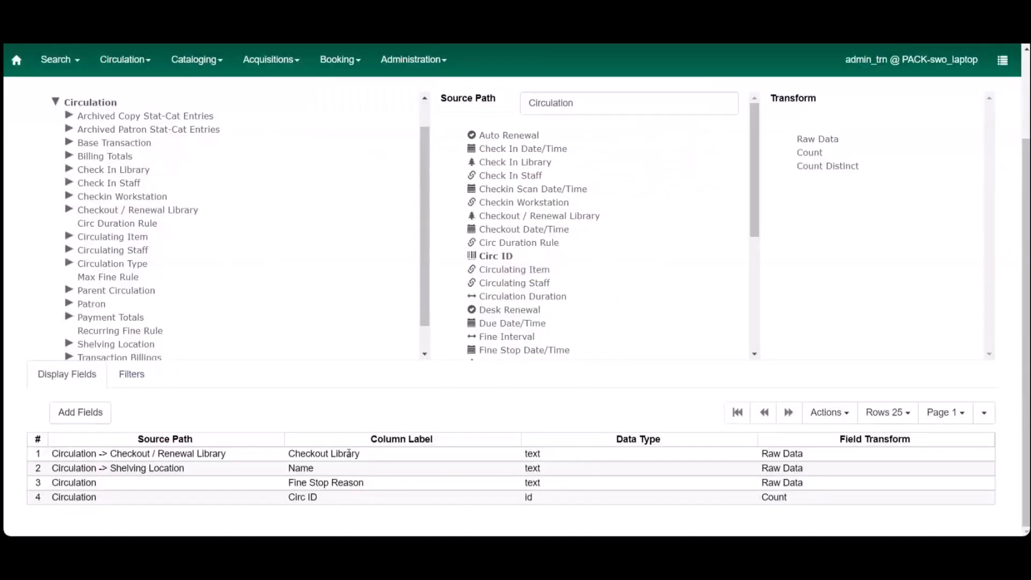
Step: Change the column label of the Shelving Location name field to "Shelving Location"
click(313, 468)
right_click(313, 468)
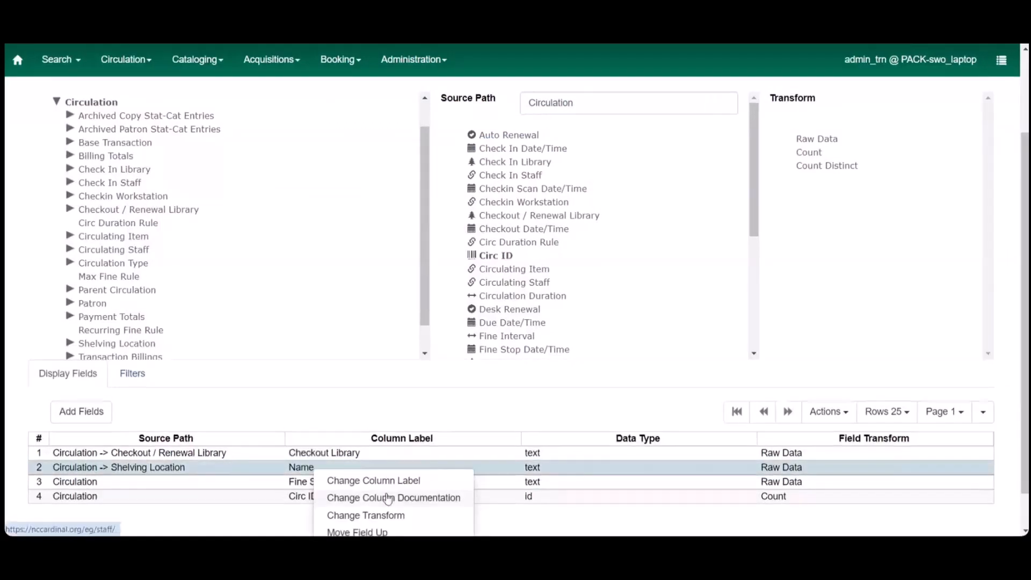
scroll(376, 520, down, 1)
click(393, 437)
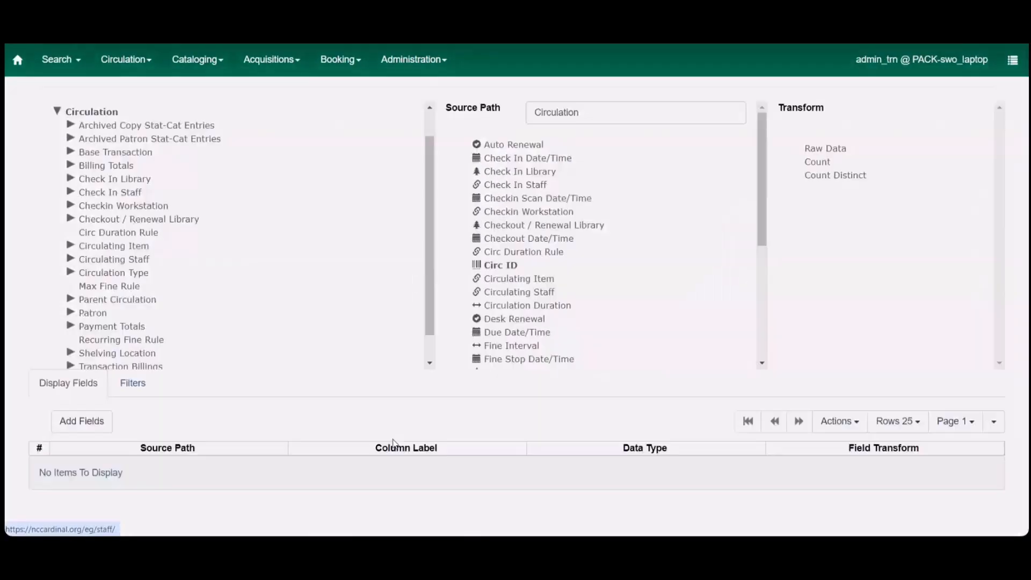
key(BackSpace)
key(BackSpace)
key(BackSpace)
key(BackSpace)
text(She)
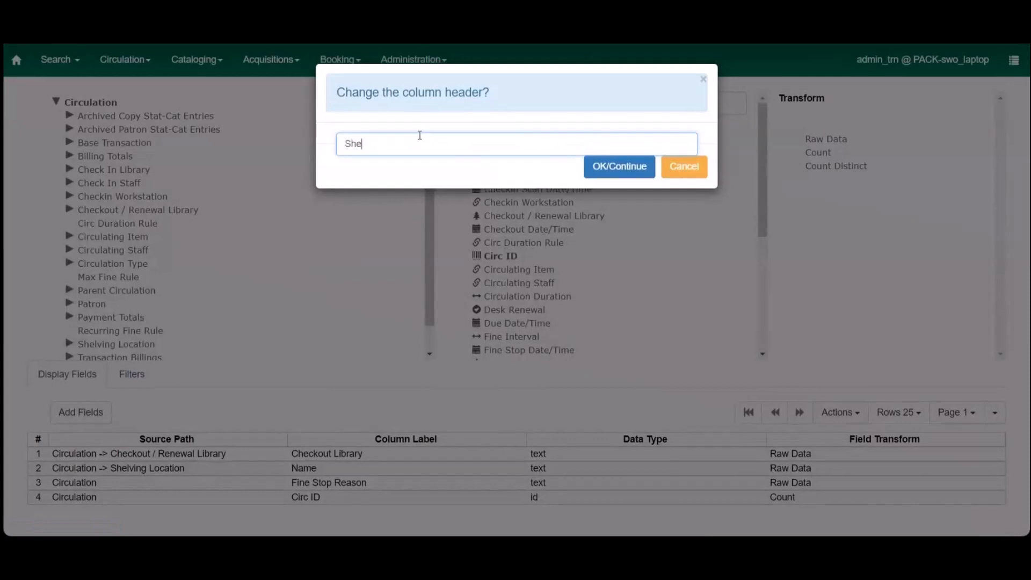
text(lving Location)
click(636, 171)
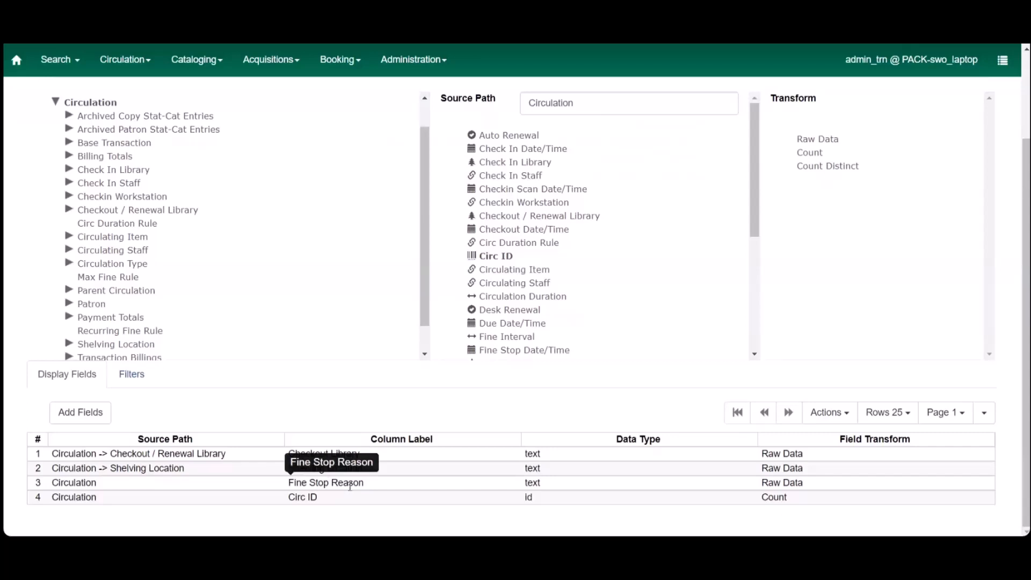
Step: Change the column label of the Fine Stop Reason display field to "Lost Status"
click(350, 486)
right_click(349, 485)
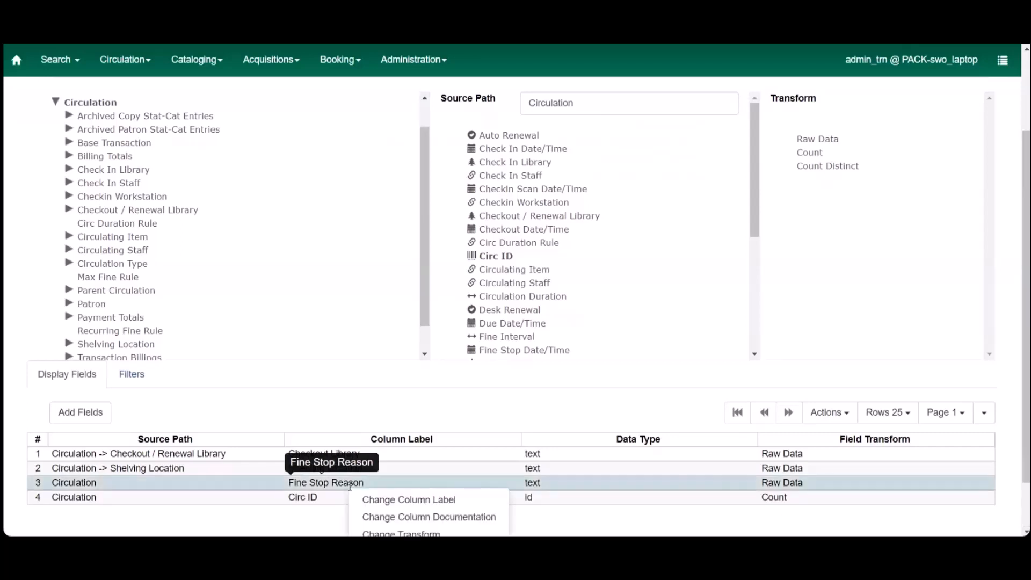
click(408, 499)
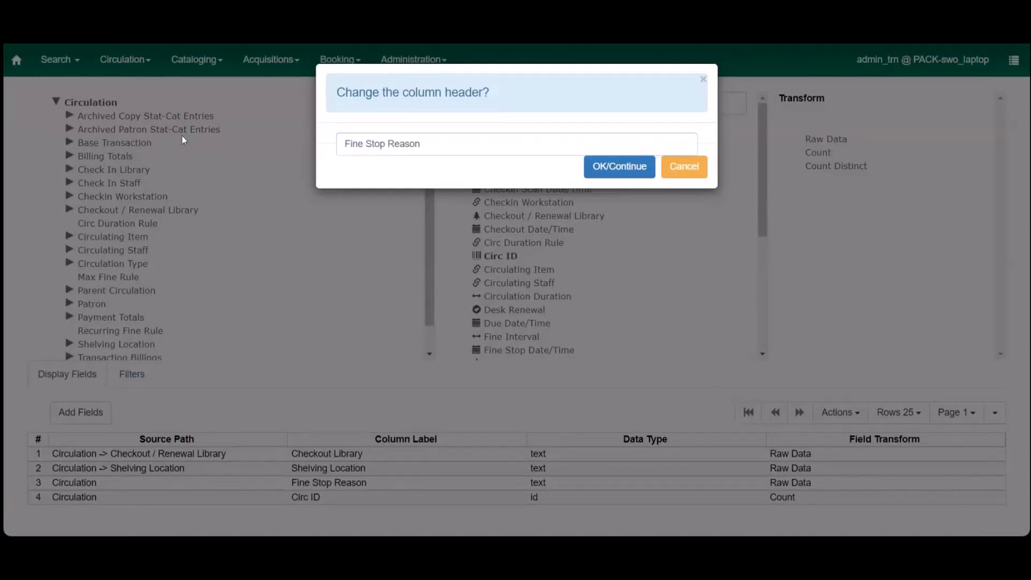
double_click(404, 143)
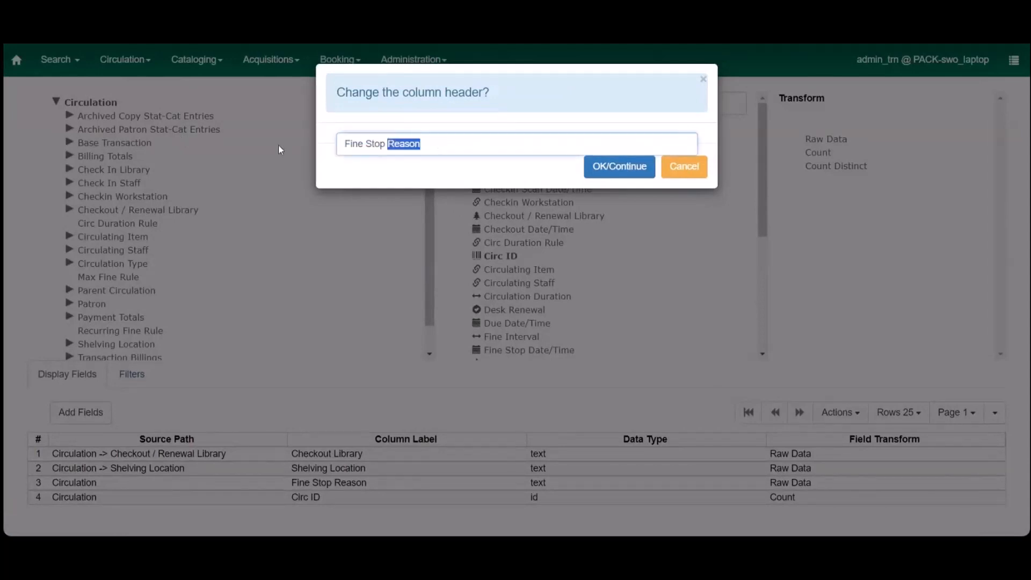
key(ctrl+a)
text(Lost Stati)
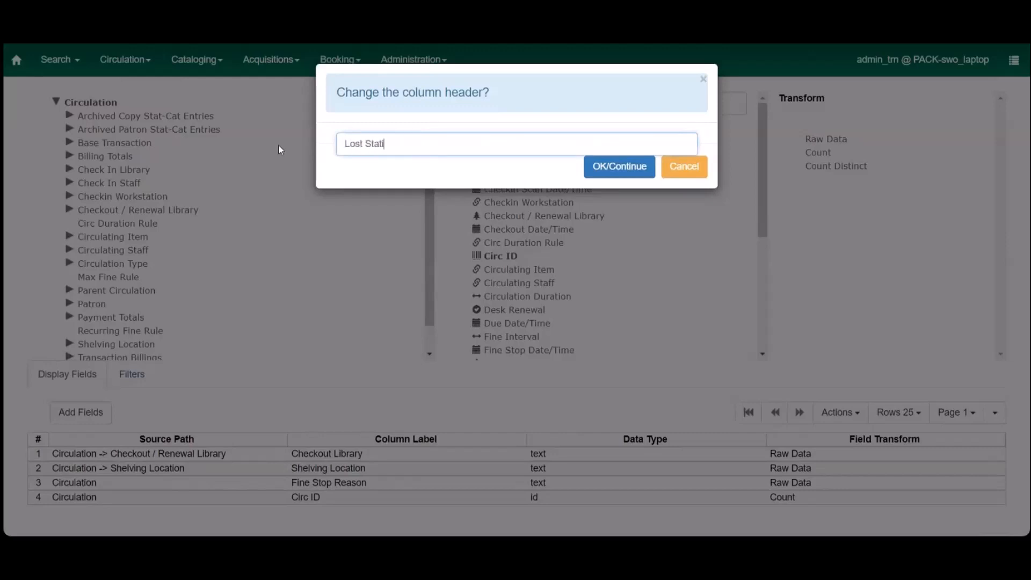
key(BackSpace)
text(us)
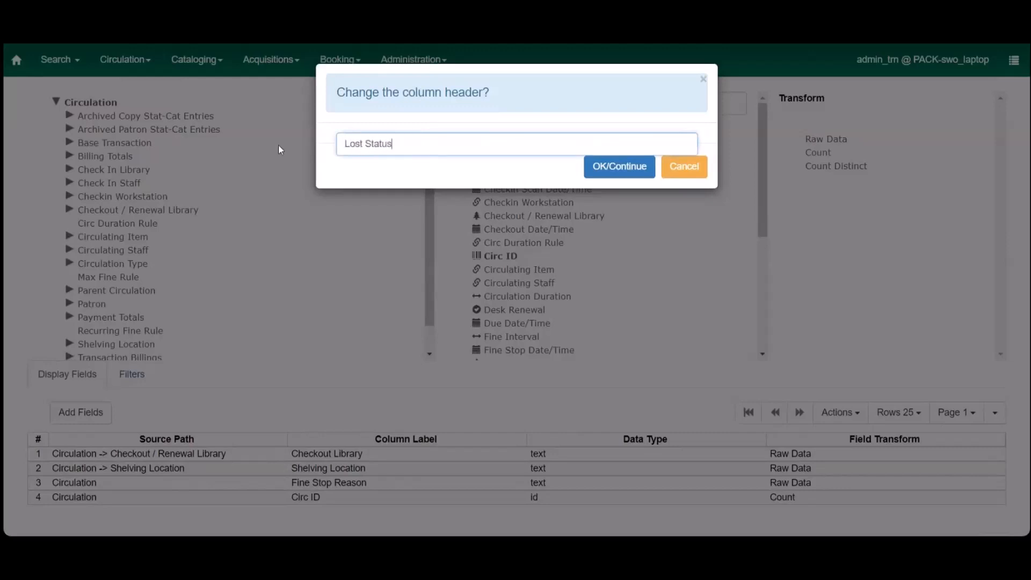
click(633, 169)
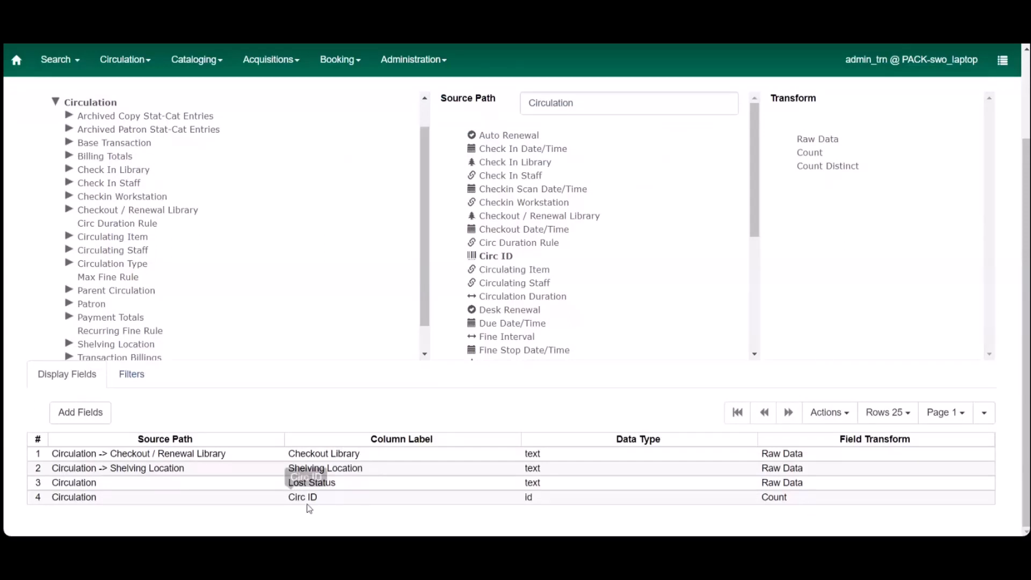
Step: Change the column label of the counted Circ ID display field to "Number of Circulations"
right_click(309, 491)
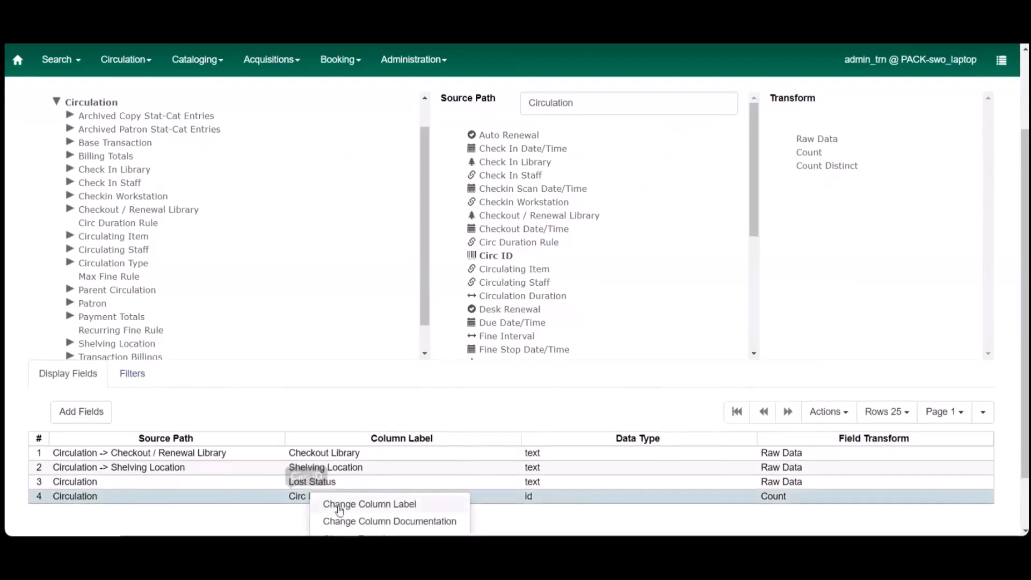
click(343, 505)
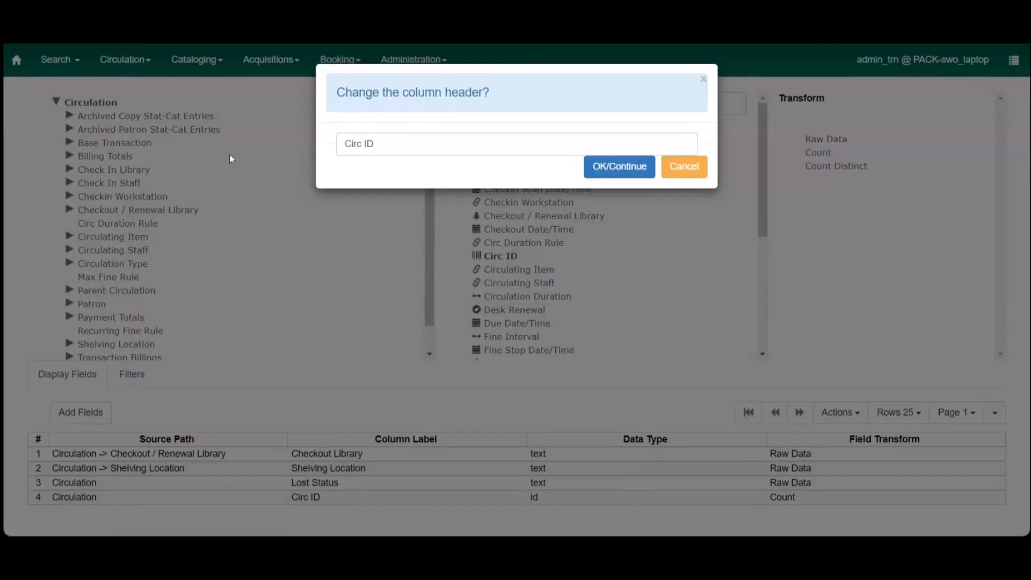
click(378, 145)
key(BackSpace)
key(BackSpace)
key(BackSpace)
key(BackSpace)
key(BackSpace)
key(BackSpace)
key(BackSpace)
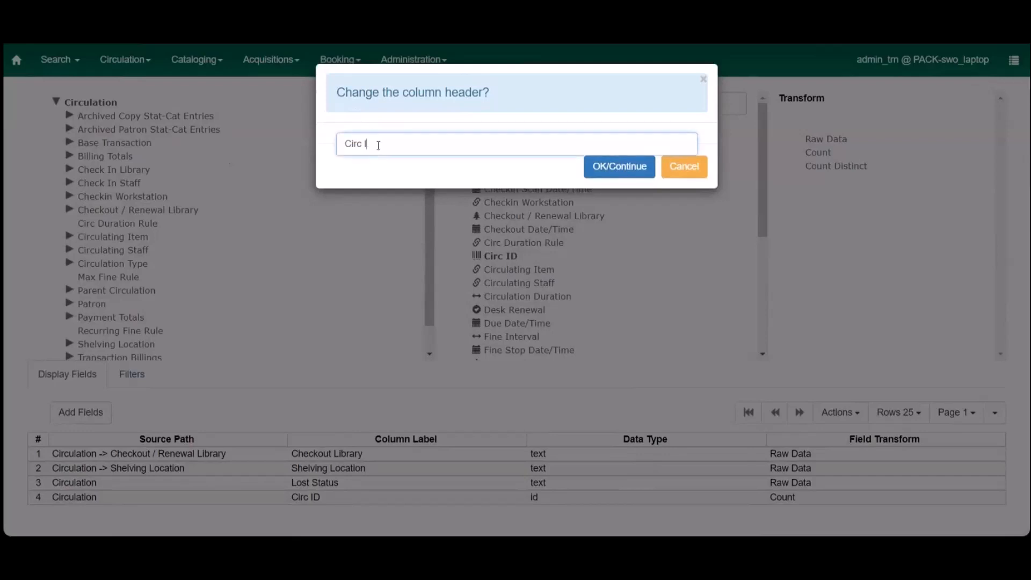
text(Number of Circulations)
click(631, 171)
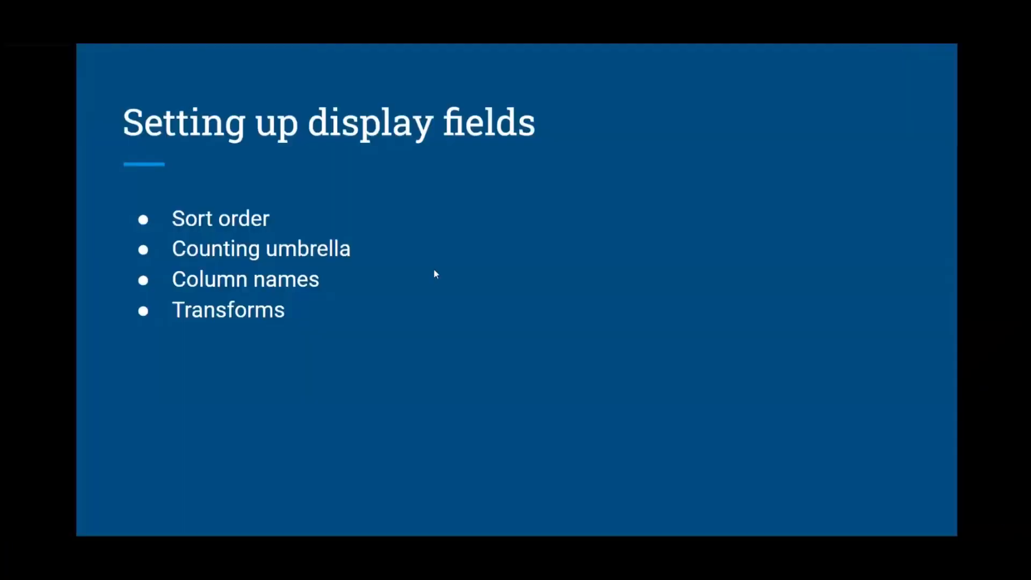
key(Right)
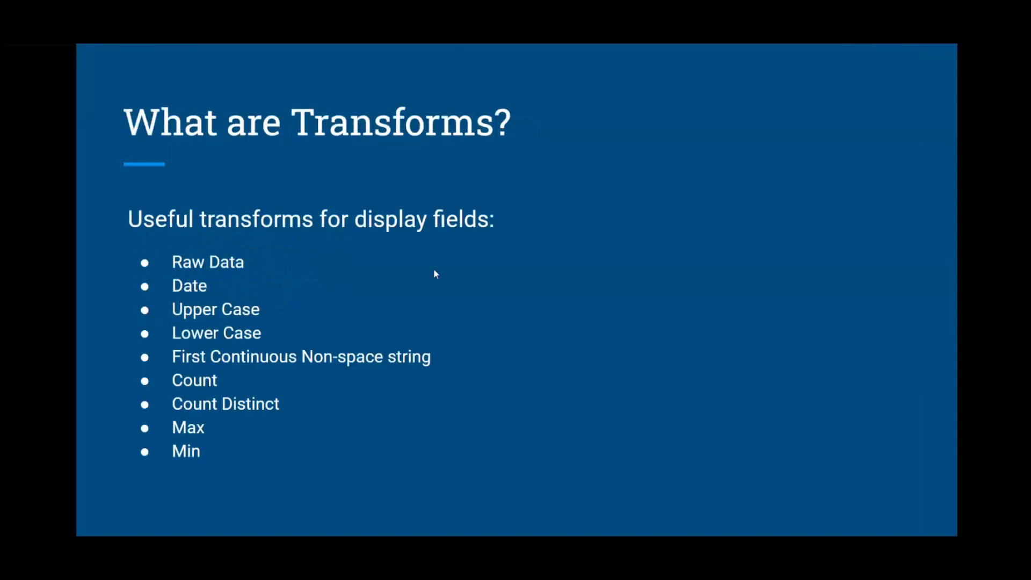
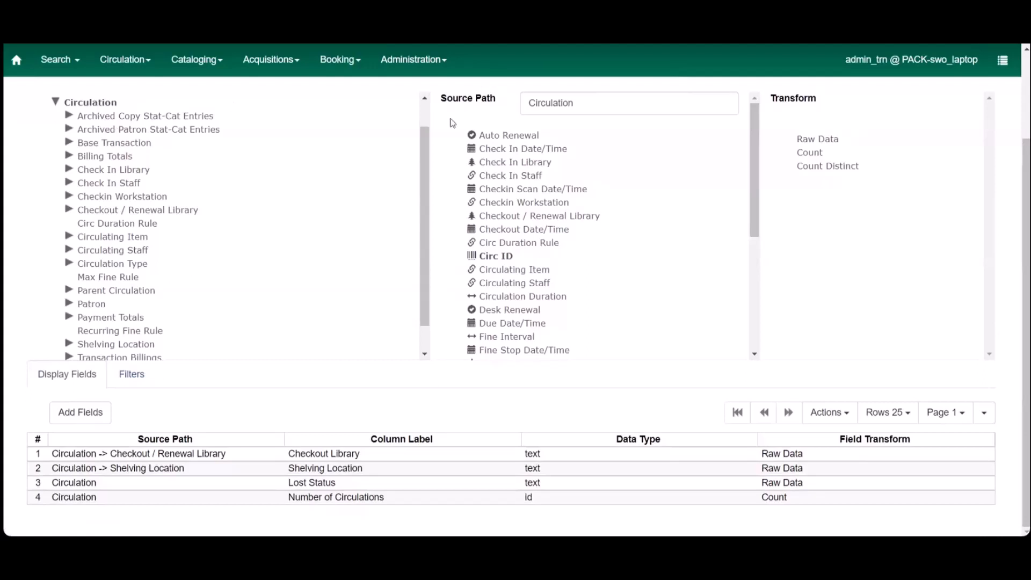
Step: Select only the Checkout Date/Time field in the Circulation source, clearing the Circ ID selection
scroll(541, 176, up, 2)
scroll(483, 280, down, 1)
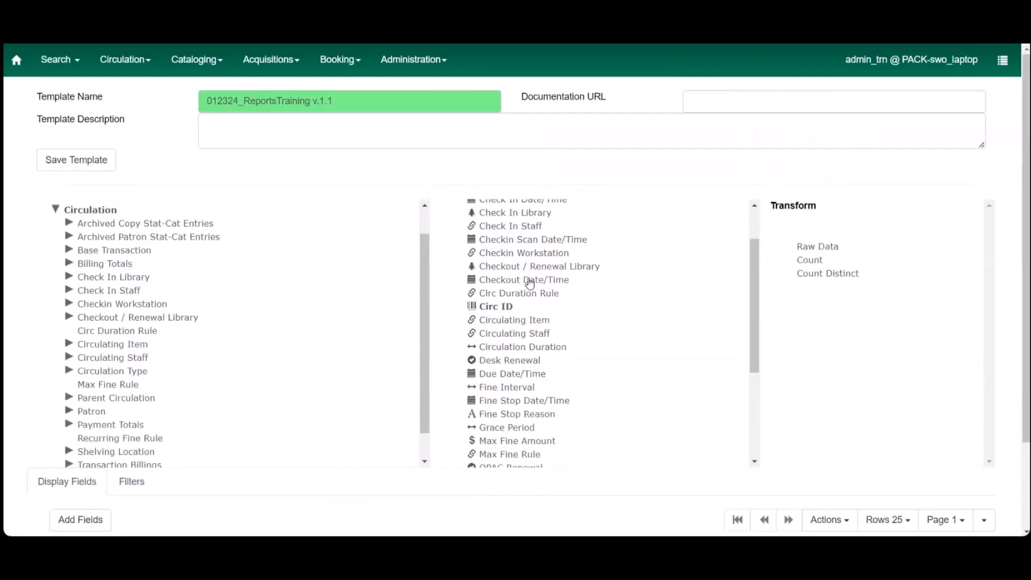
scroll(456, 276, up, 1)
scroll(403, 273, down, 1)
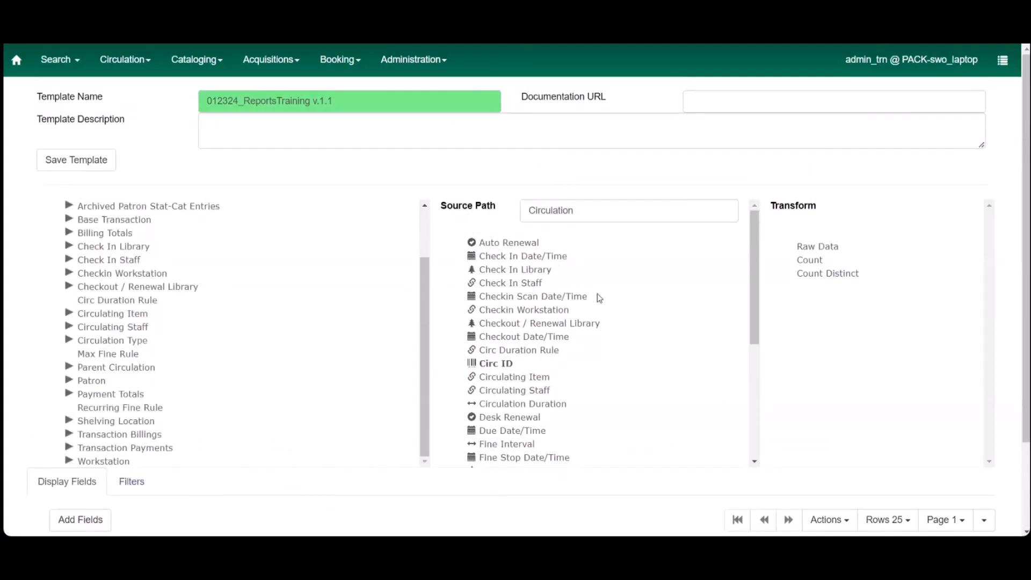
drag(750, 246, 755, 265)
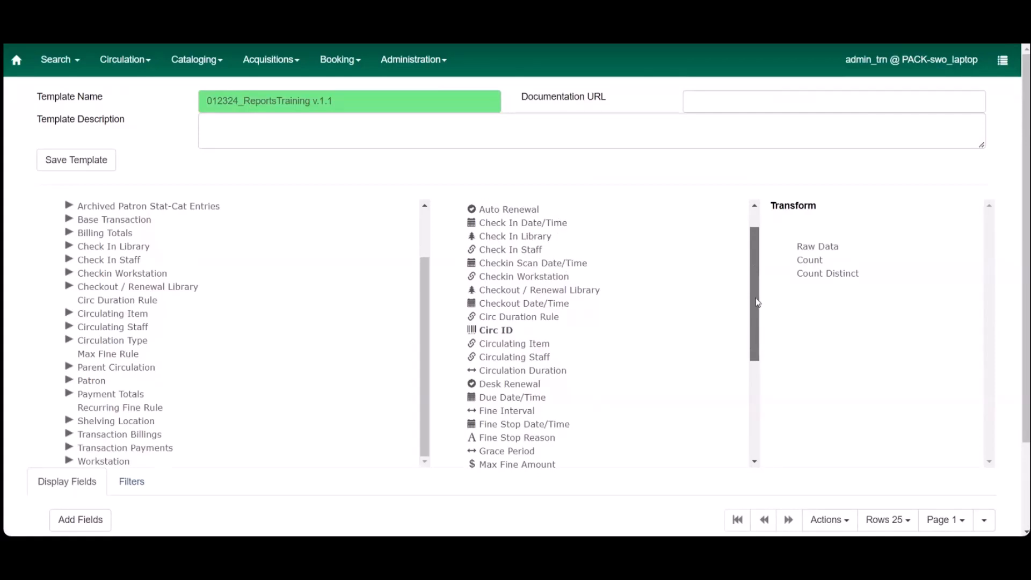
drag(757, 302, 746, 420)
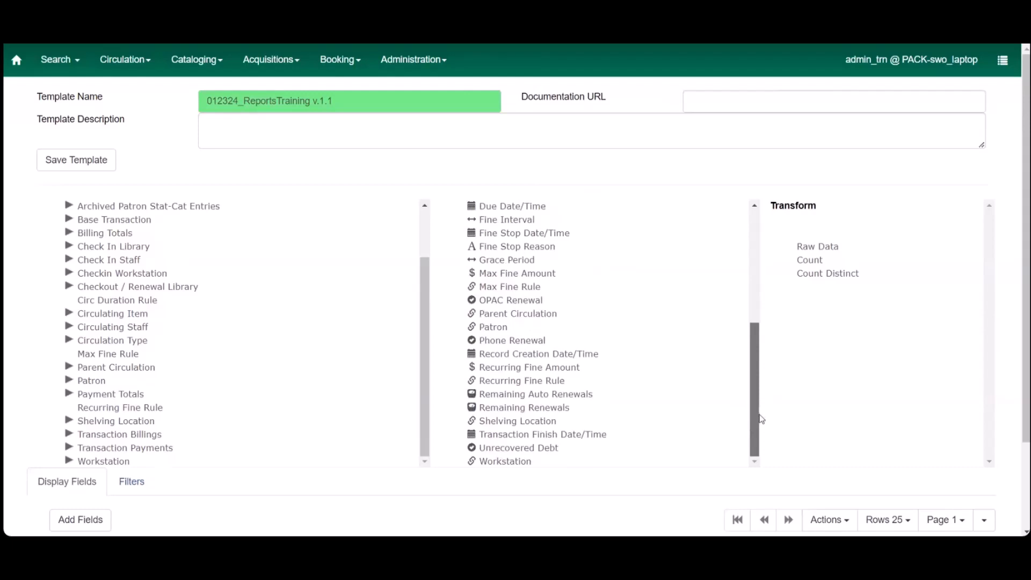
drag(755, 418, 749, 285)
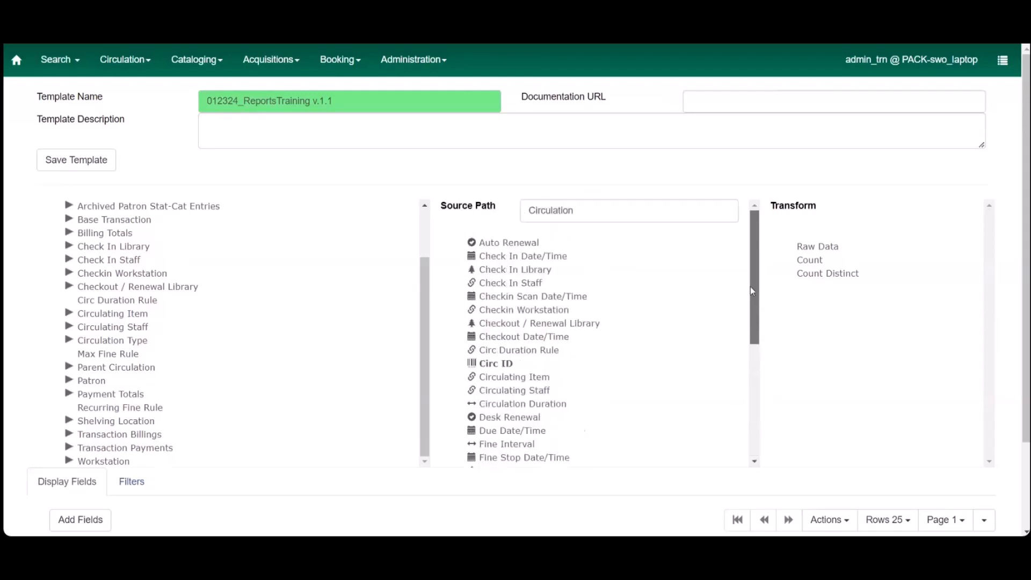
click(504, 337)
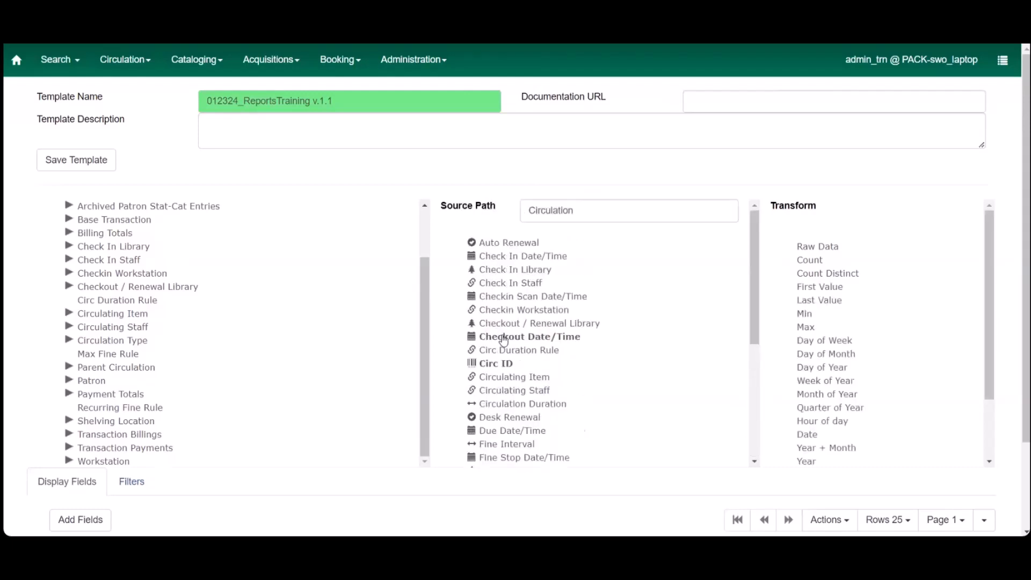
click(497, 365)
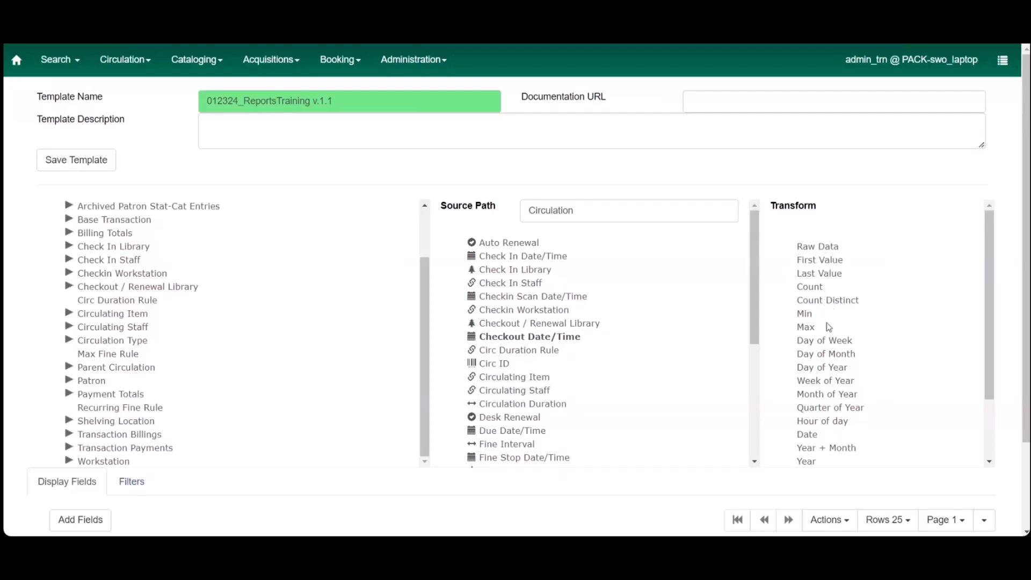
Step: Add Checkout Date/Time to the display fields with the Year + Month transform
scroll(827, 324, down, 3)
scroll(828, 327, down, 1)
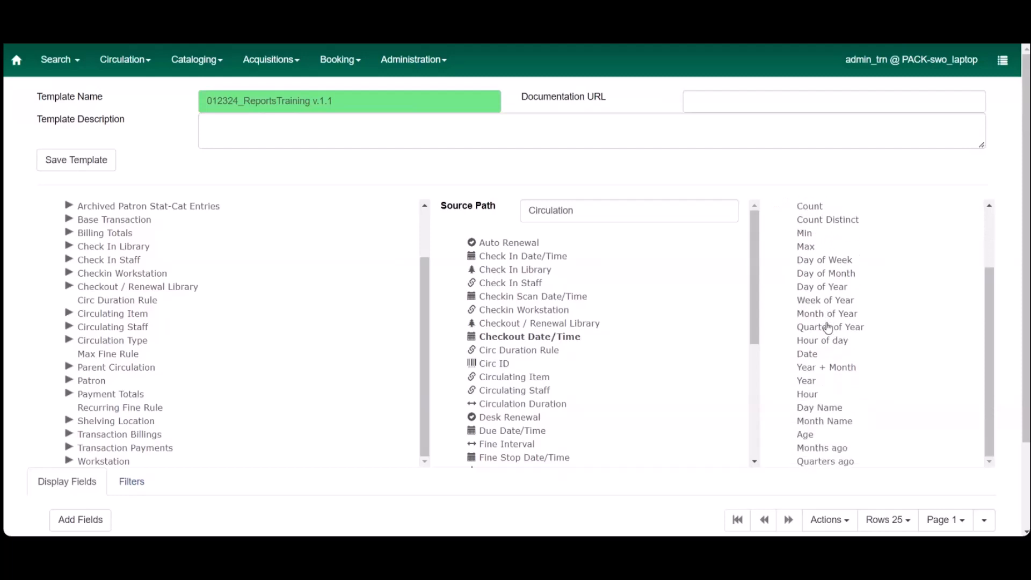
scroll(829, 328, down, 1)
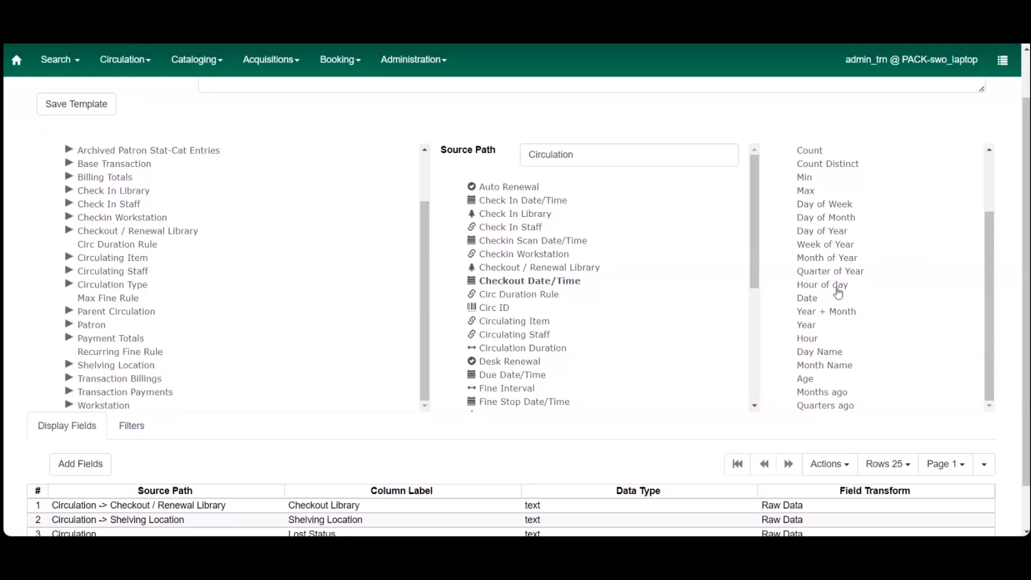
click(810, 301)
click(812, 313)
click(82, 464)
scroll(250, 505, down, 2)
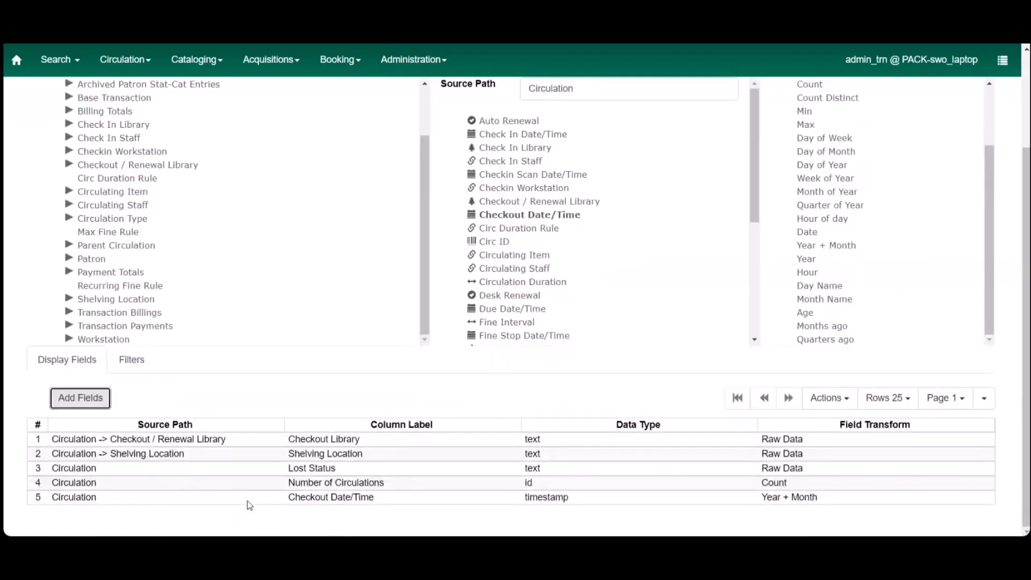
Step: Move the Checkout Date/Time display field up to the first row, above Checkout Library
click(283, 498)
right_click(283, 499)
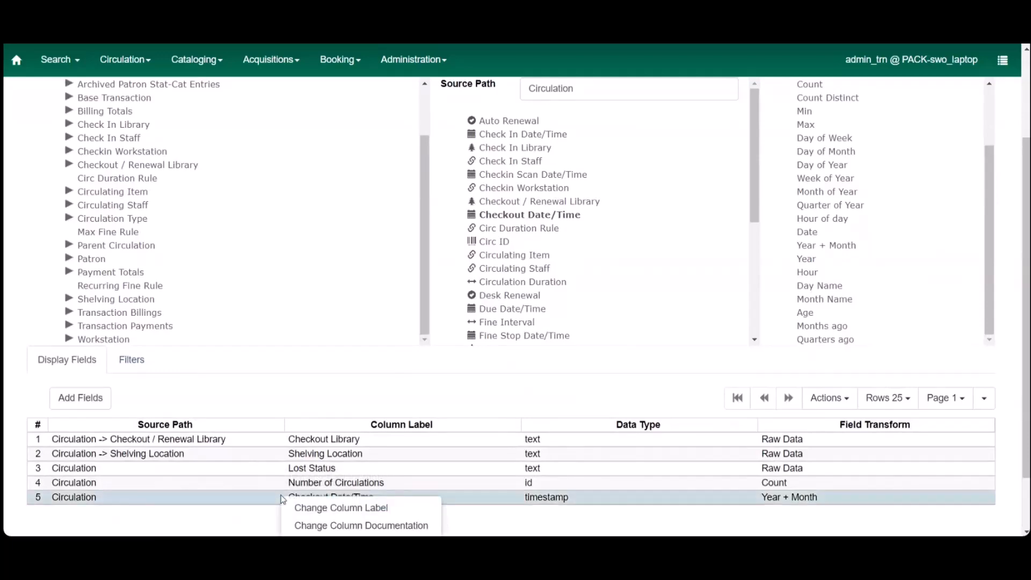
scroll(282, 499, down, 1)
click(341, 497)
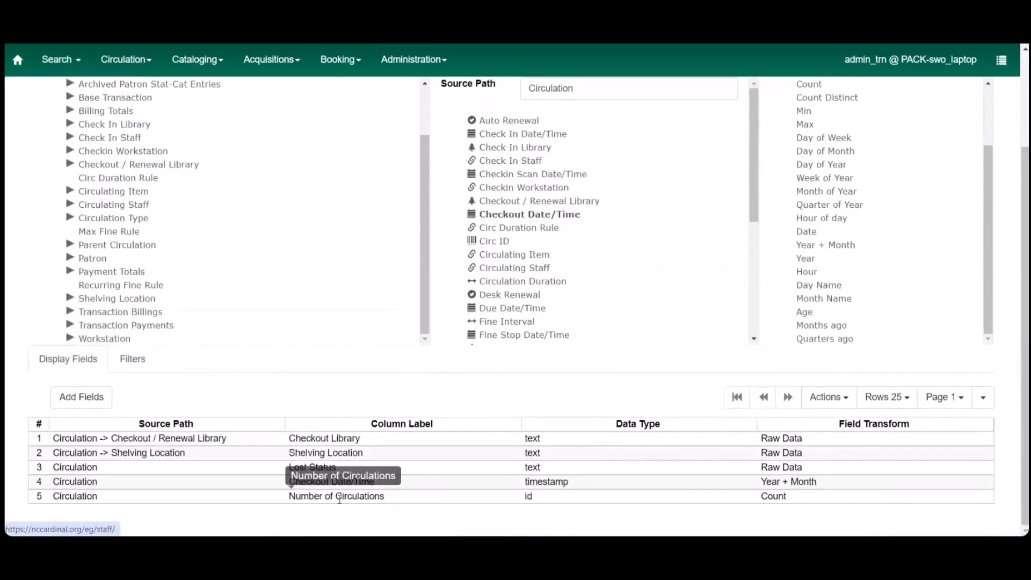
click(230, 483)
right_click(230, 483)
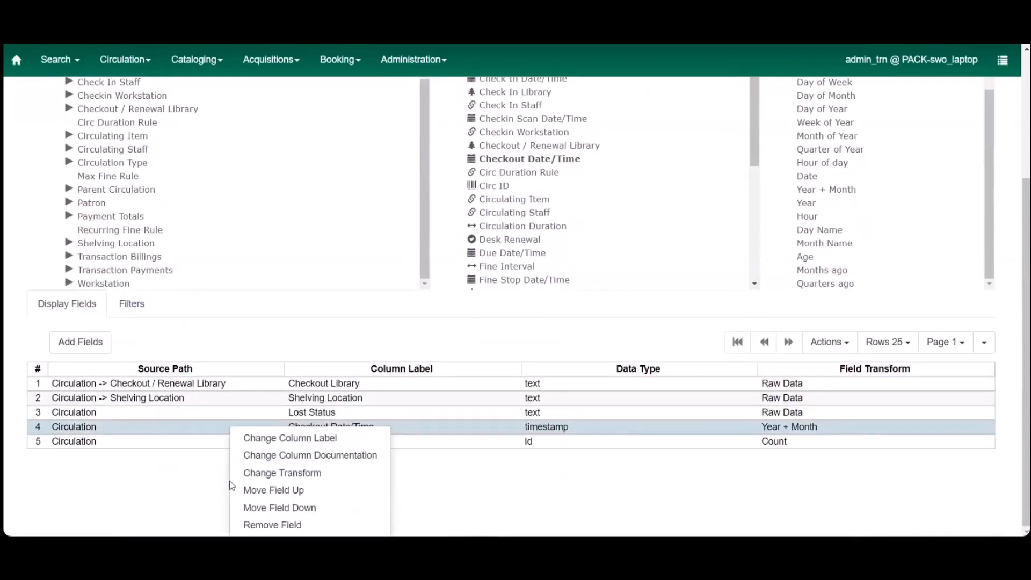
click(255, 489)
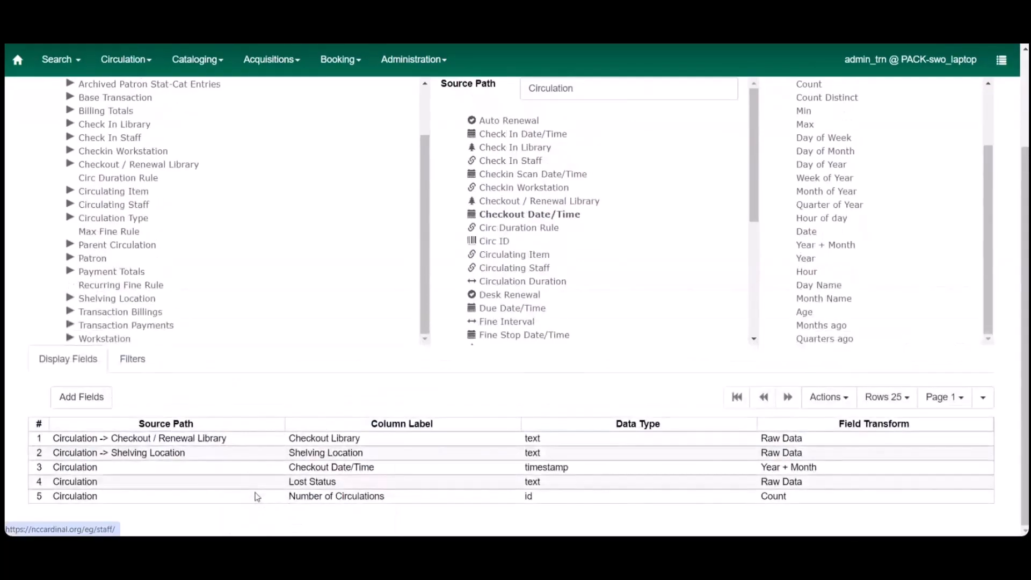
click(287, 473)
right_click(288, 473)
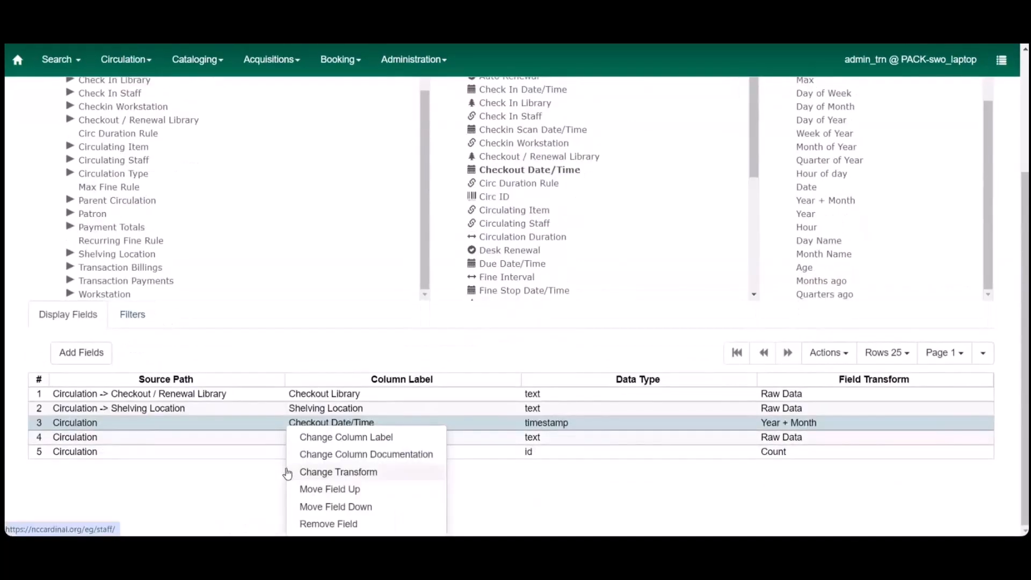
click(322, 488)
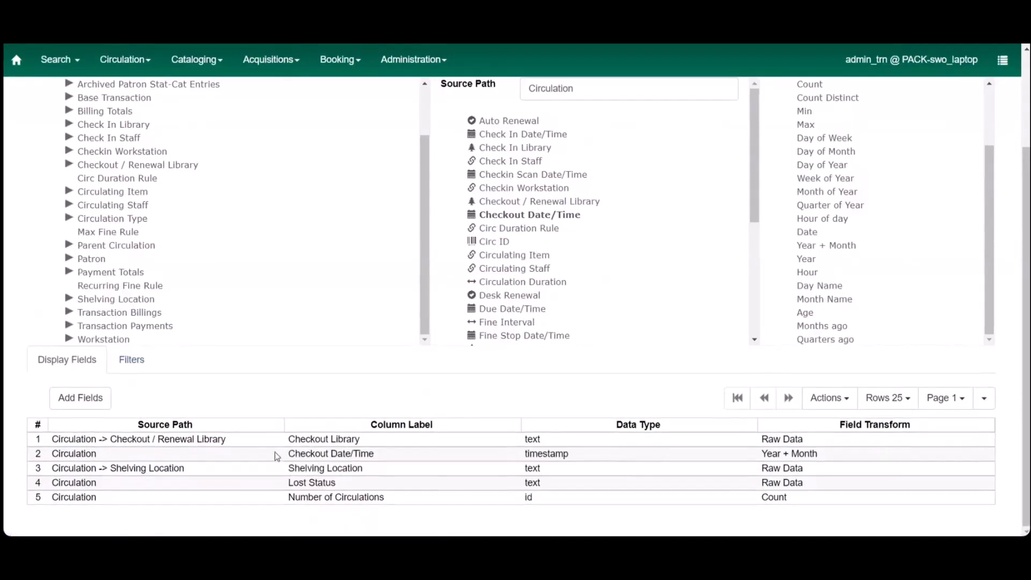
click(277, 455)
right_click(277, 455)
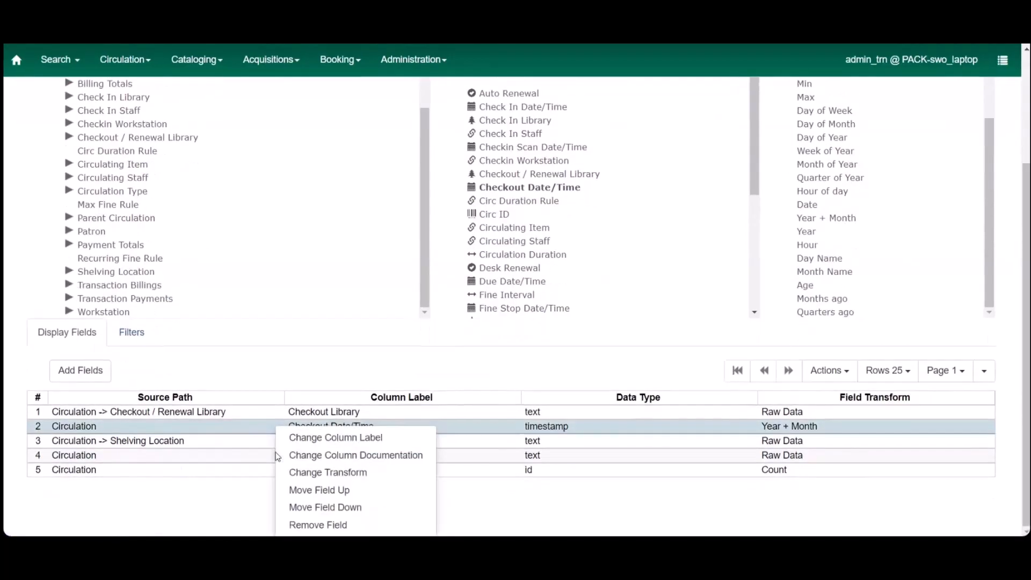
click(323, 489)
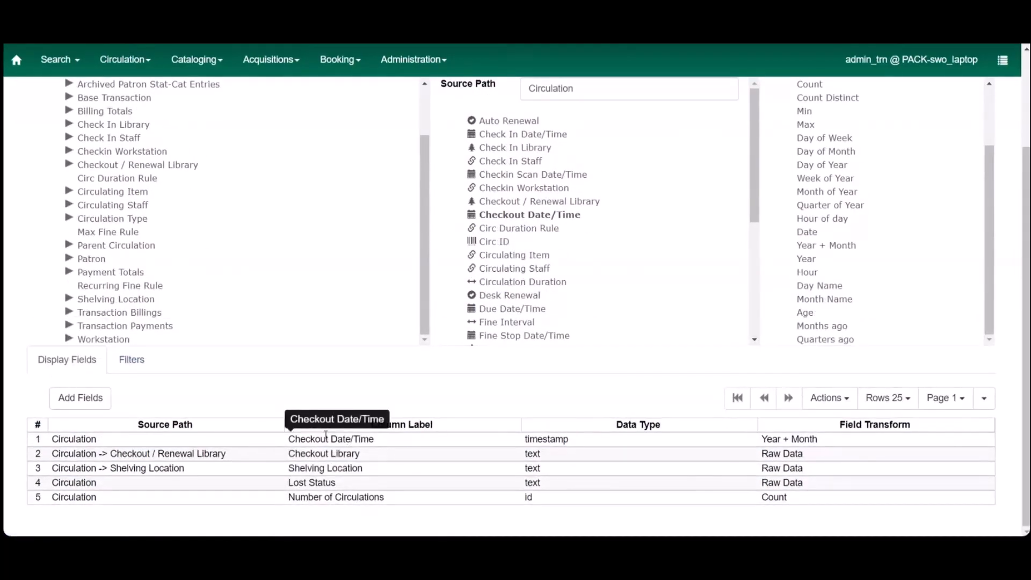
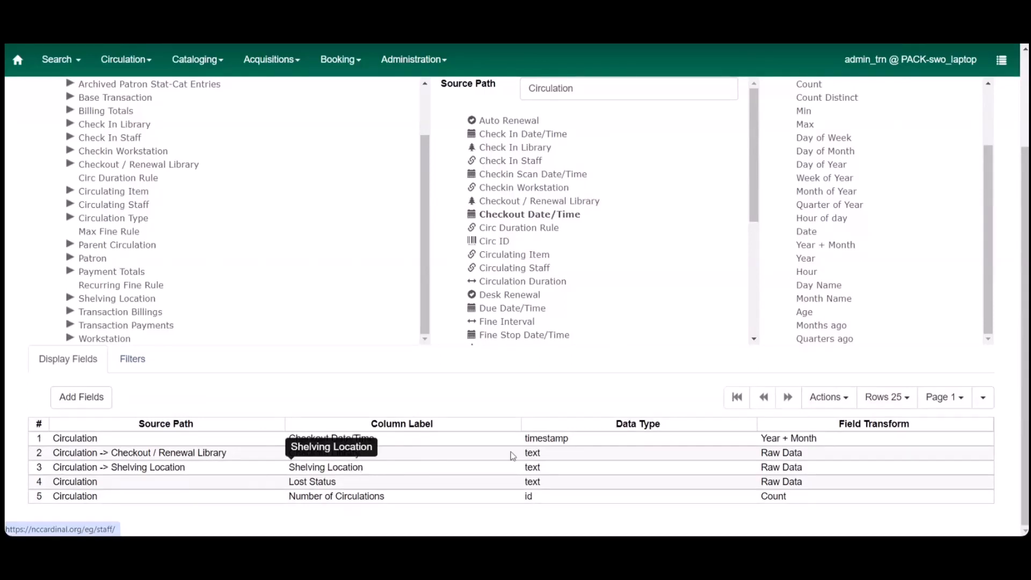
Step: Change the Shelving Location display field's transform to First contiguous non-space string
right_click(780, 470)
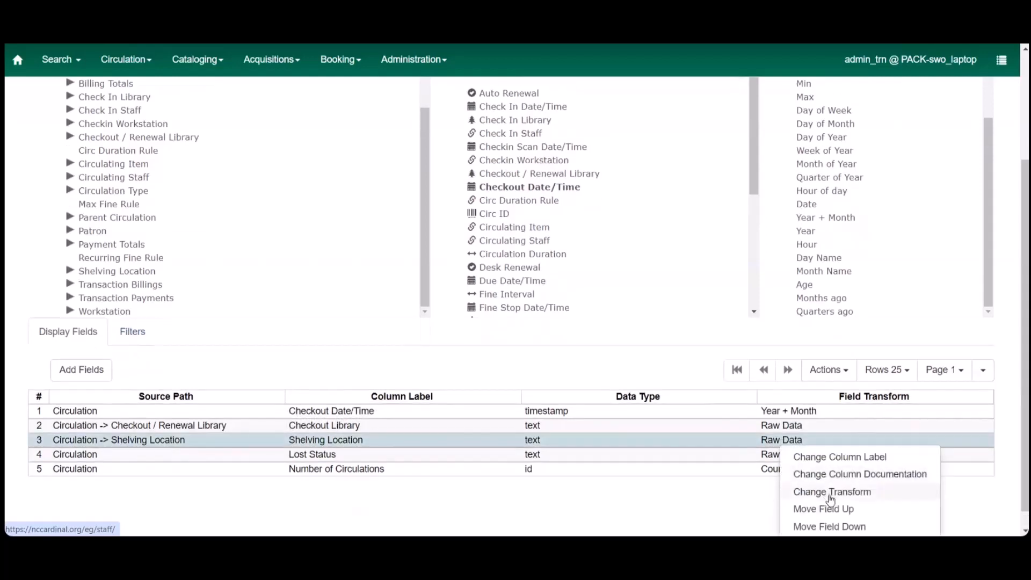
click(831, 493)
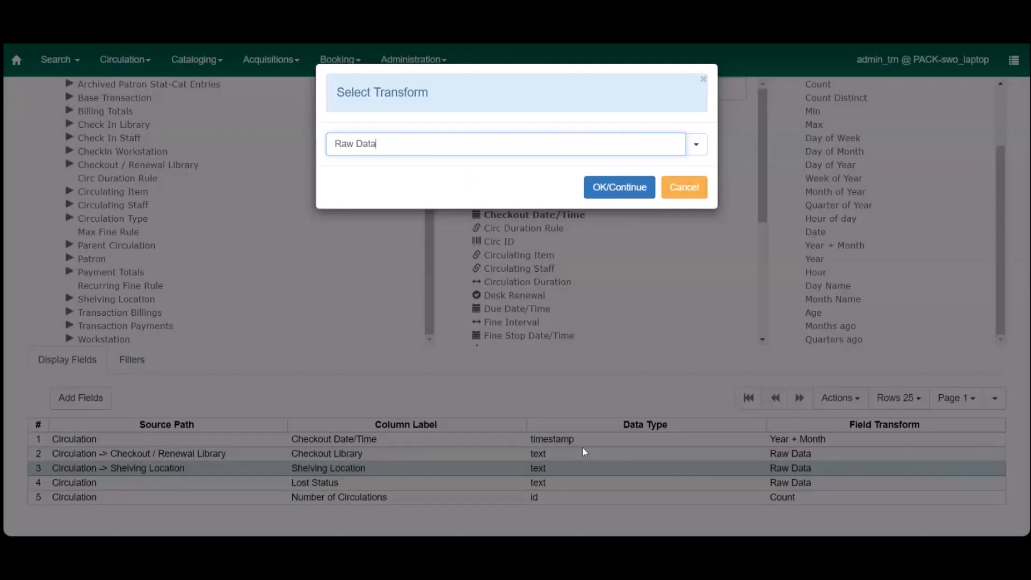
click(693, 145)
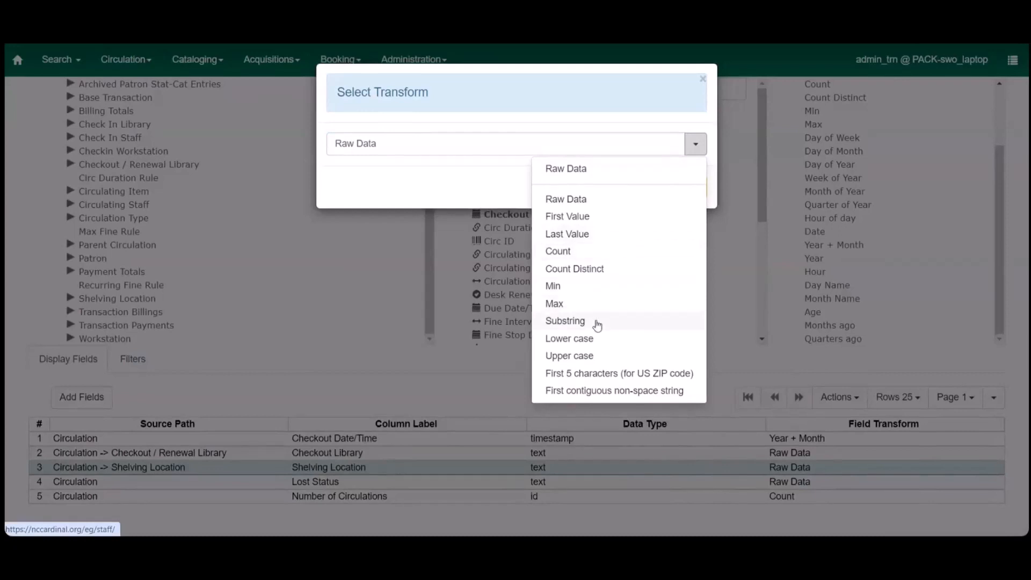
click(595, 392)
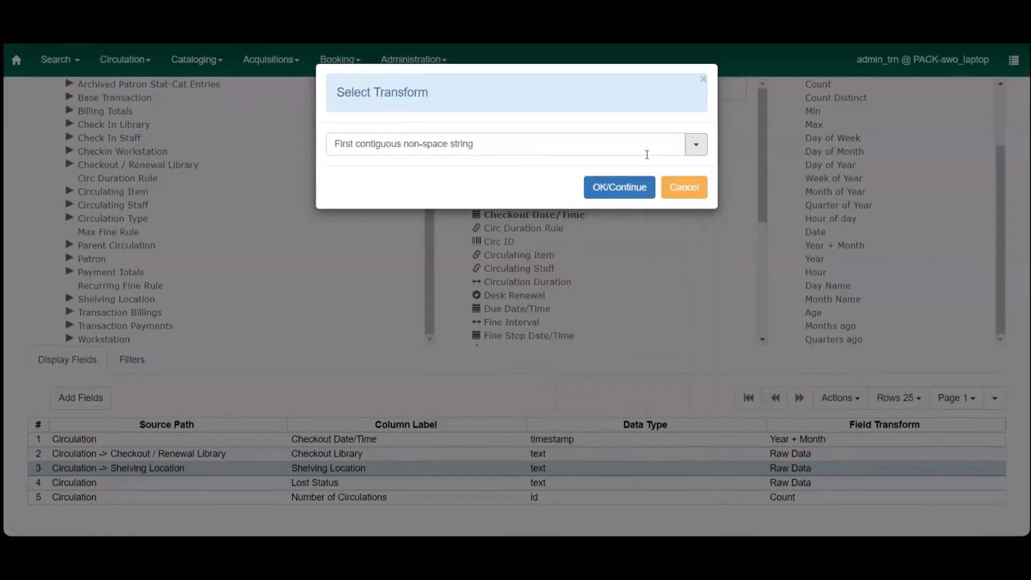
click(643, 187)
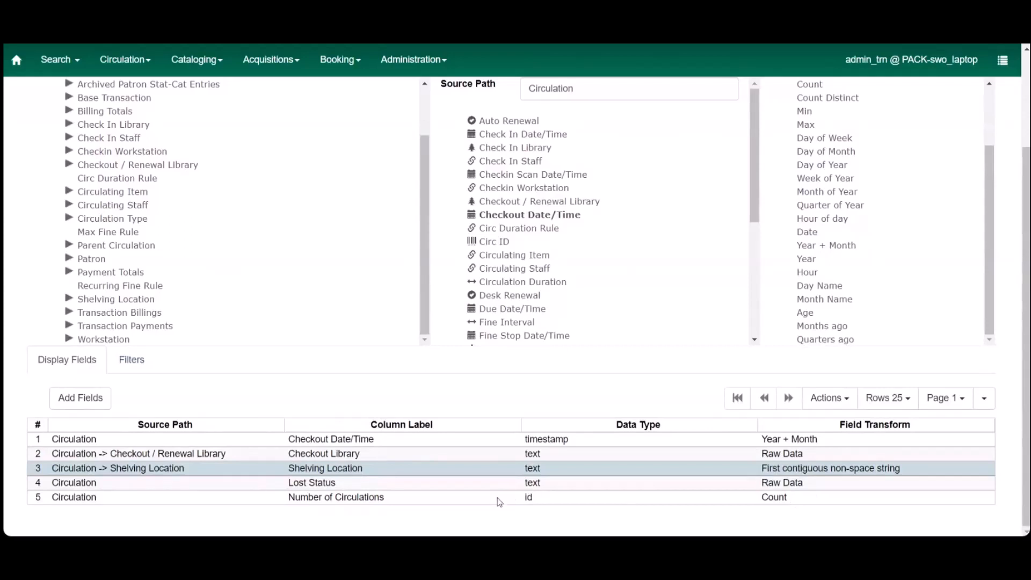
scroll(837, 222, up, 2)
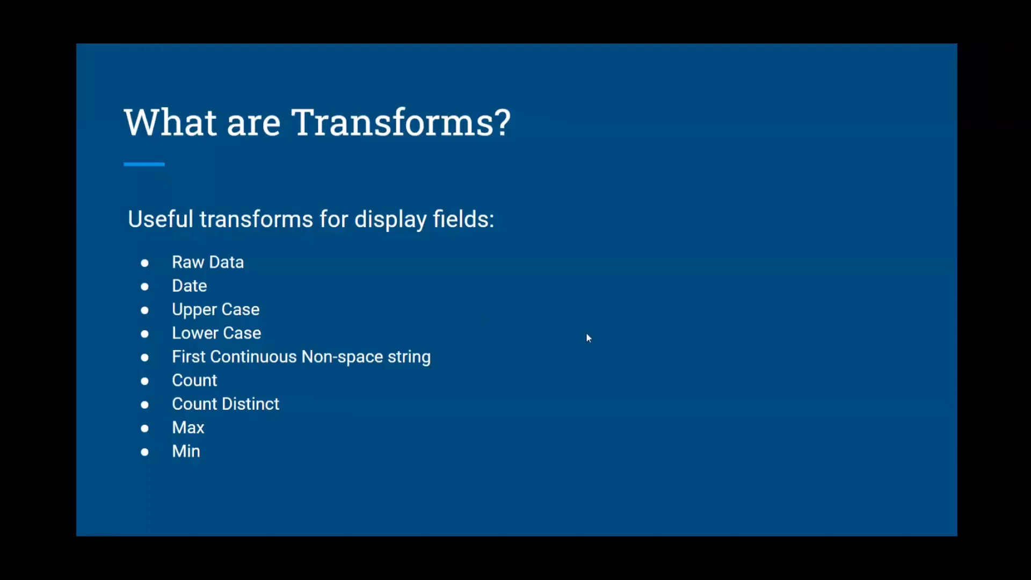
key(Right)
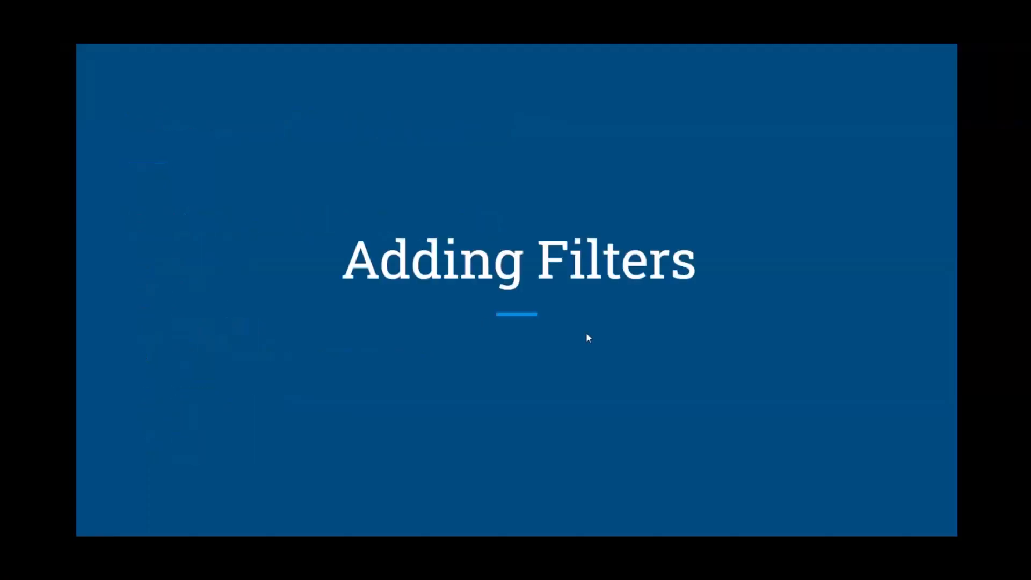
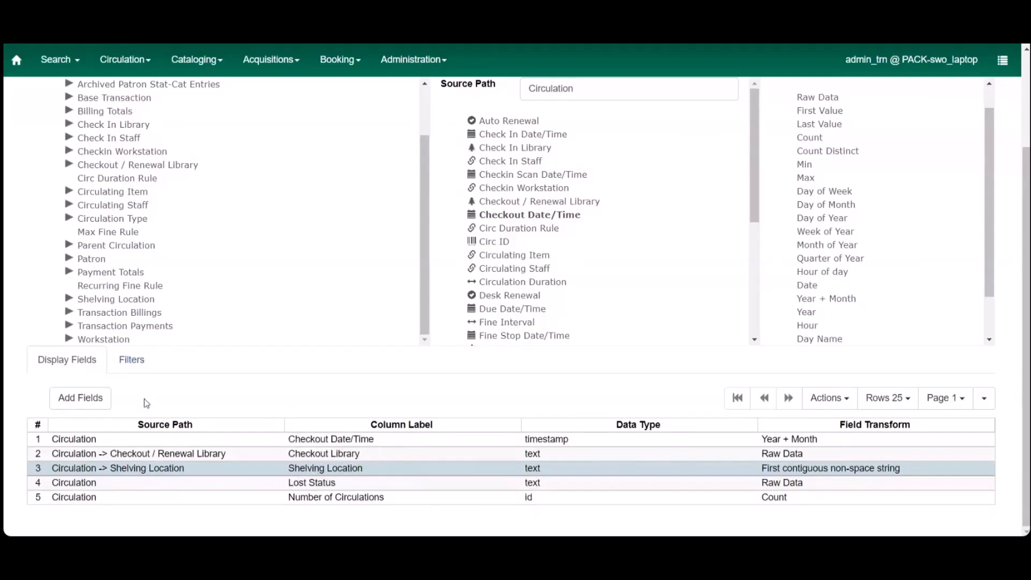
Step: Add the Circulation source's Checkout / Renewal Library field as a template filter with the Raw Data transform
click(141, 360)
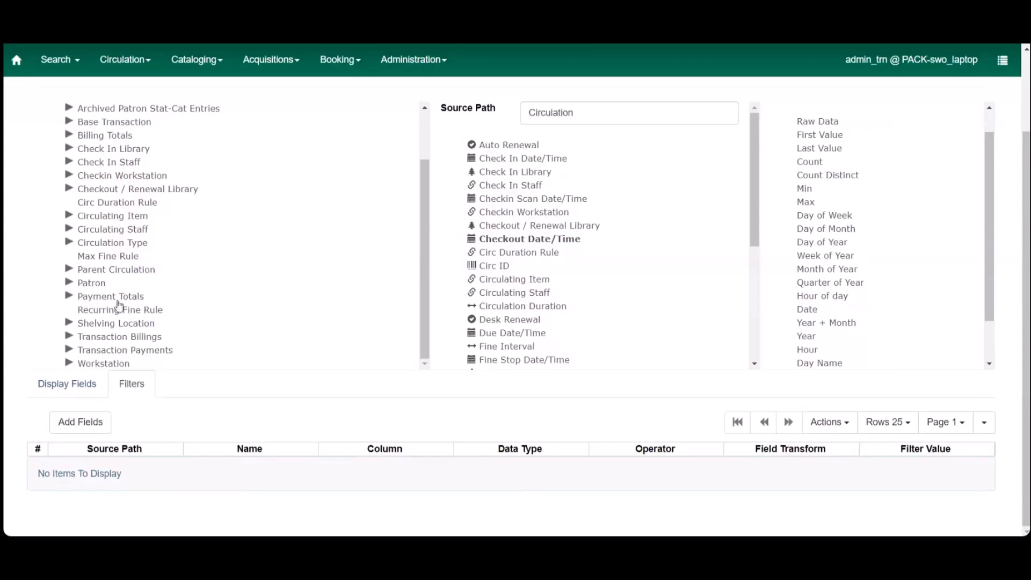
scroll(187, 161, up, 2)
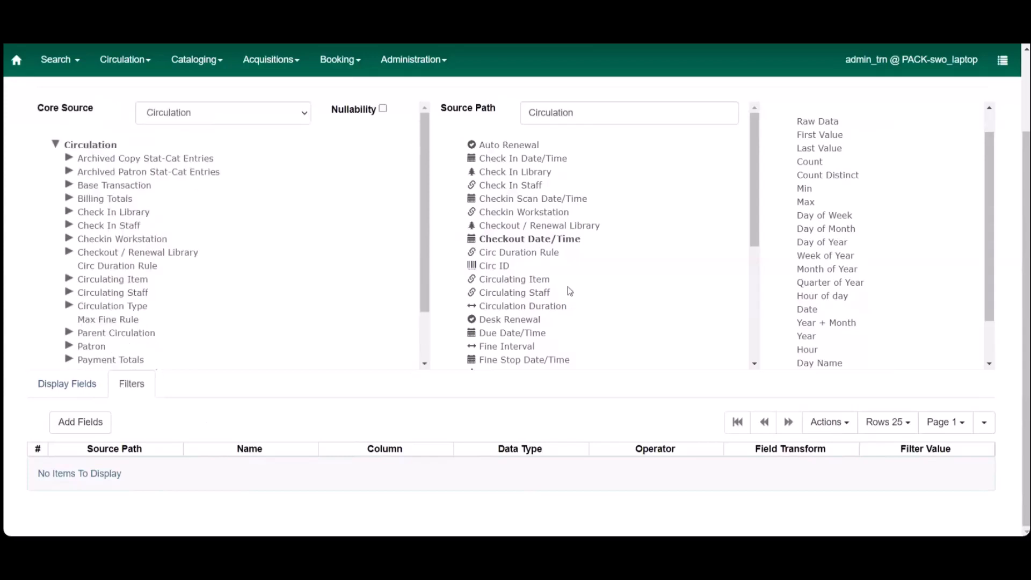
ctrl+click(519, 228)
ctrl+click(513, 242)
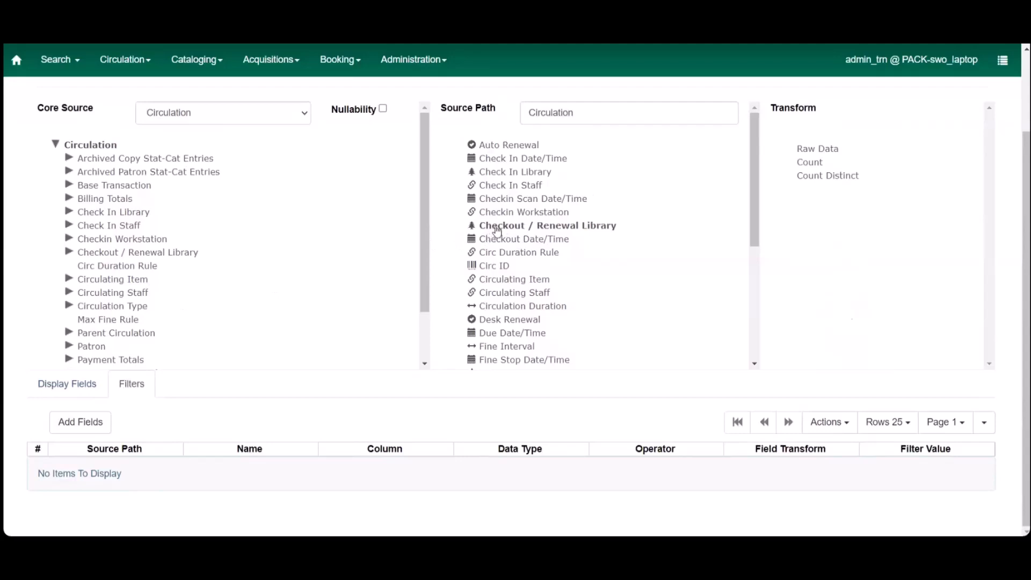
click(821, 151)
click(81, 423)
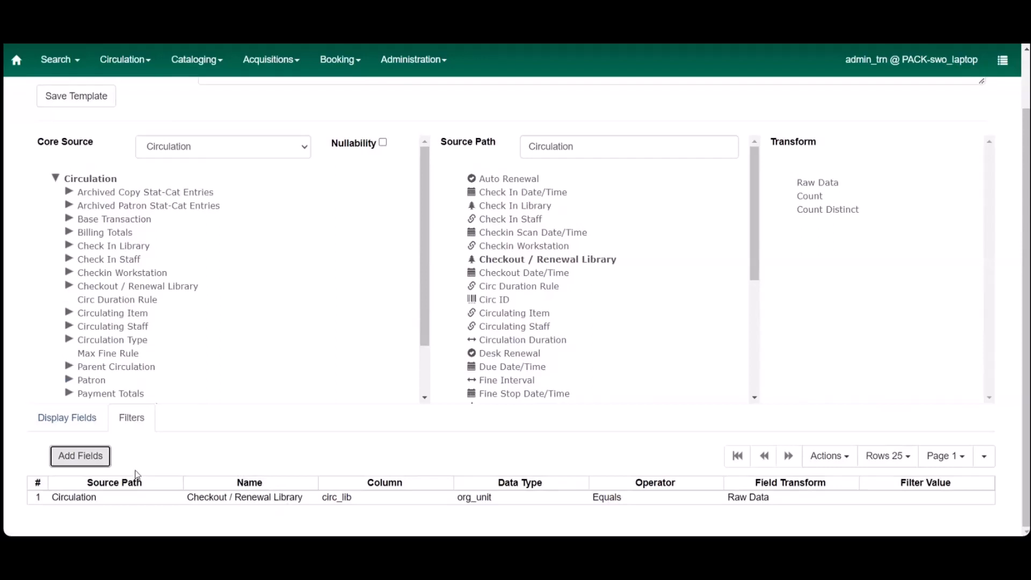
Step: Check the display fields' transforms, and add Circulation's Fine Stop Reason field as a filter with the Raw Data transform
click(88, 425)
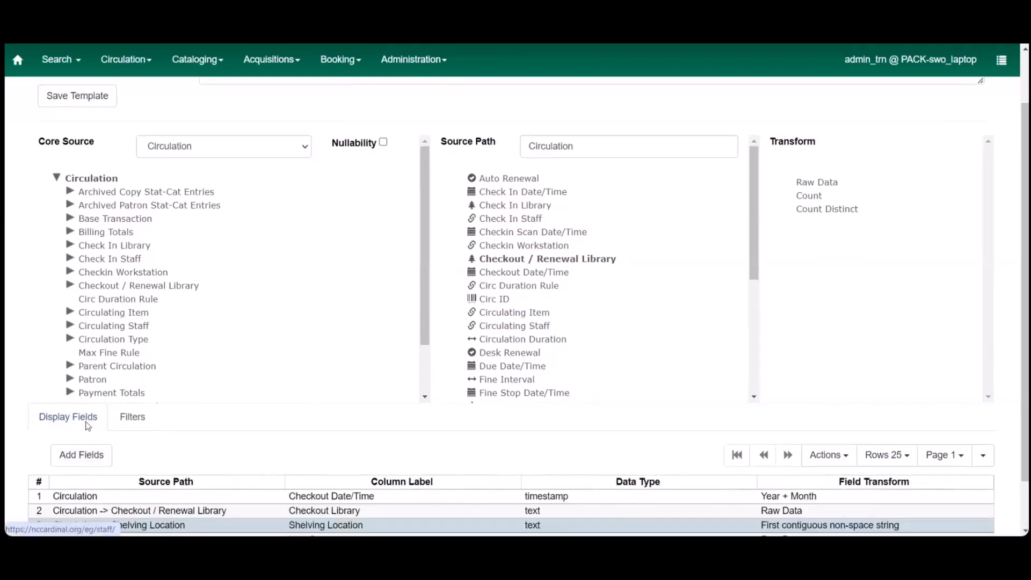
scroll(331, 456, down, 1)
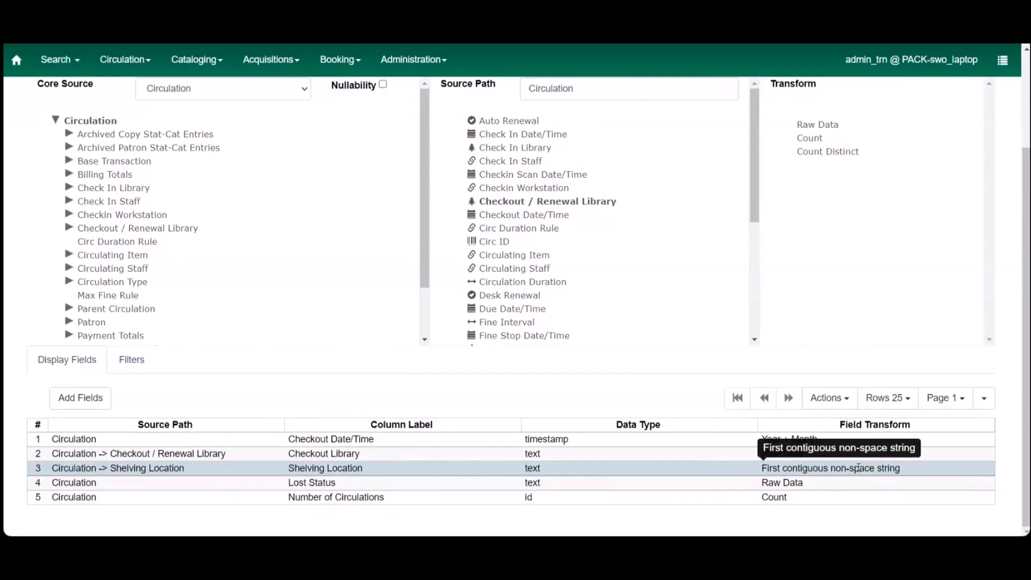
click(132, 359)
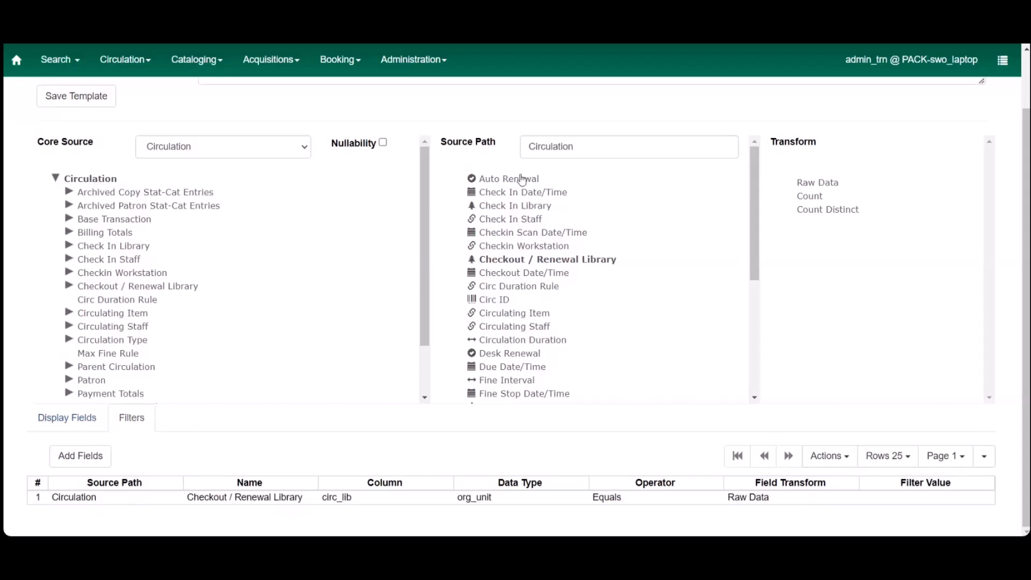
click(519, 259)
scroll(626, 316, down, 2)
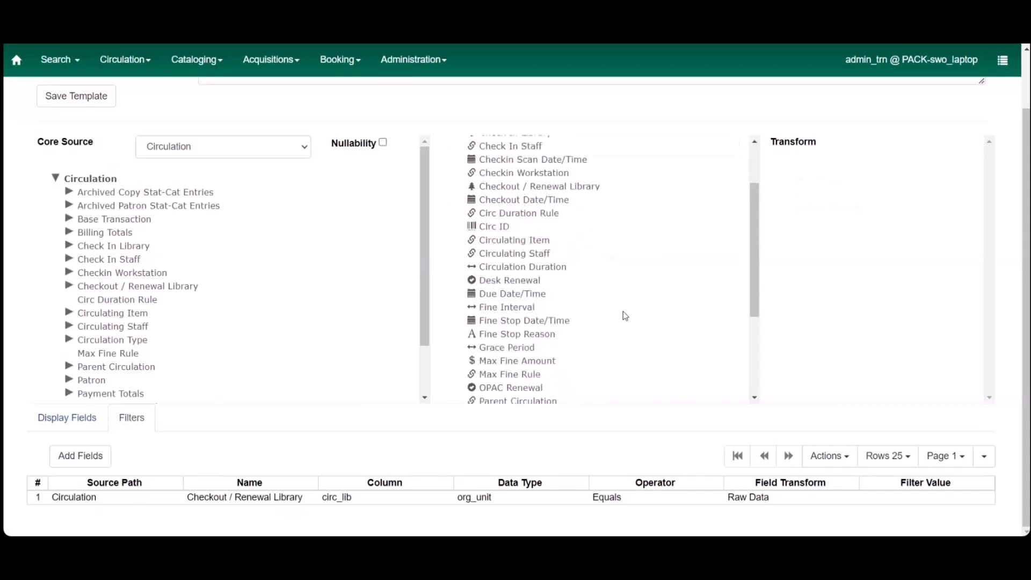
click(538, 330)
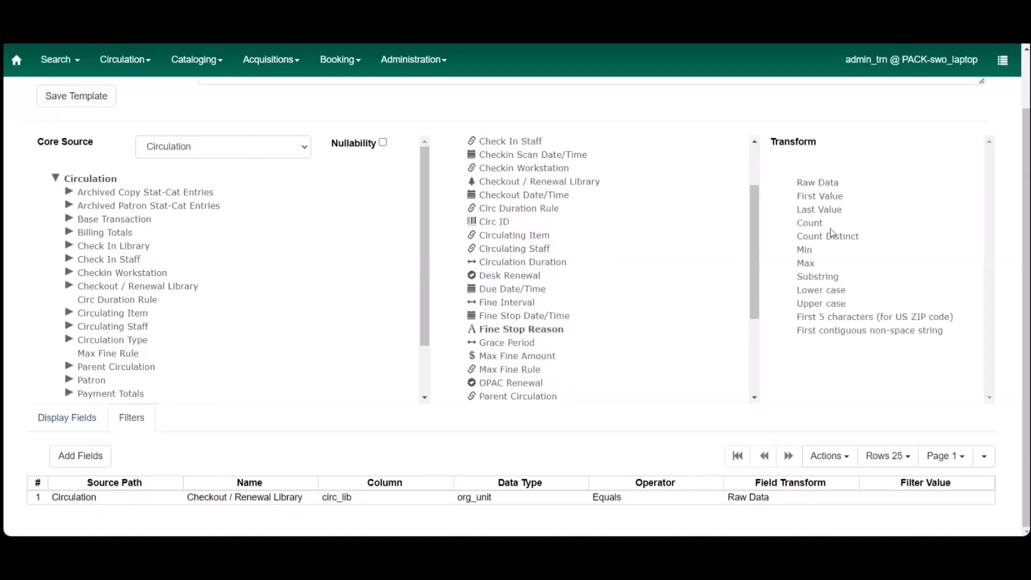
click(818, 183)
click(81, 456)
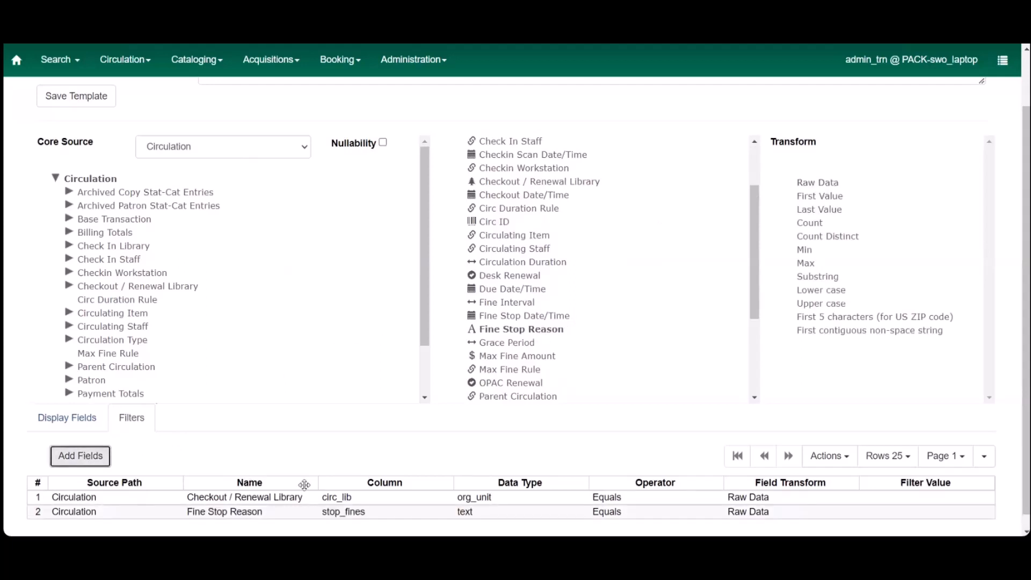
Step: Add the Circulation source's Checkout Date/Time field to the filters with the Raw Data transform
scroll(304, 485, down, 1)
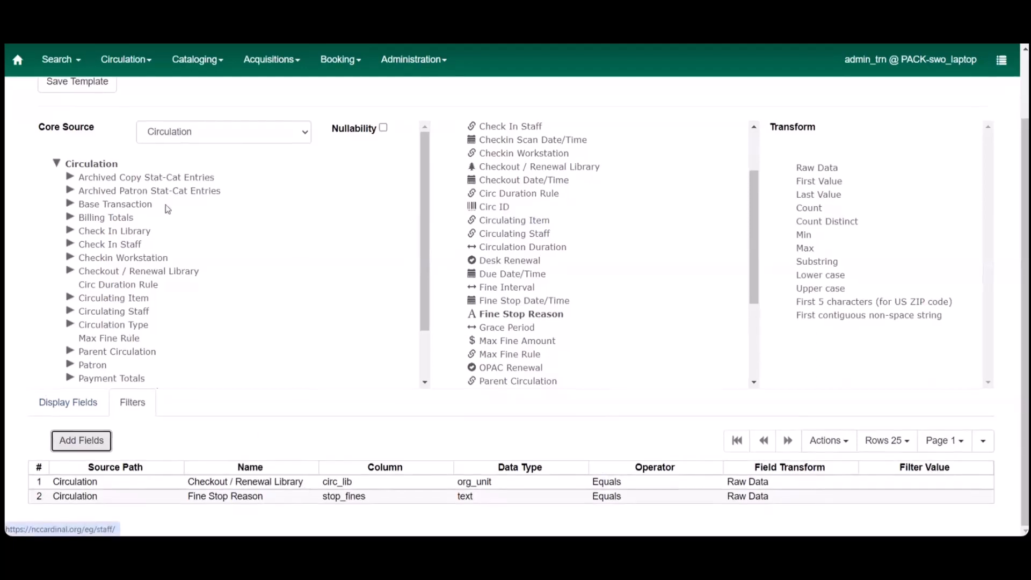
scroll(564, 177, up, 2)
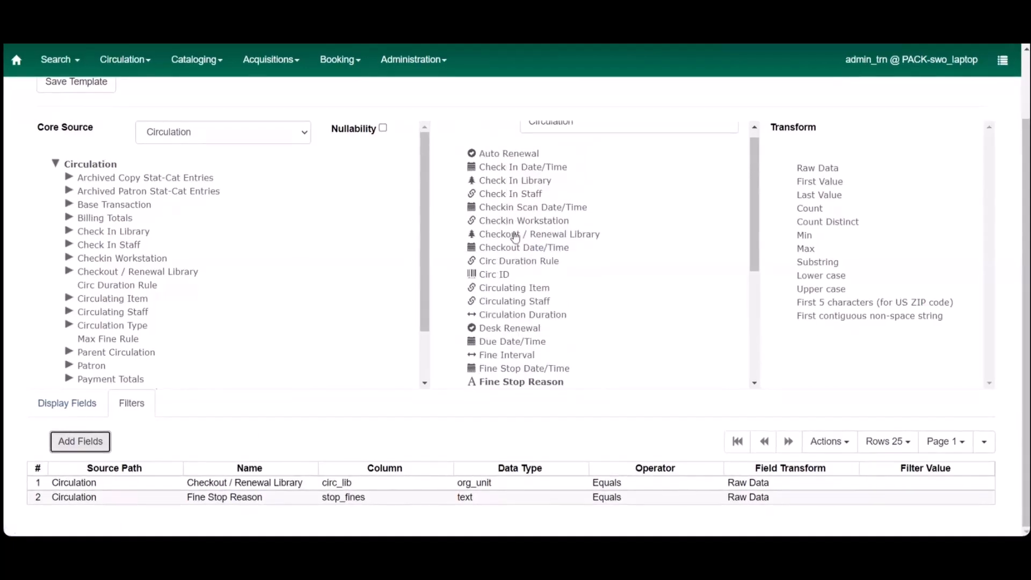
click(517, 248)
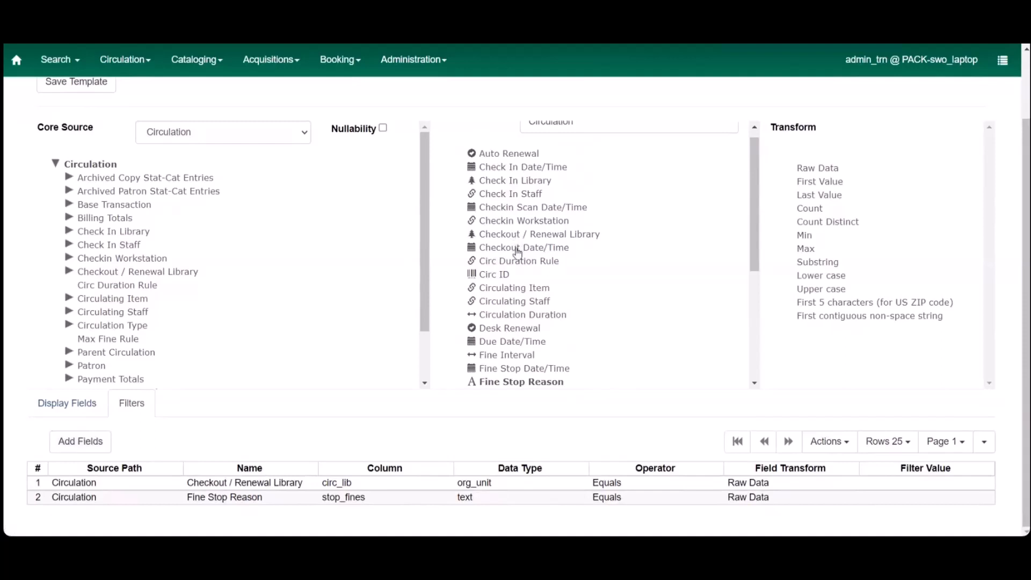
click(518, 381)
click(817, 169)
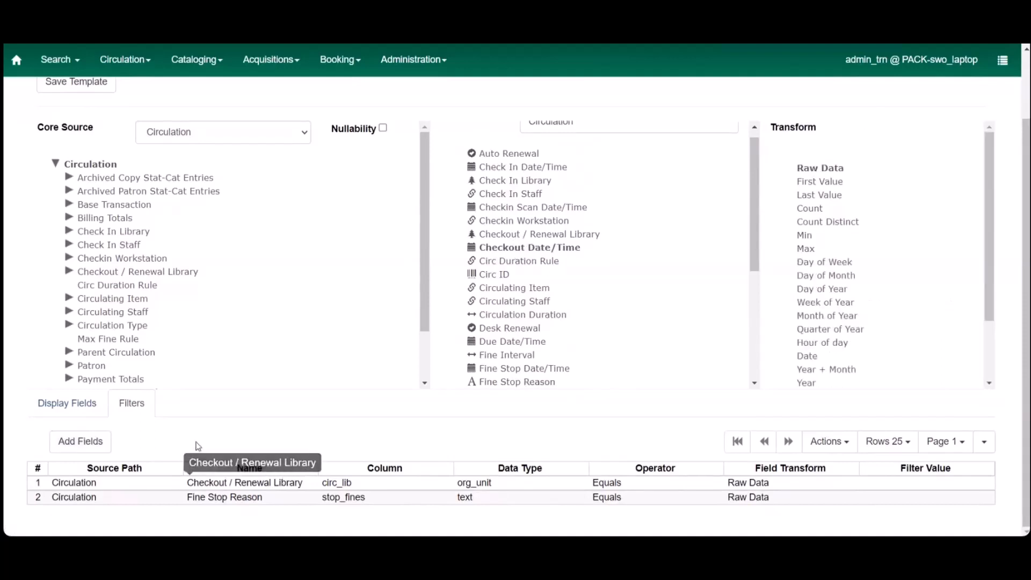
click(91, 442)
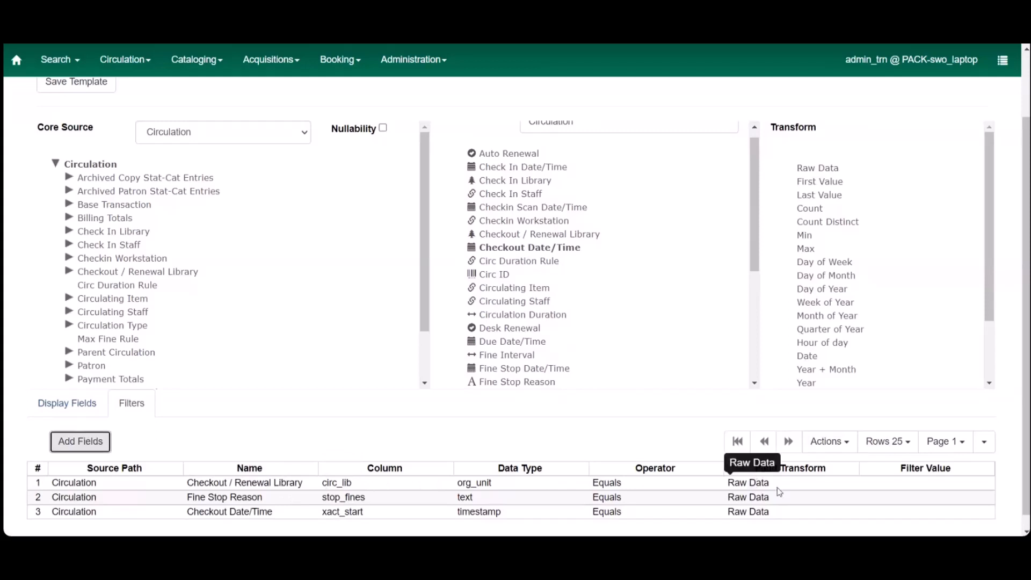
Step: Change the operator of the Checkout / Renewal Library filter to In list
click(648, 482)
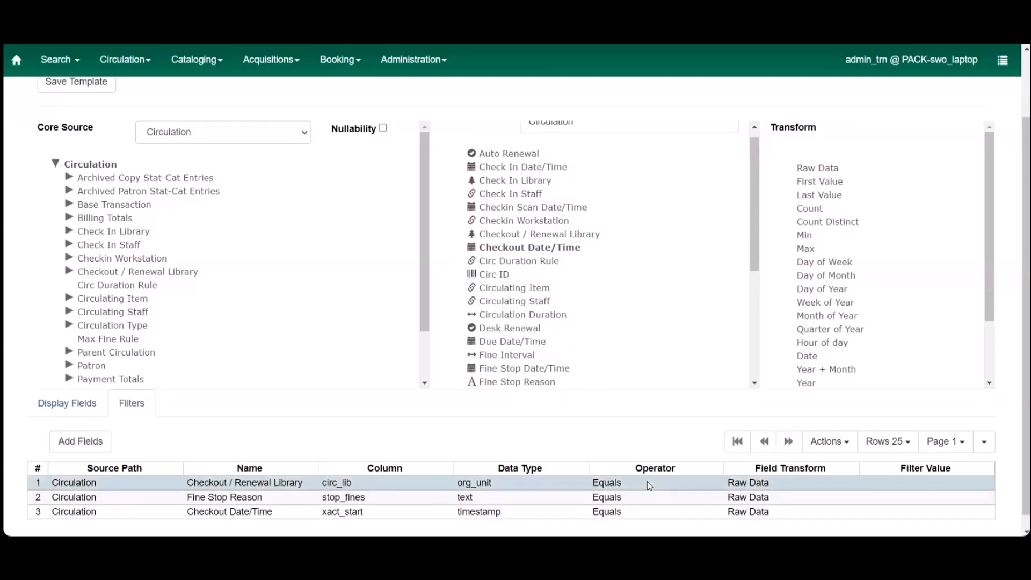
right_click(647, 482)
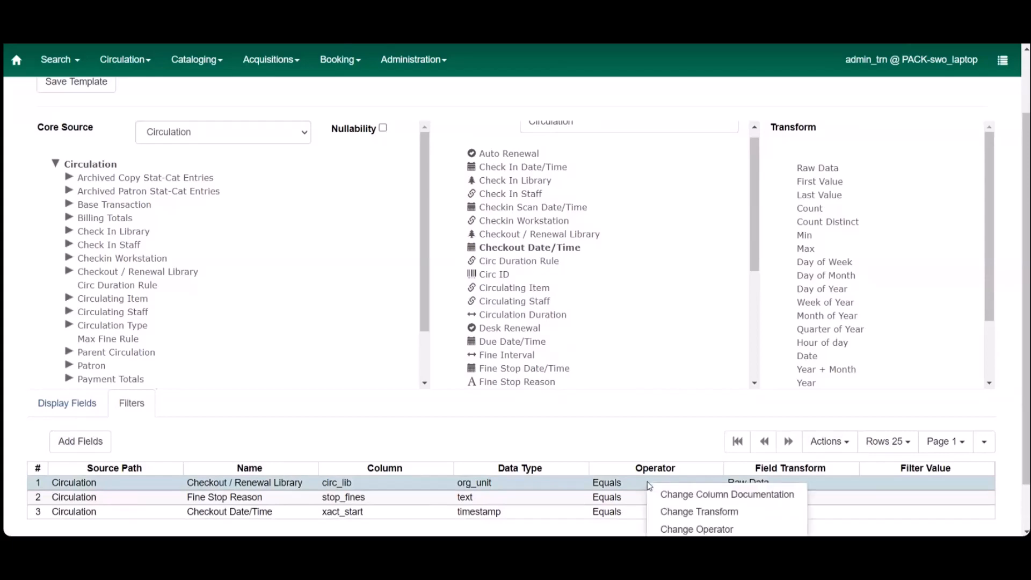
scroll(647, 481, down, 1)
click(677, 501)
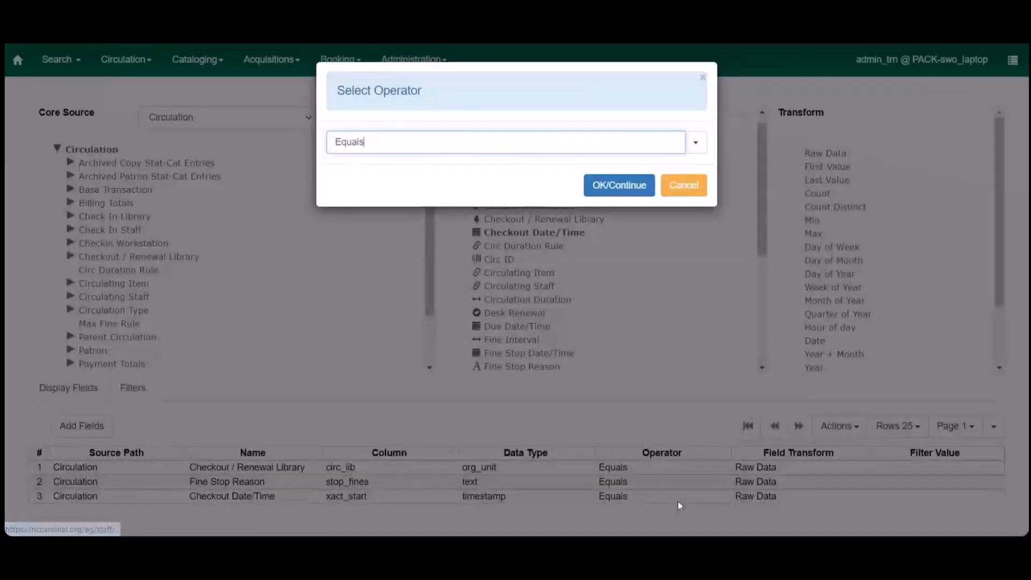
click(697, 145)
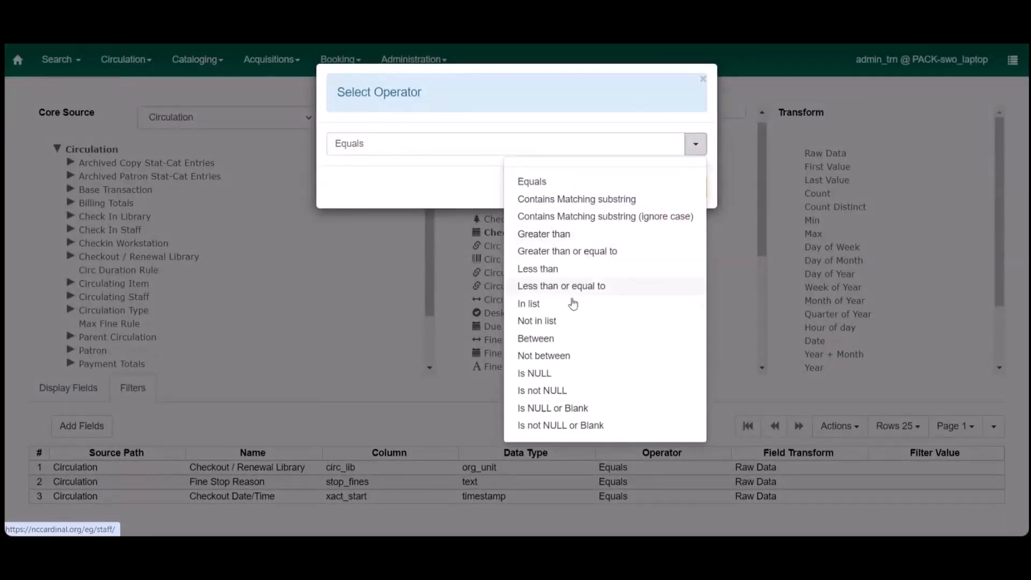
click(553, 305)
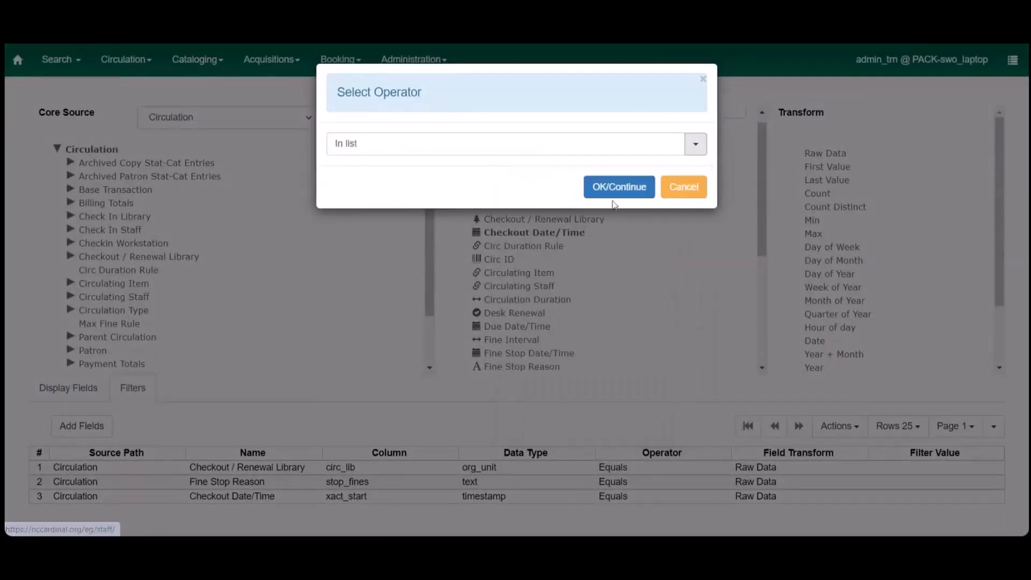
click(617, 184)
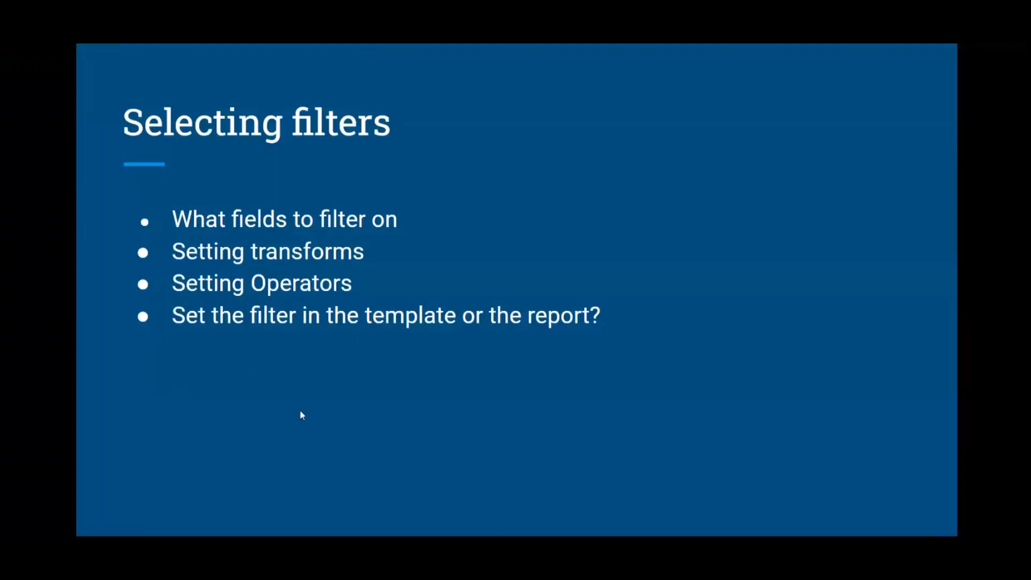
key(Right)
key(Right)
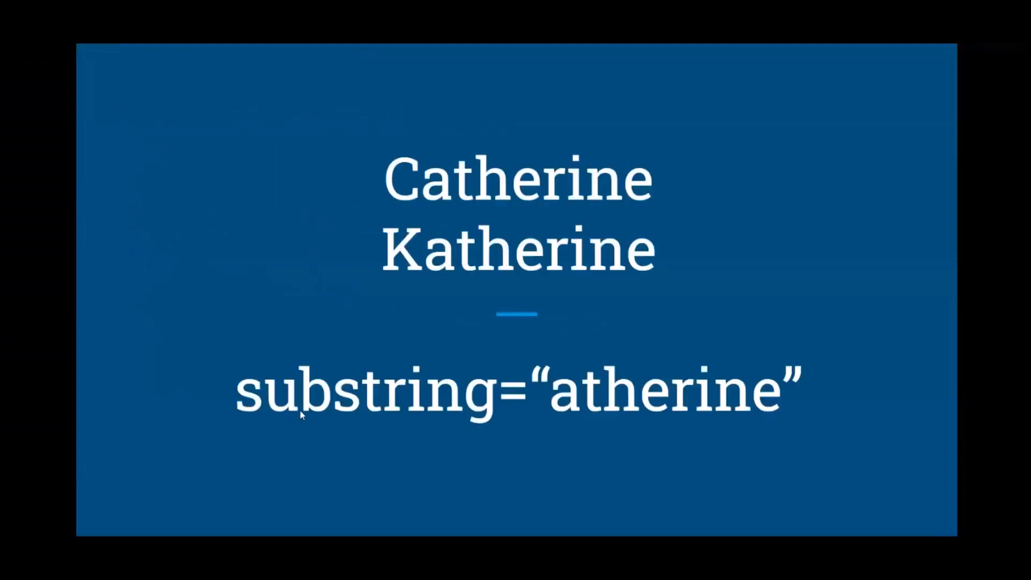
key(Right)
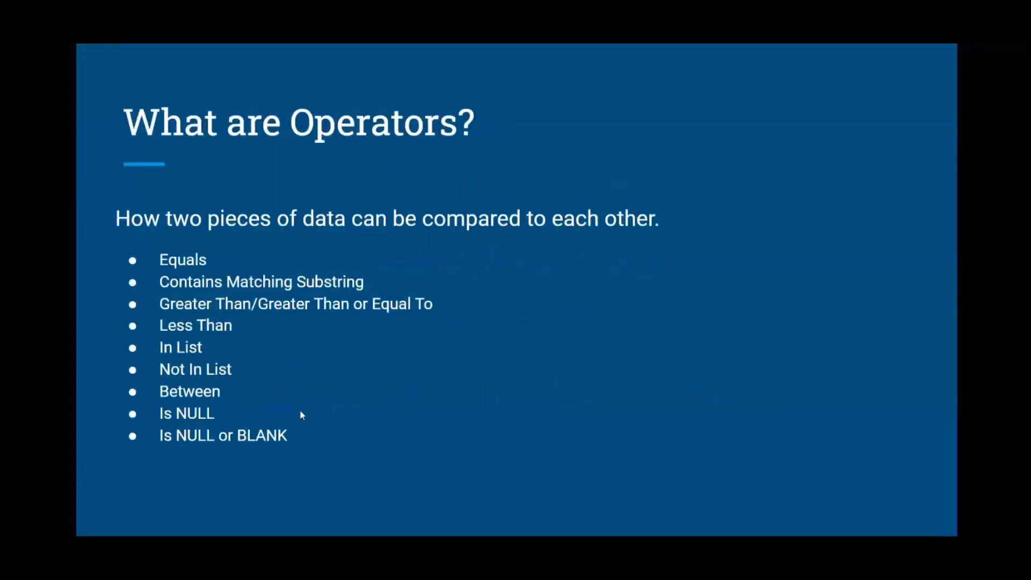
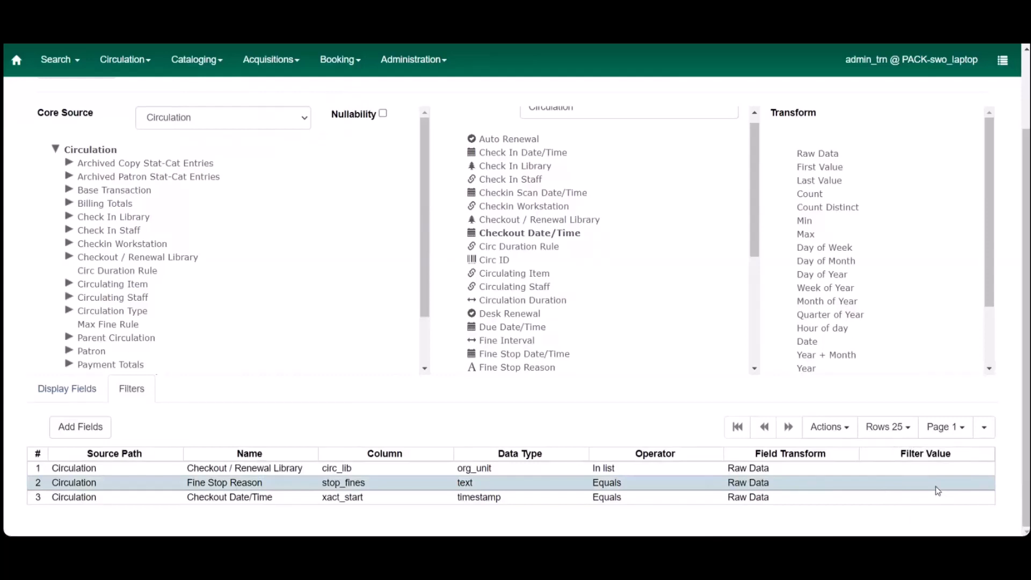
Step: Set the filter value of the Fine Stop Reason filter to LOST
right_click(936, 486)
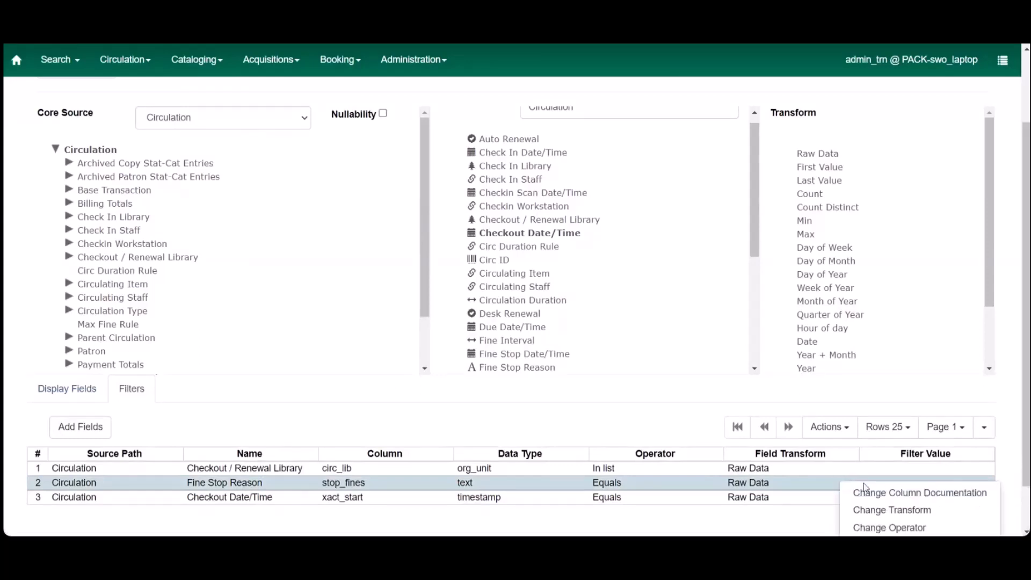
scroll(886, 515, down, 1)
scroll(889, 517, down, 1)
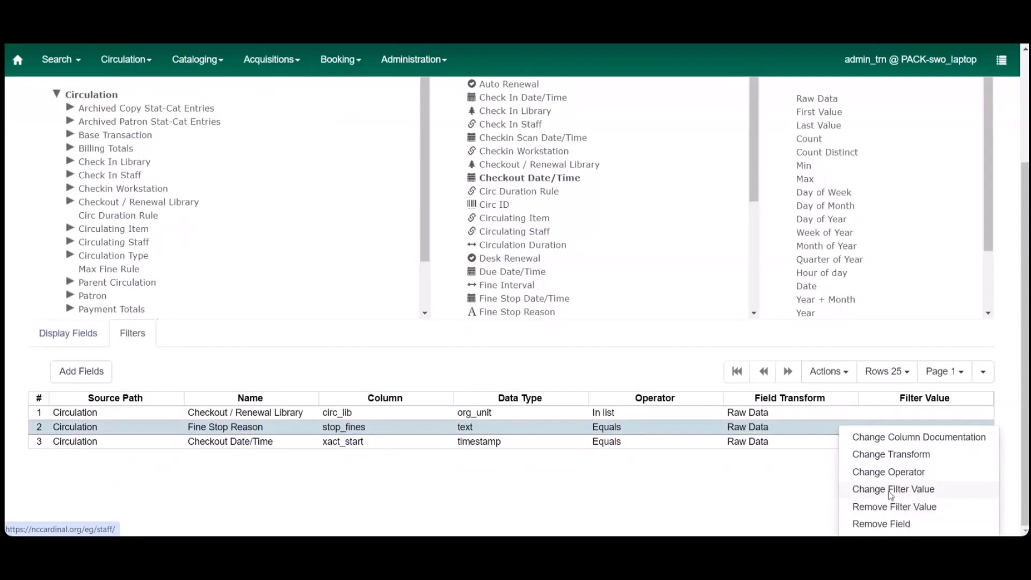
click(889, 490)
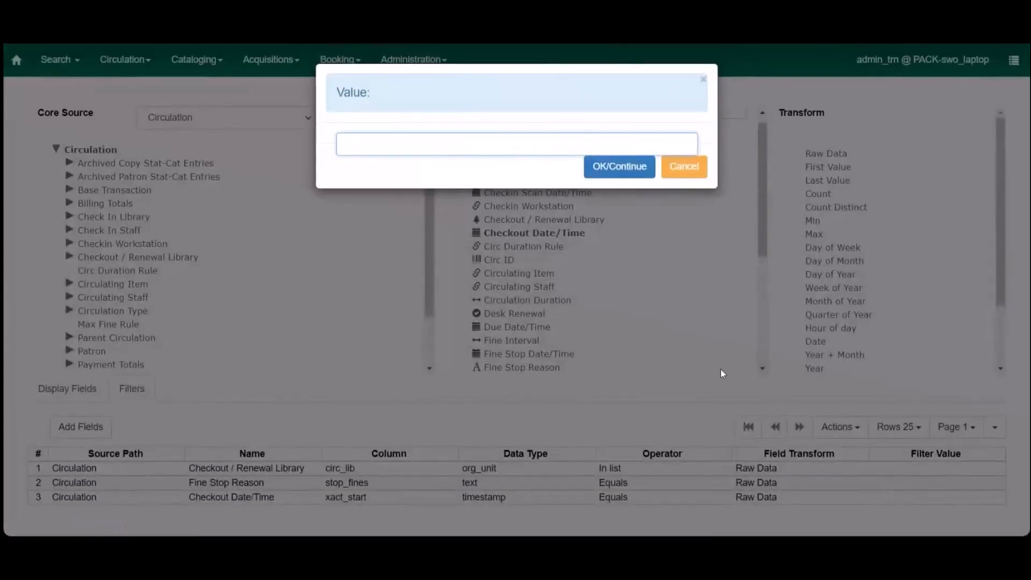
text(LOST)
click(617, 168)
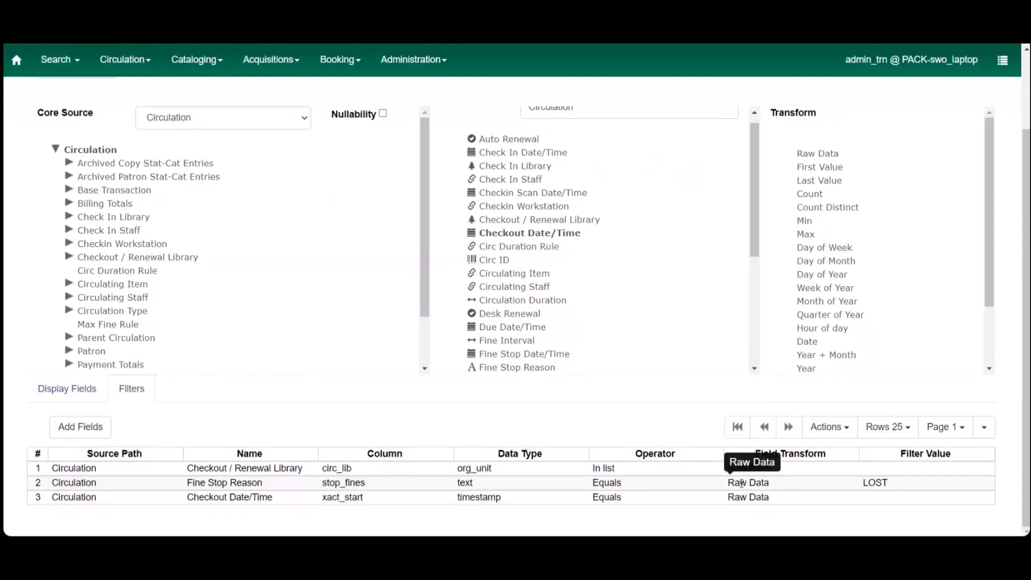
Step: Change the transform of the Fine Stop Reason filter to Upper case
click(742, 481)
right_click(741, 482)
scroll(742, 481, down, 1)
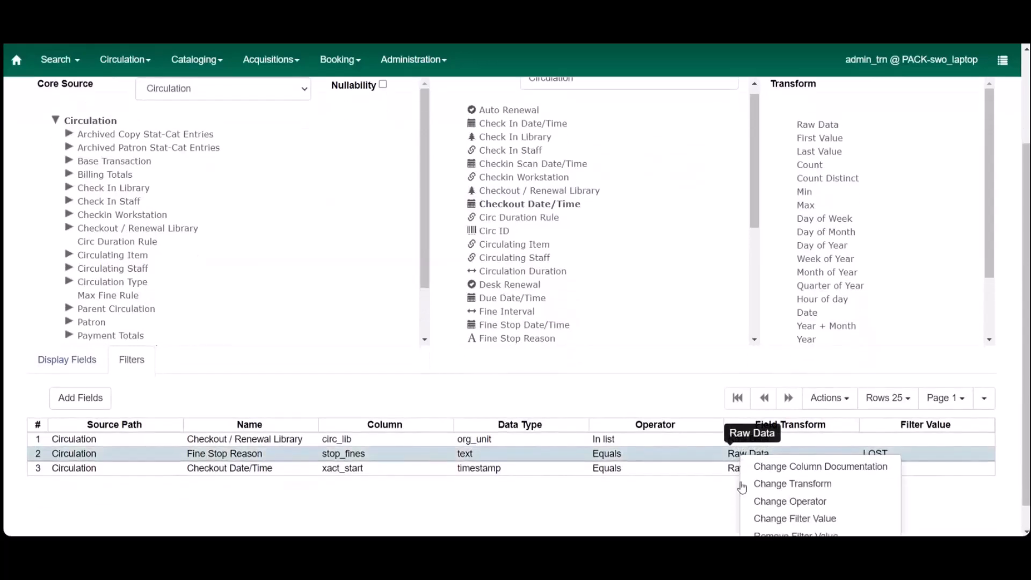
click(792, 483)
click(692, 140)
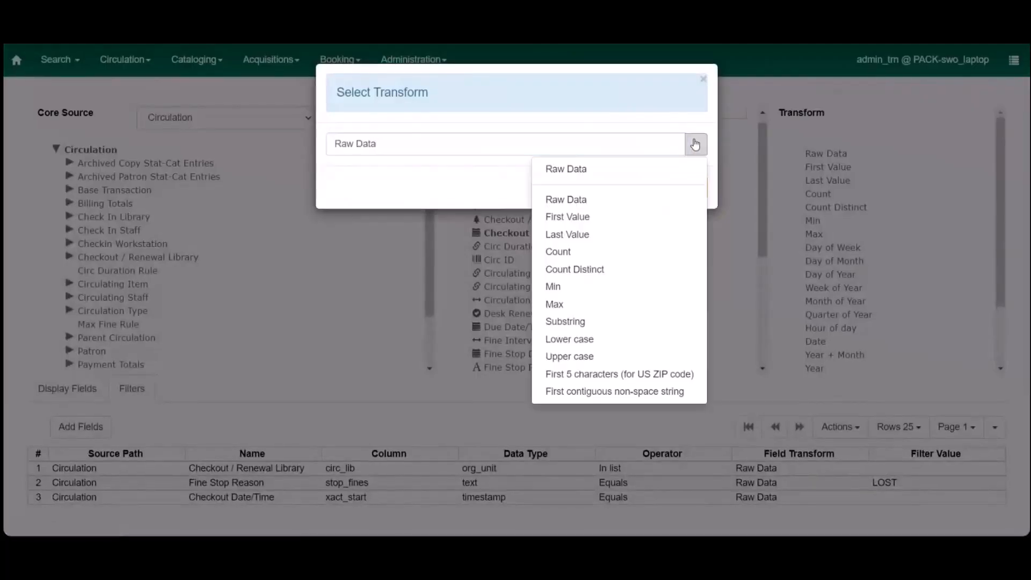
click(581, 355)
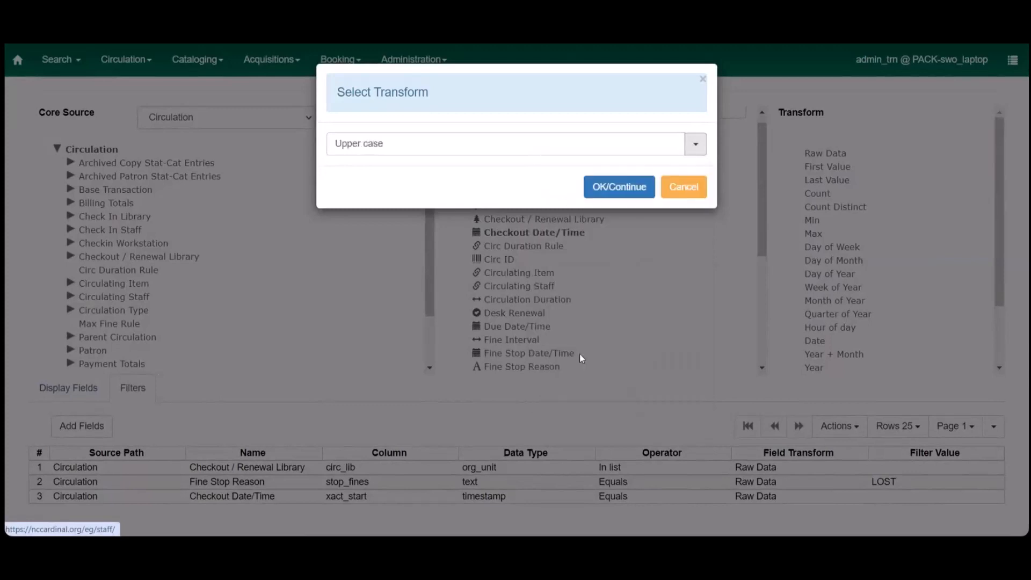
click(619, 187)
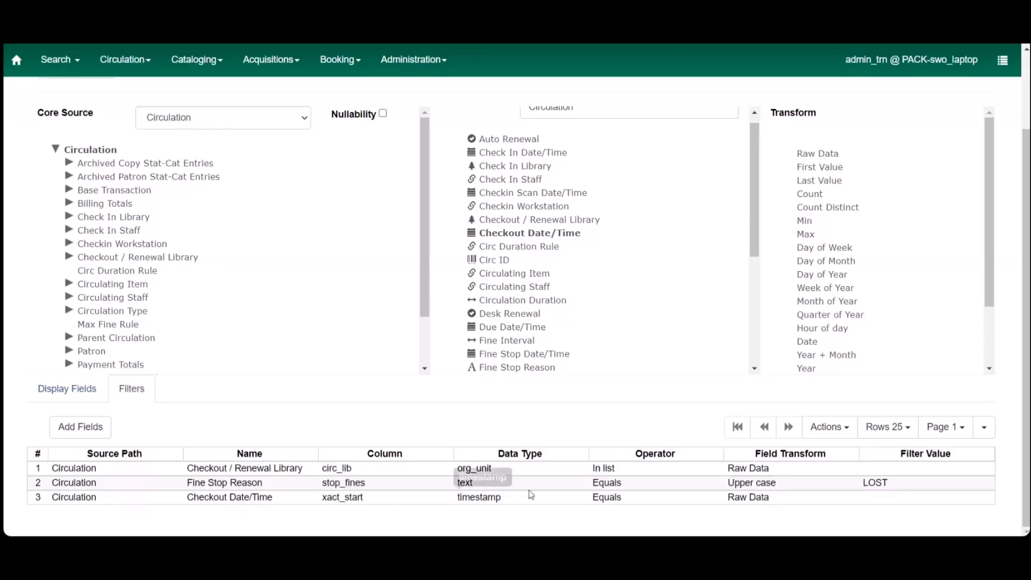
Step: Change the transform of the Checkout Date/Time filter to Date
right_click(461, 501)
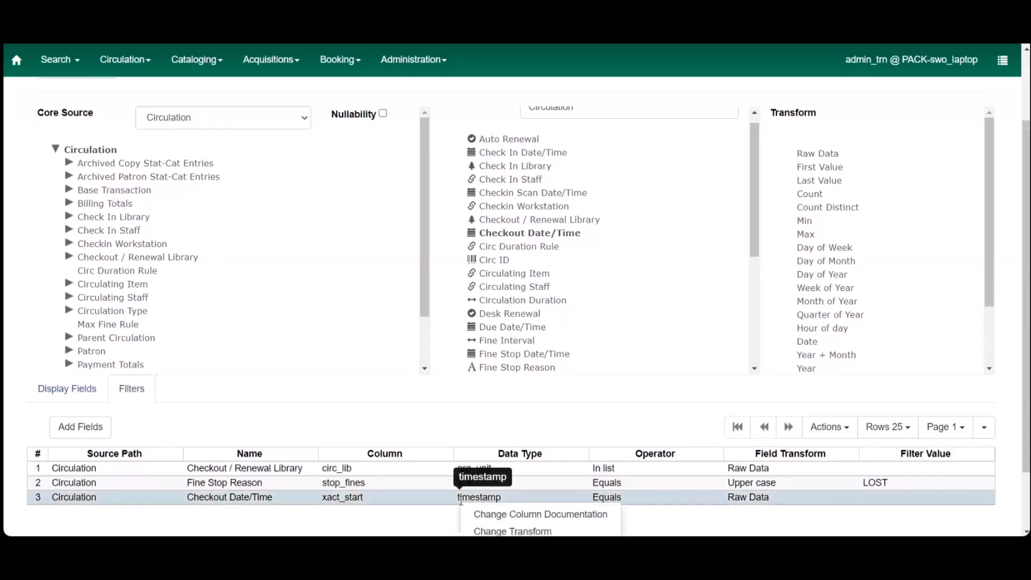
scroll(518, 505, down, 1)
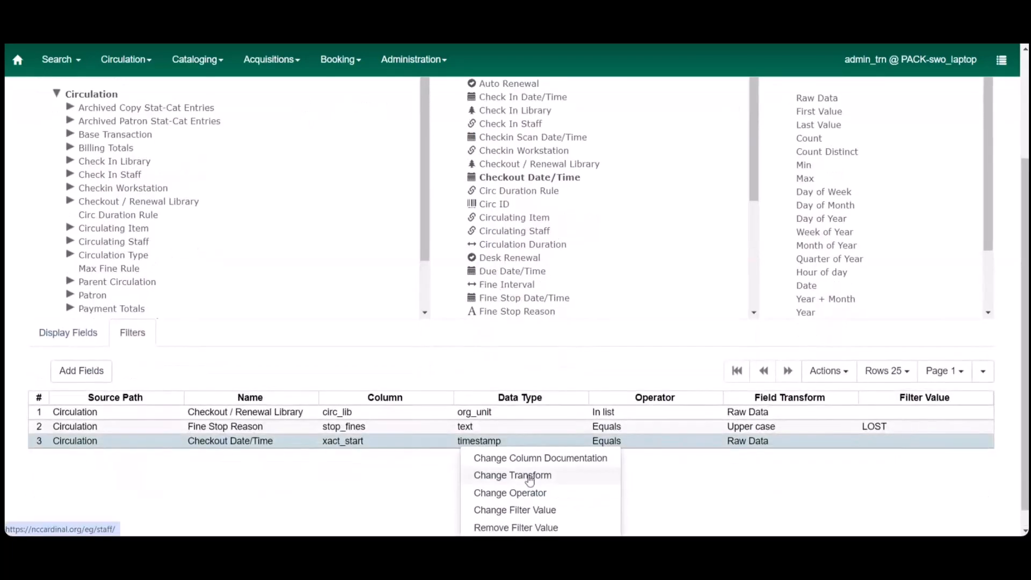
click(531, 476)
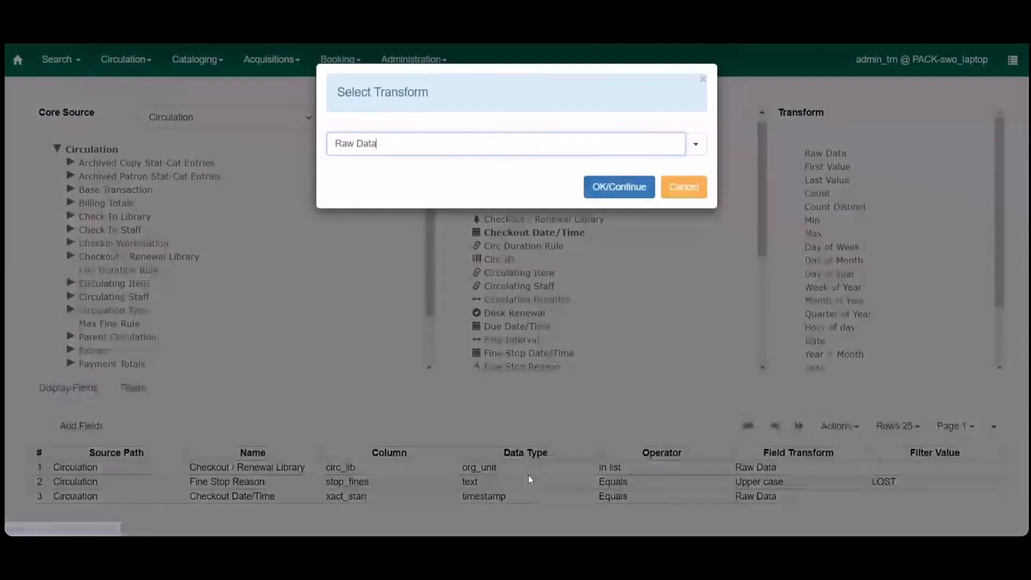
click(692, 143)
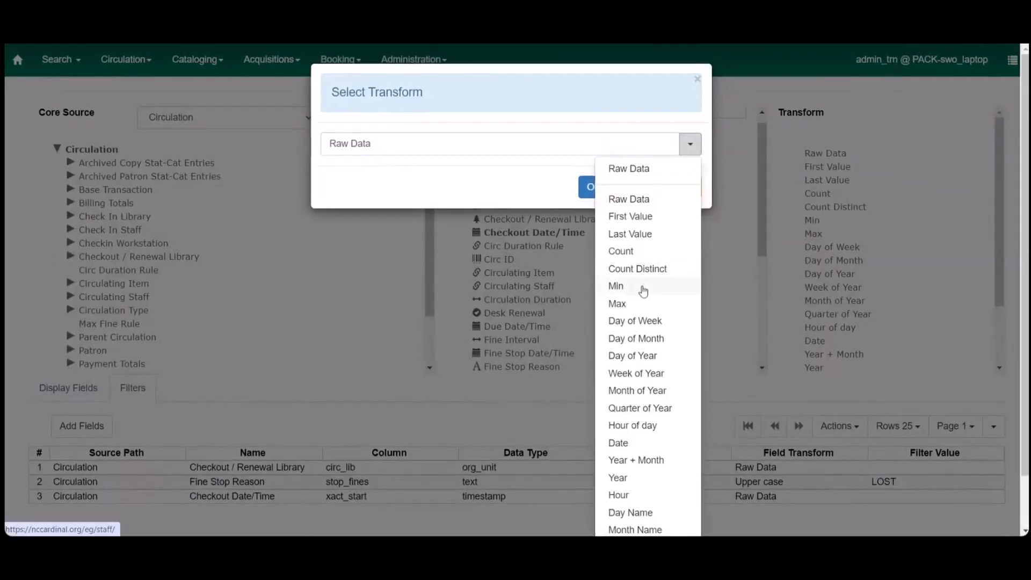
click(627, 441)
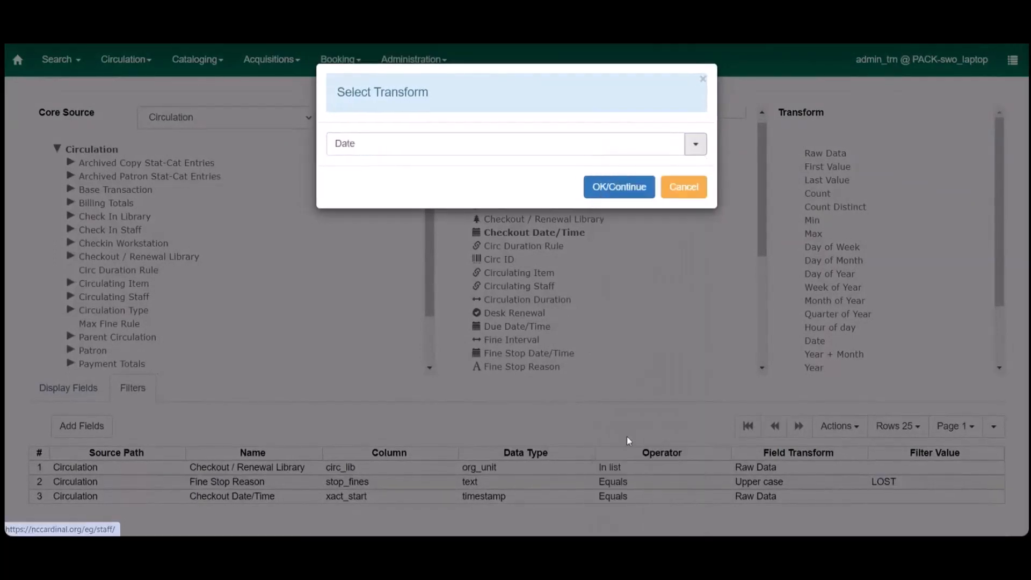
click(632, 189)
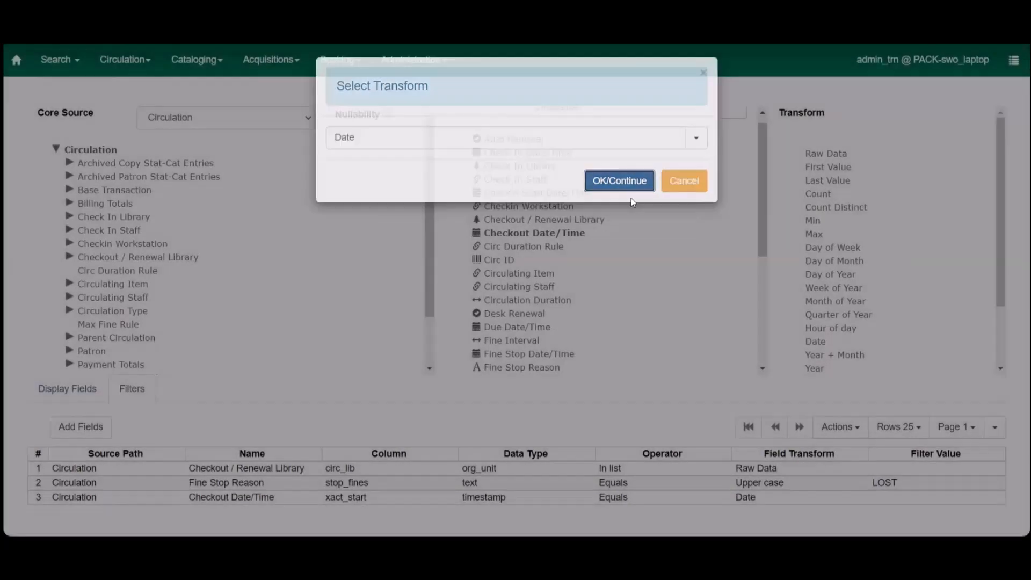
Step: Change the operator of the Checkout Date/Time filter to Between
click(618, 497)
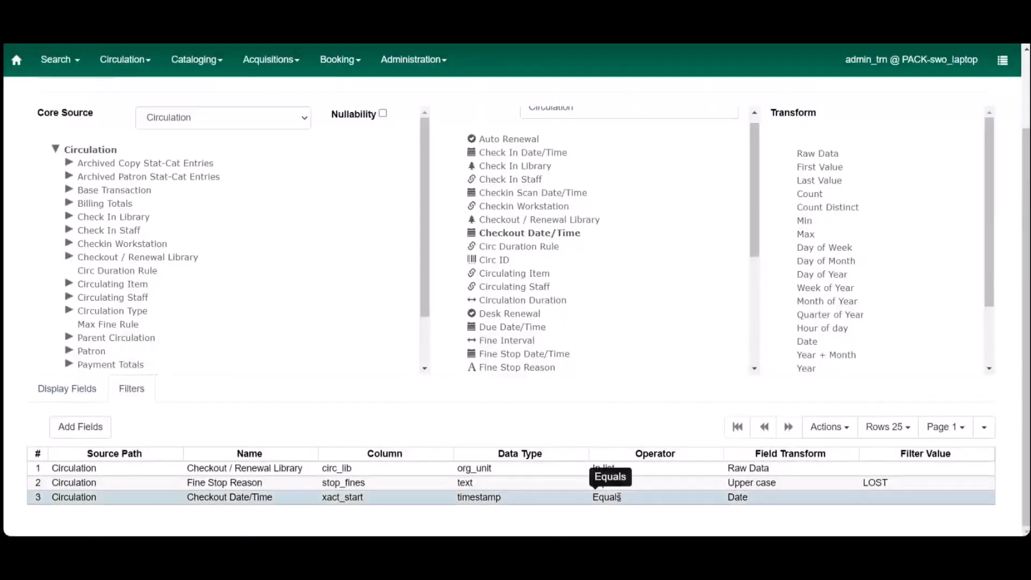
right_click(619, 497)
scroll(644, 499, down, 2)
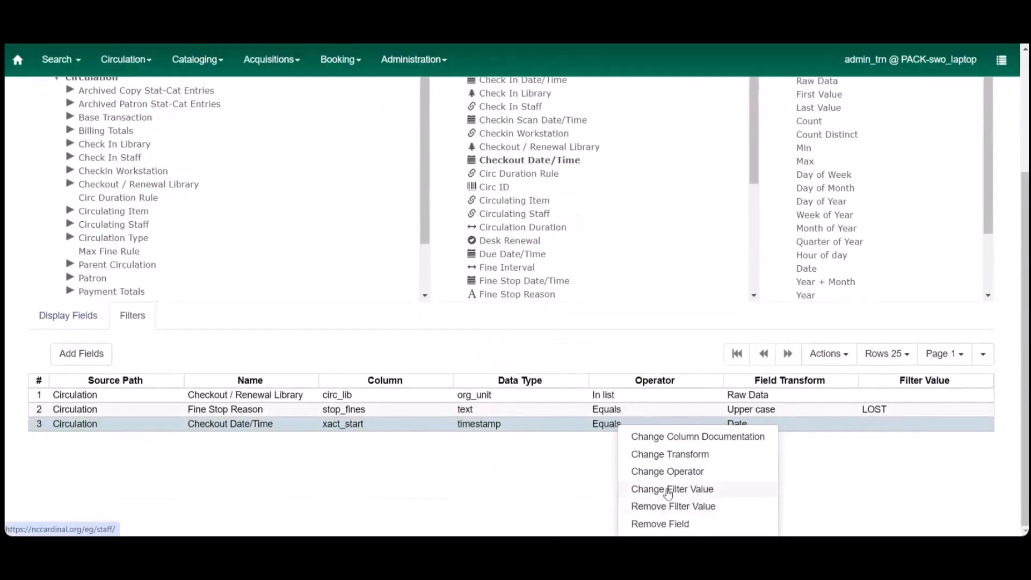
click(668, 472)
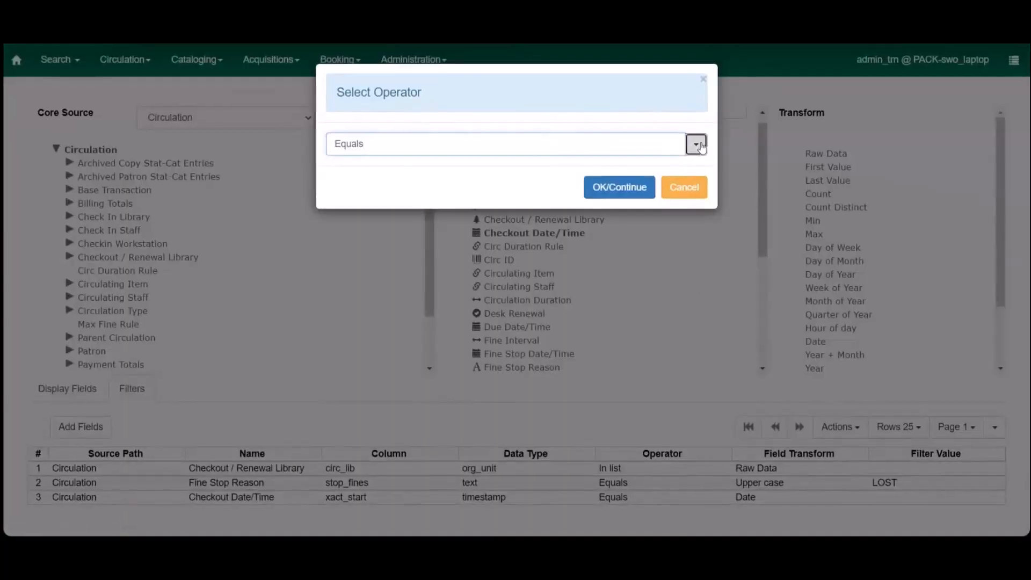
click(696, 144)
click(566, 340)
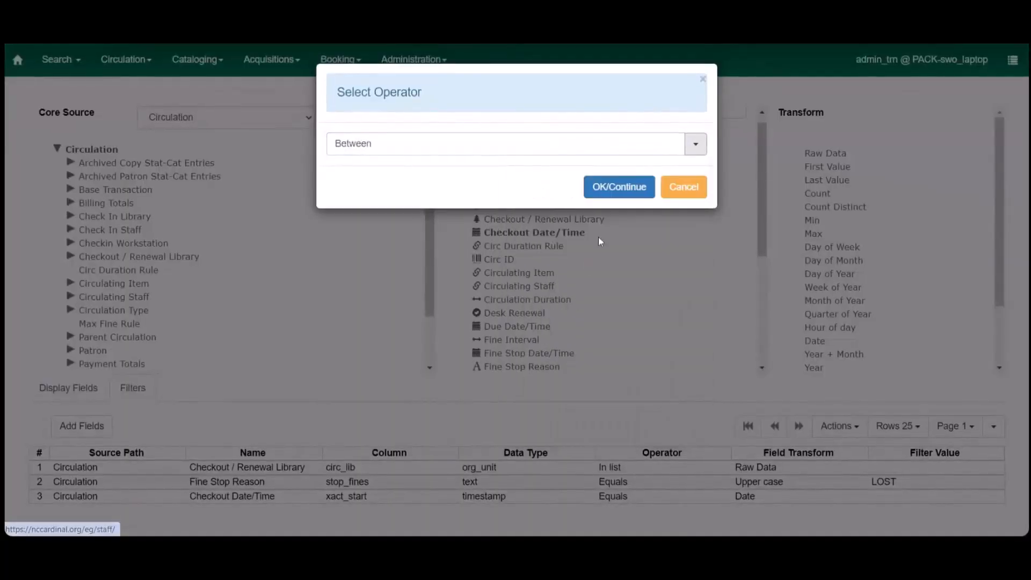
click(625, 186)
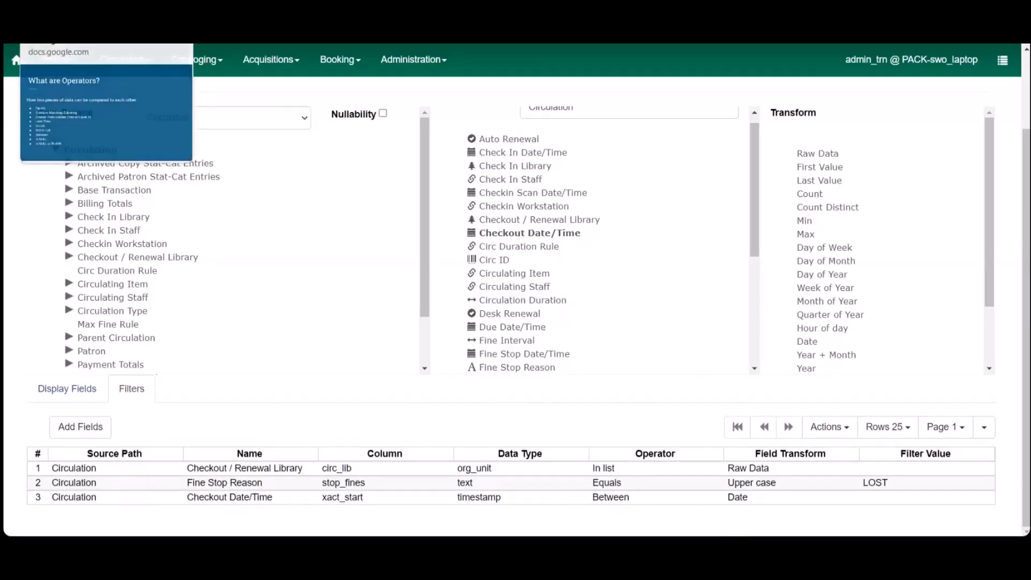
Step: Save the report template 012324_ReportsTraining v.1.1 and confirm the save
click(75, 16)
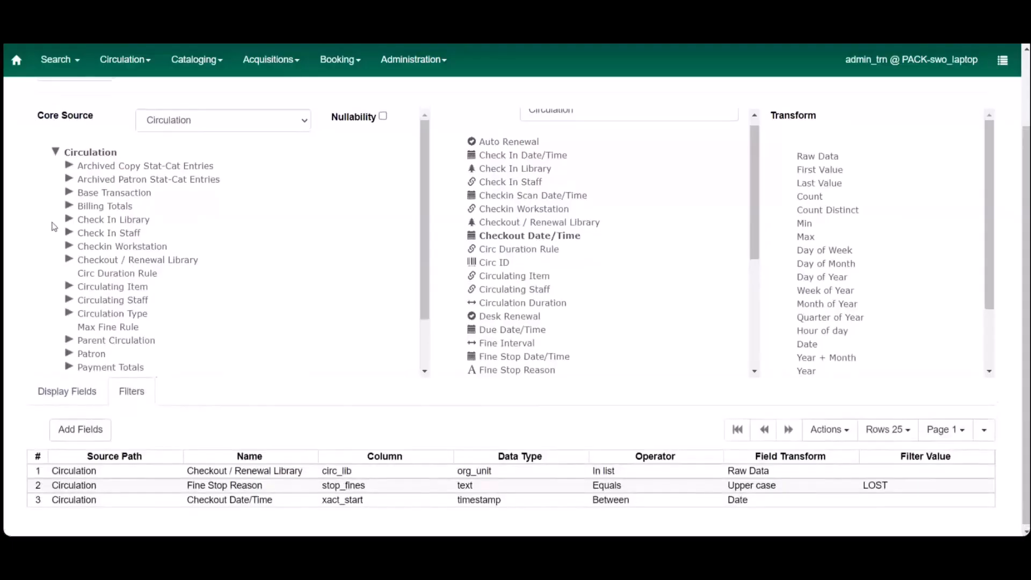
scroll(54, 226, up, 2)
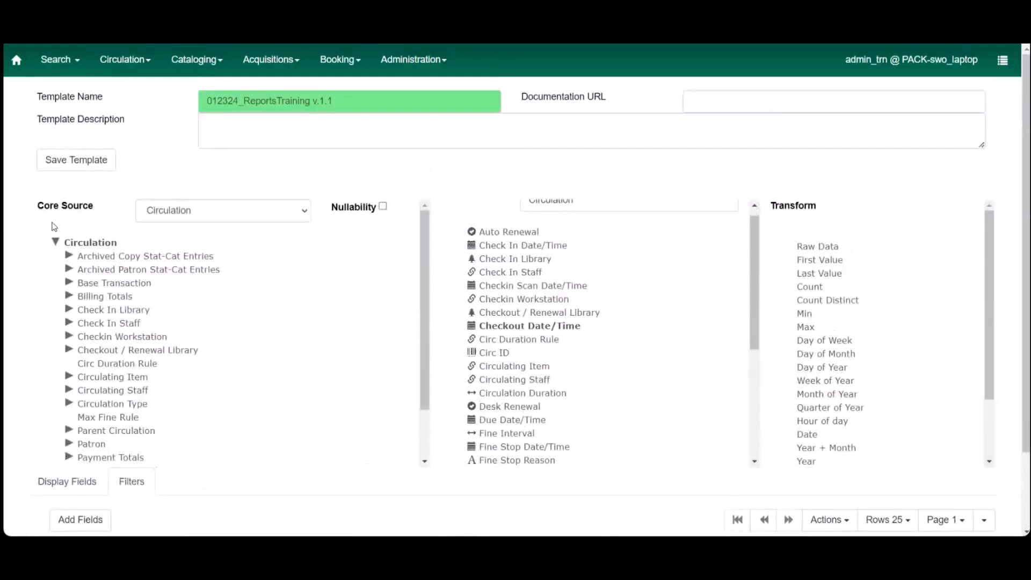
click(75, 163)
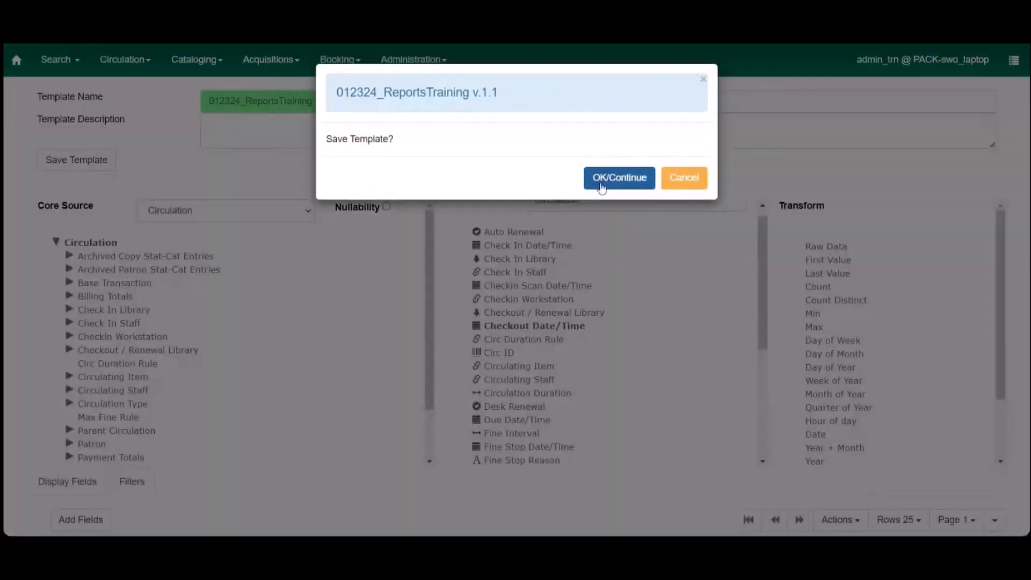
click(601, 183)
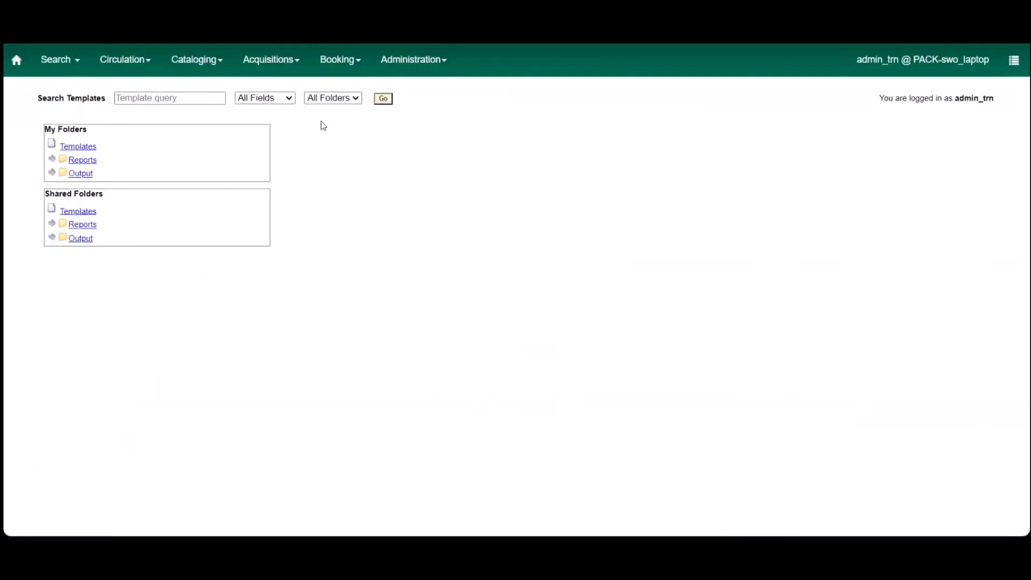
Step: Create a new report from the 012324_ReportsTraining v.1.1 template in the Staff reports folder of My Folders
click(53, 142)
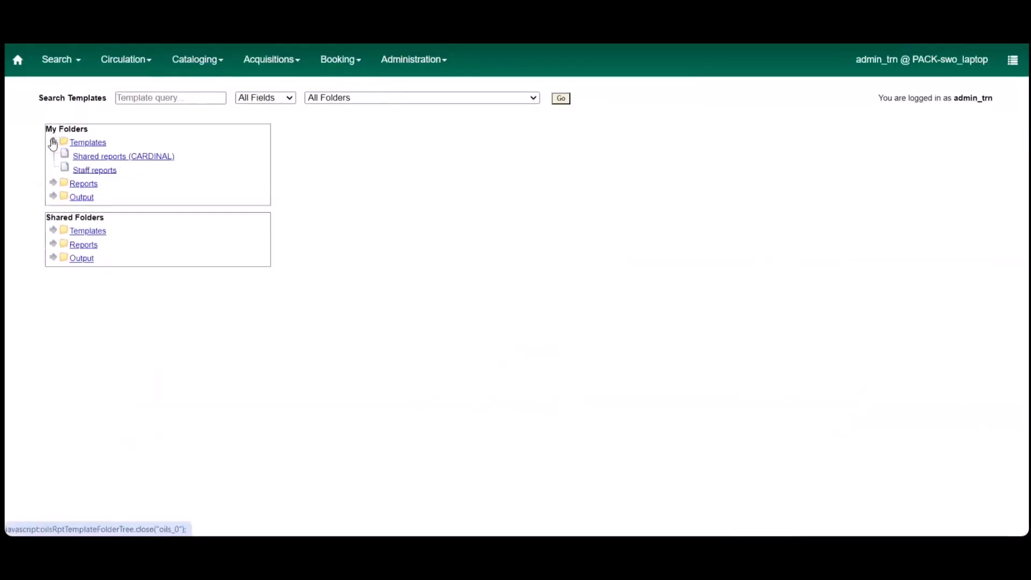
click(93, 170)
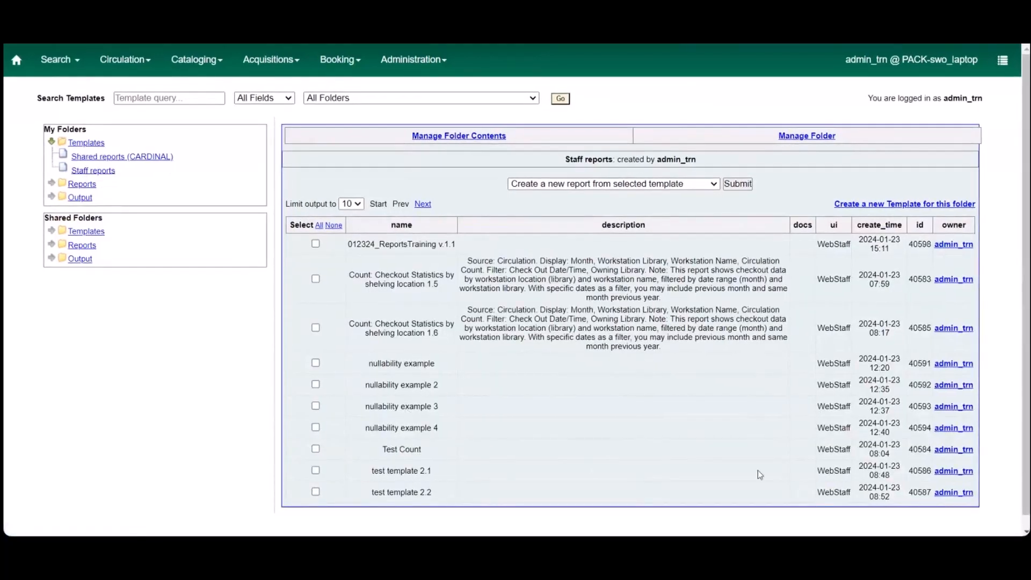
click(316, 244)
click(740, 184)
Step: Copy the template name 012324_ReportsTraining v.1.1 as the report name, and store the report definition in the Staff reports folder
click(679, 169)
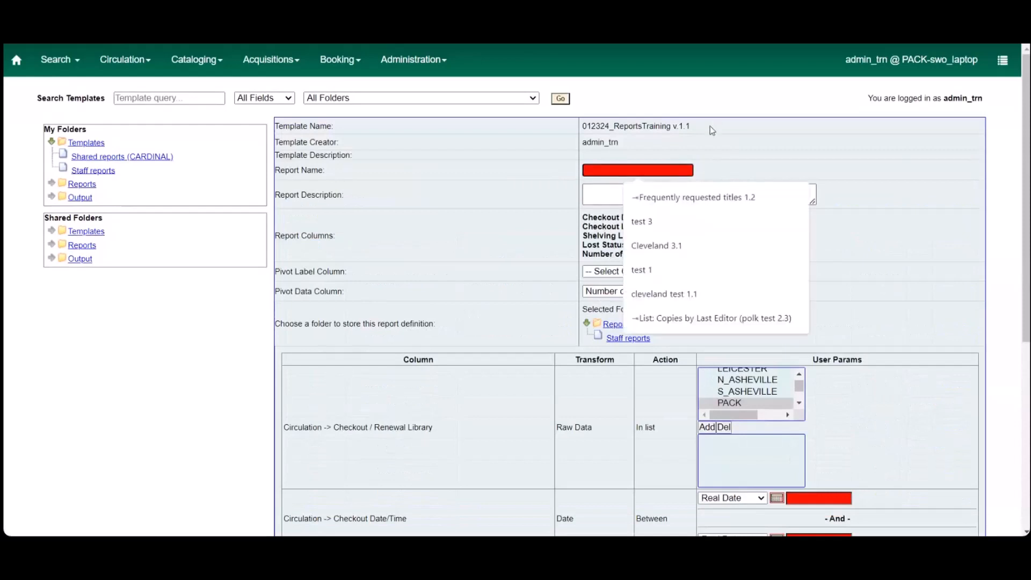
drag(710, 126, 580, 129)
key(ctrl+c)
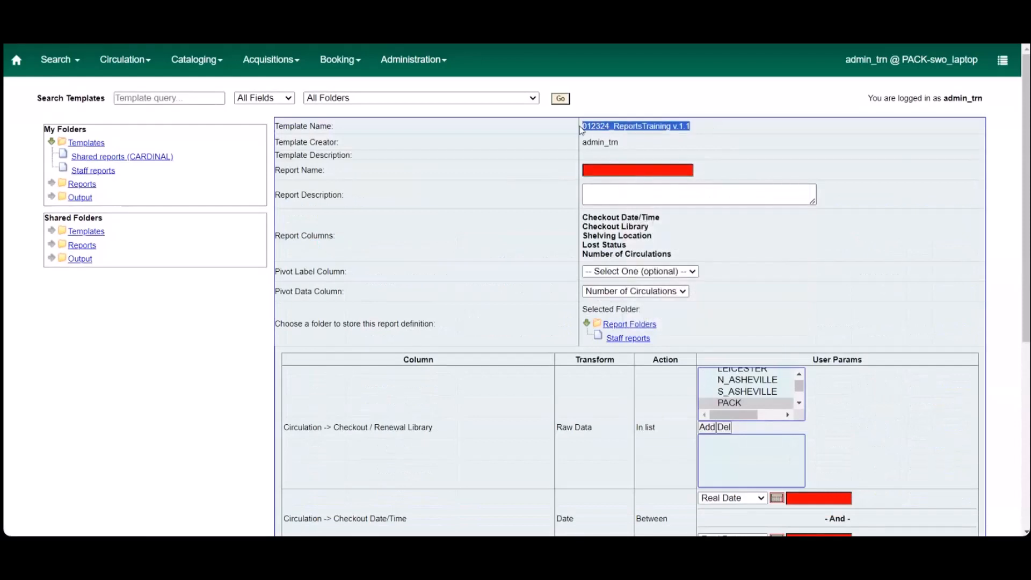
right_click(622, 177)
click(654, 249)
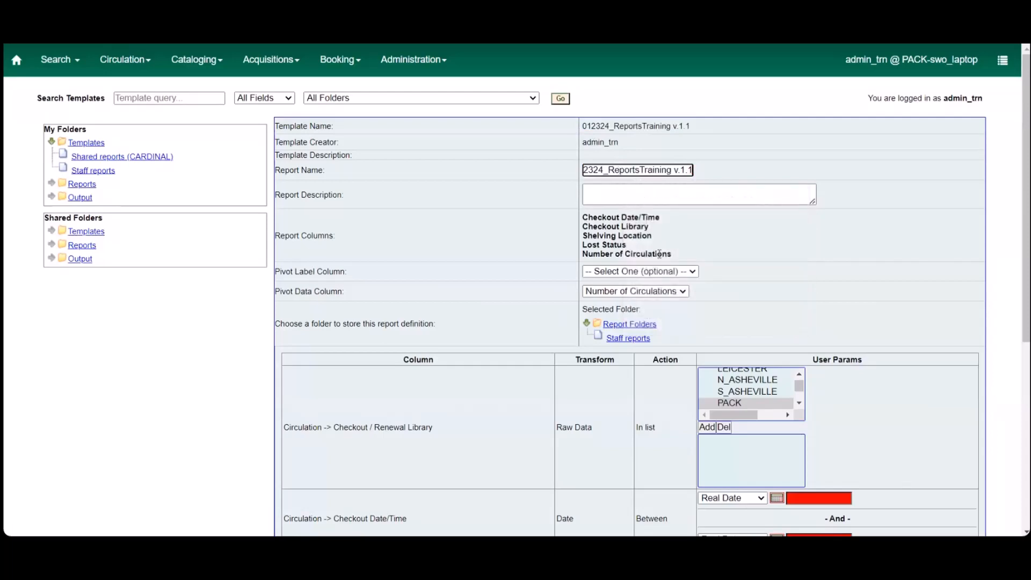
click(636, 336)
Step: Add all Buncombe branches from BLACK_MTN through W_ASHEVILLE to the Checkout / Renewal Library filter list
scroll(800, 331, down, 2)
scroll(800, 331, down, 1)
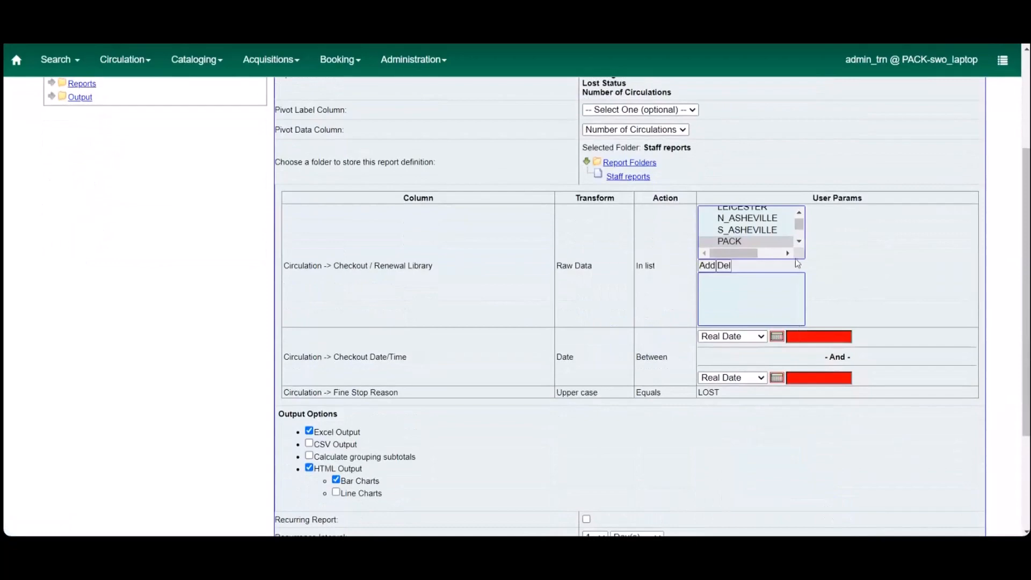
scroll(800, 217, up, 3)
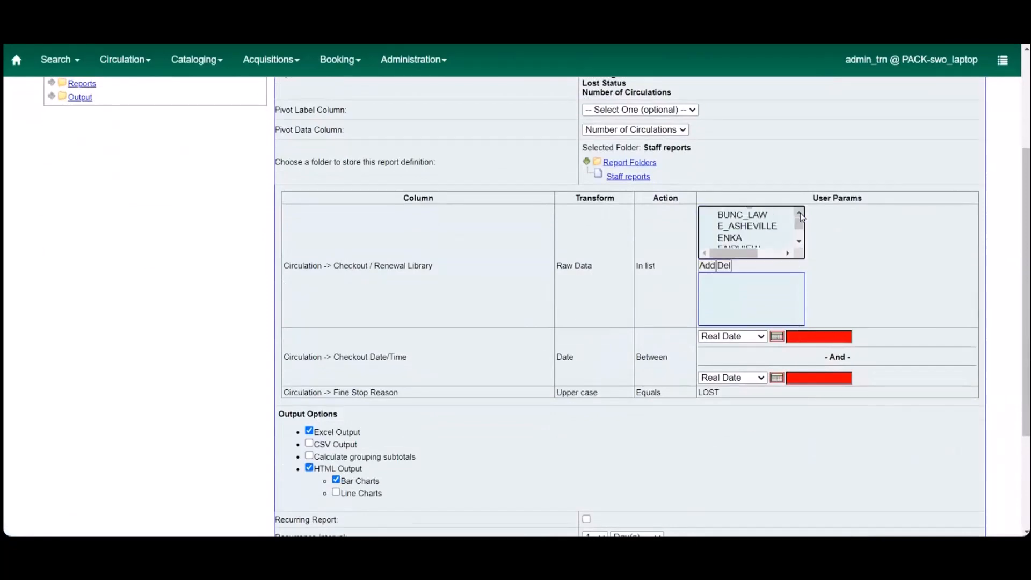
drag(766, 233, 768, 243)
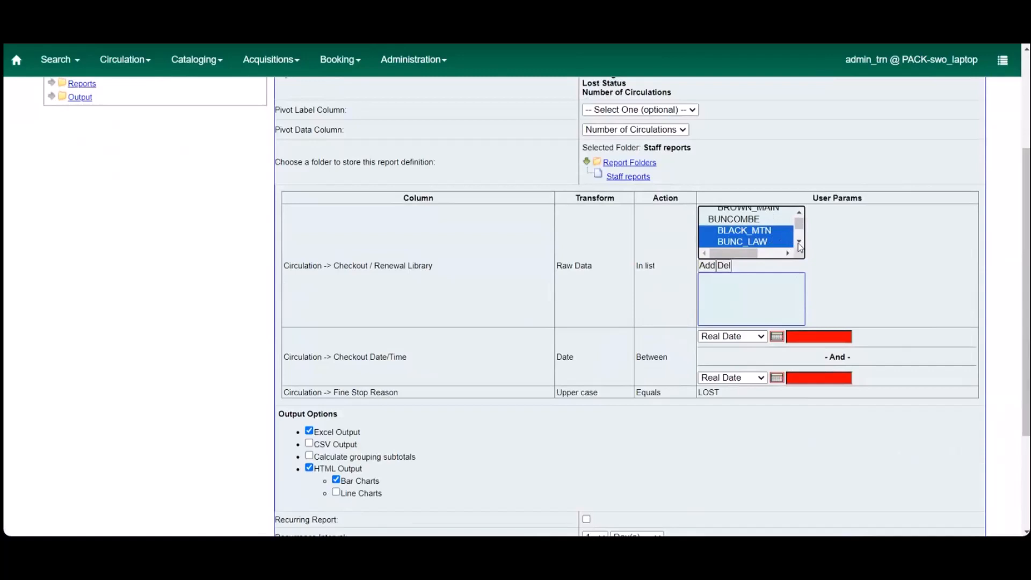
click(782, 232)
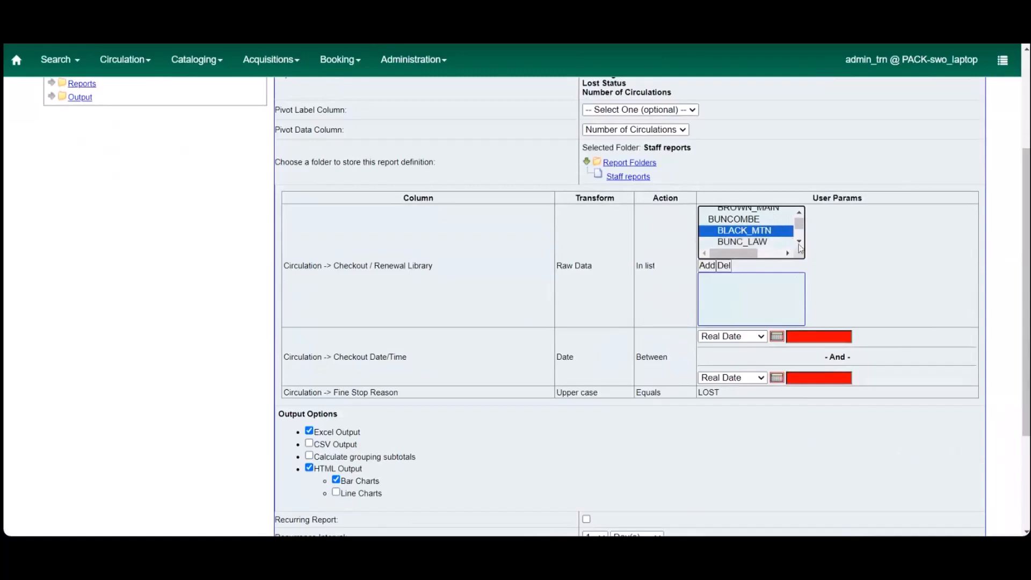
click(799, 244)
scroll(800, 244, down, 4)
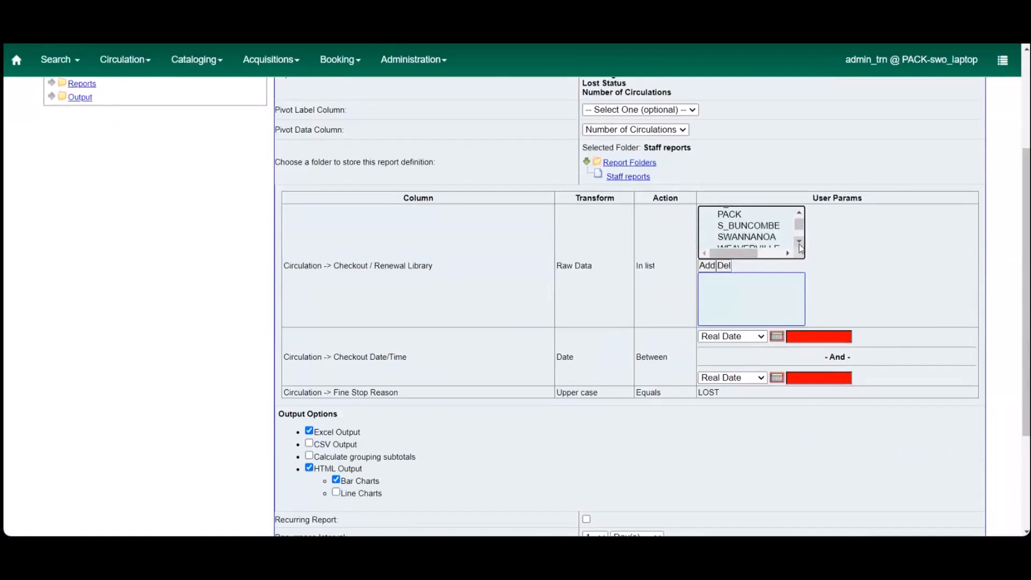
shift+click(771, 232)
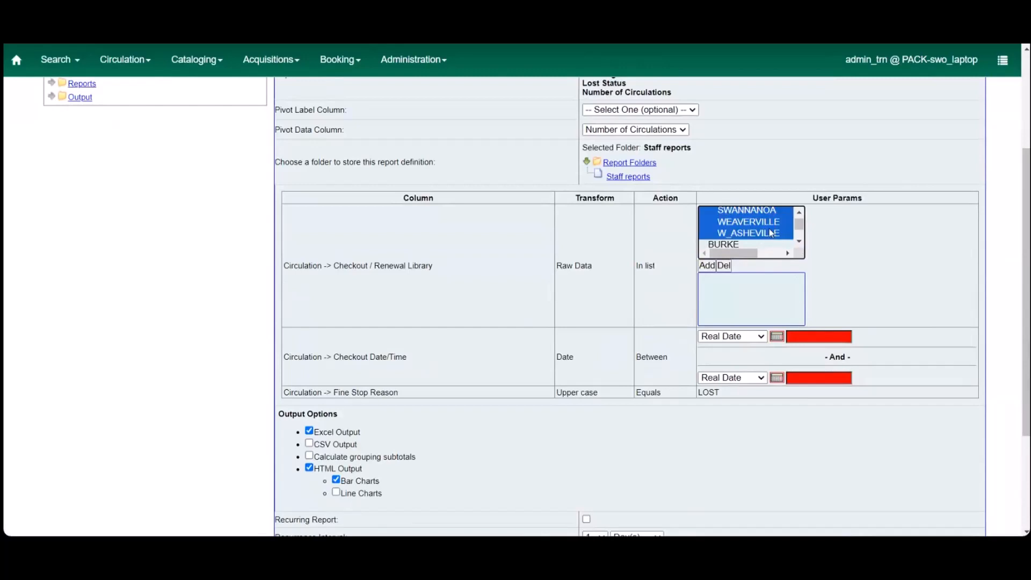
click(707, 266)
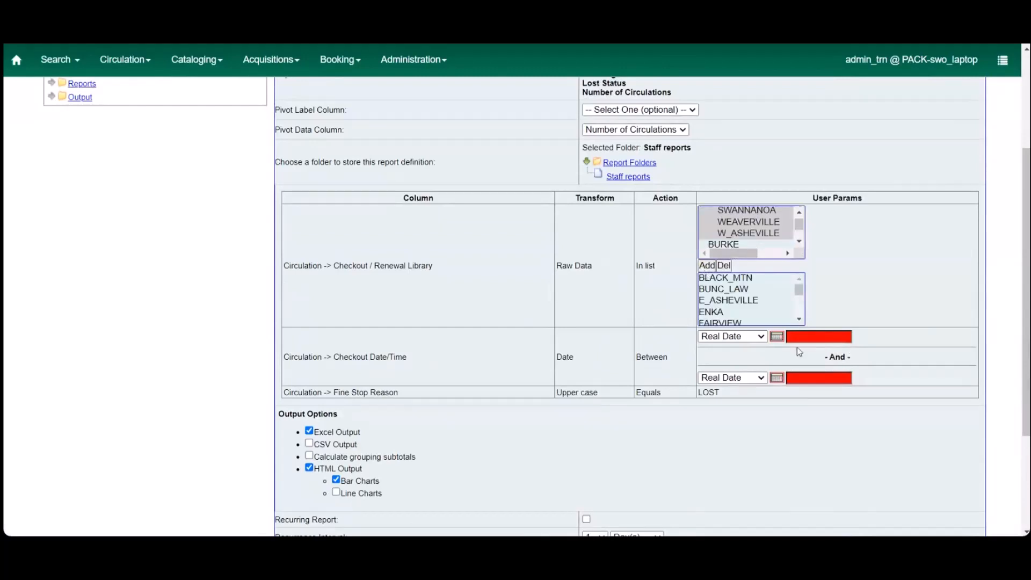
Step: Set the Checkout Date/Time filter to real dates between 2023-10-01 and 2024-01-23
click(777, 336)
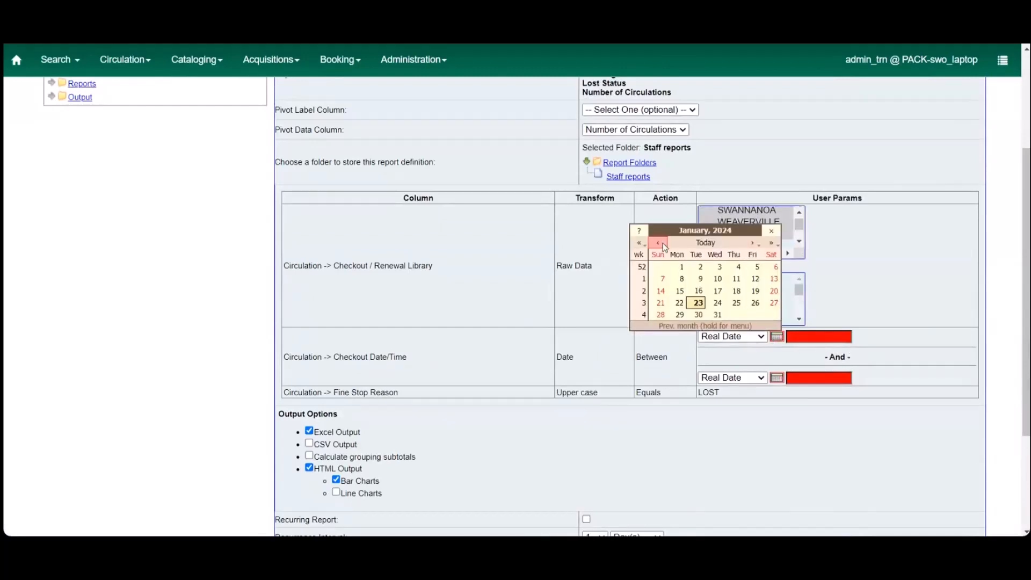
click(662, 243)
click(663, 243)
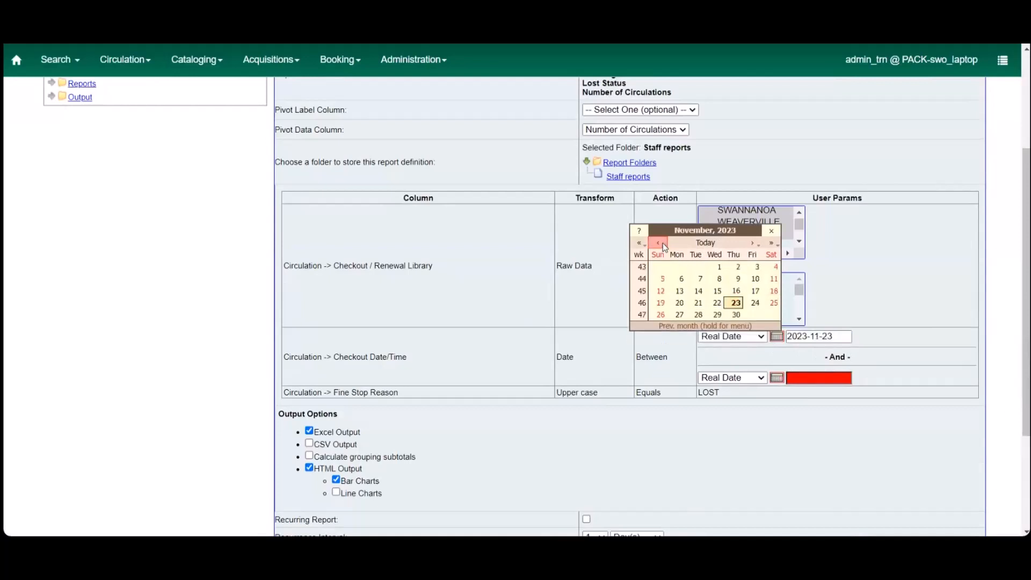
click(663, 243)
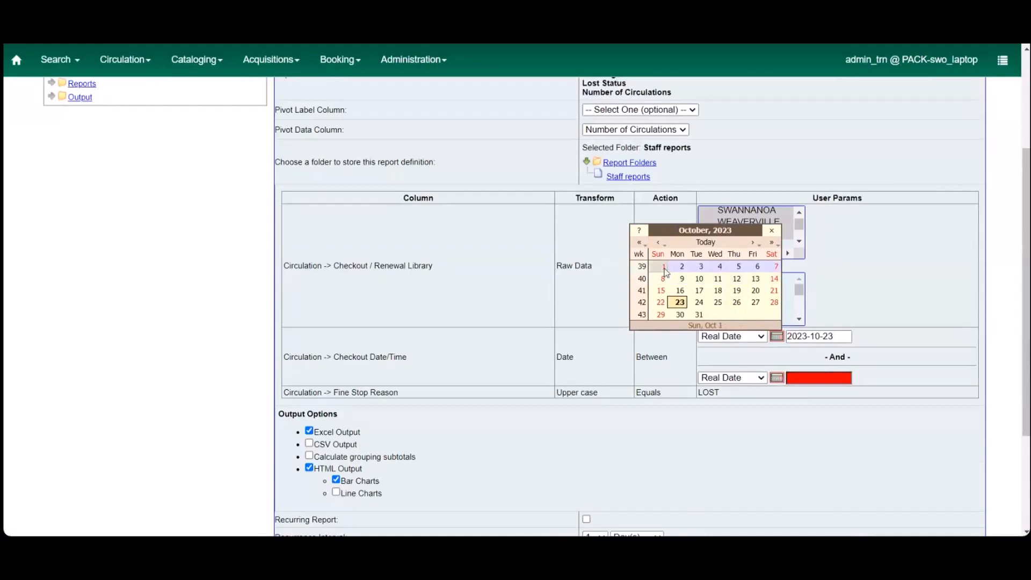
click(662, 267)
click(777, 378)
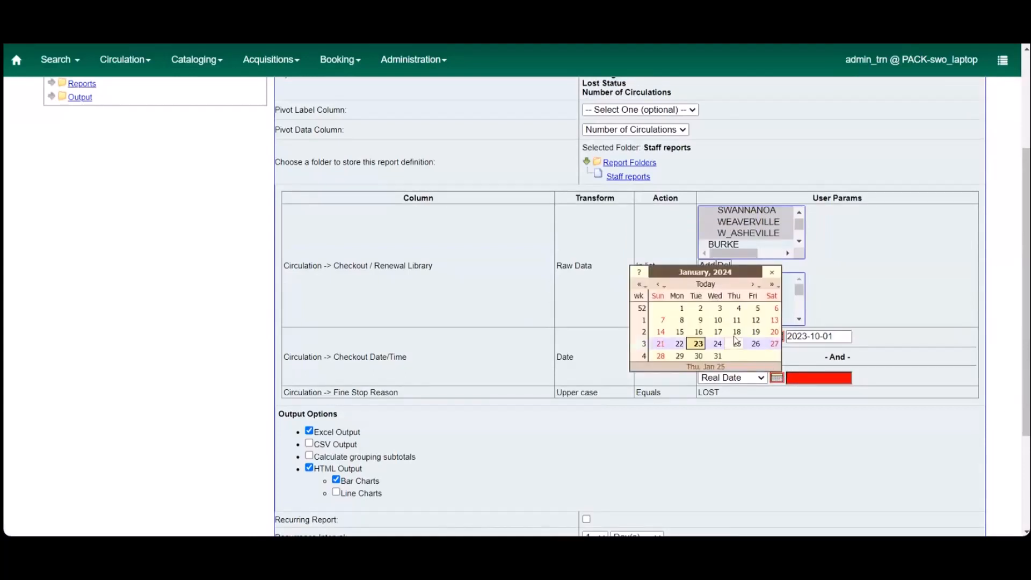
click(698, 343)
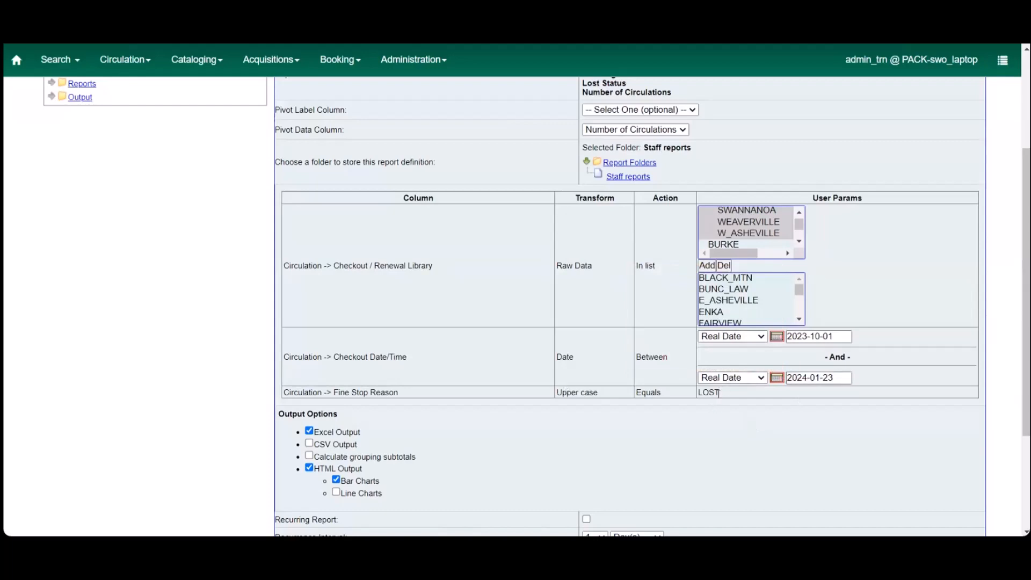
Step: Store the report's output in the Staff reports output folder, then save the report and acknowledge the confirmation
drag(717, 393, 696, 400)
scroll(704, 416, down, 3)
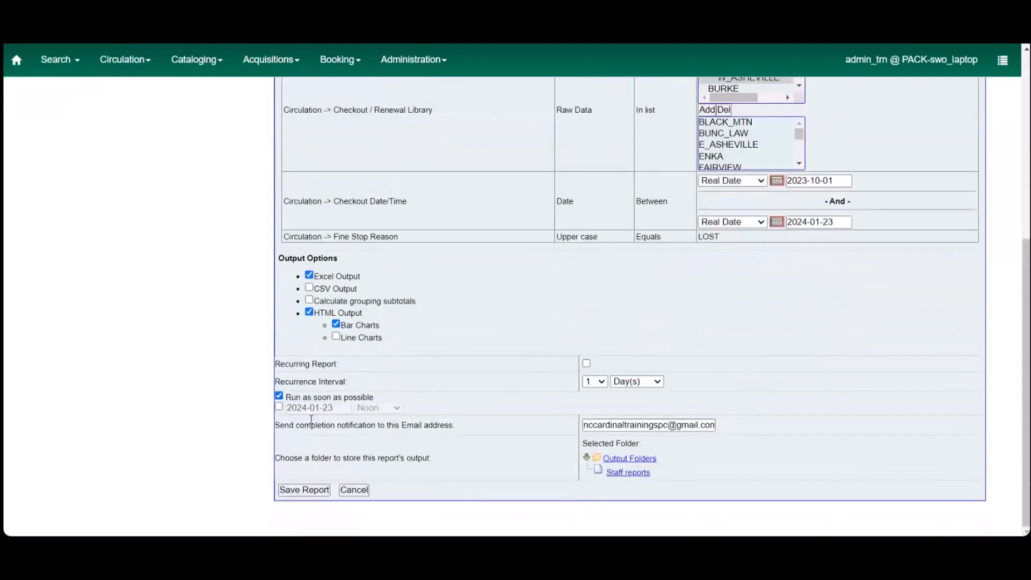
click(626, 472)
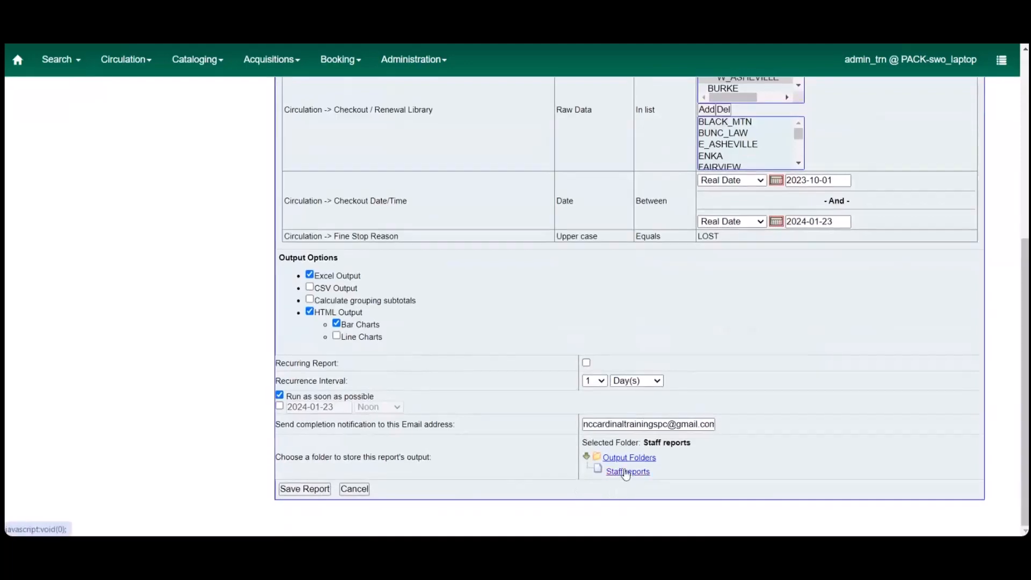
click(304, 489)
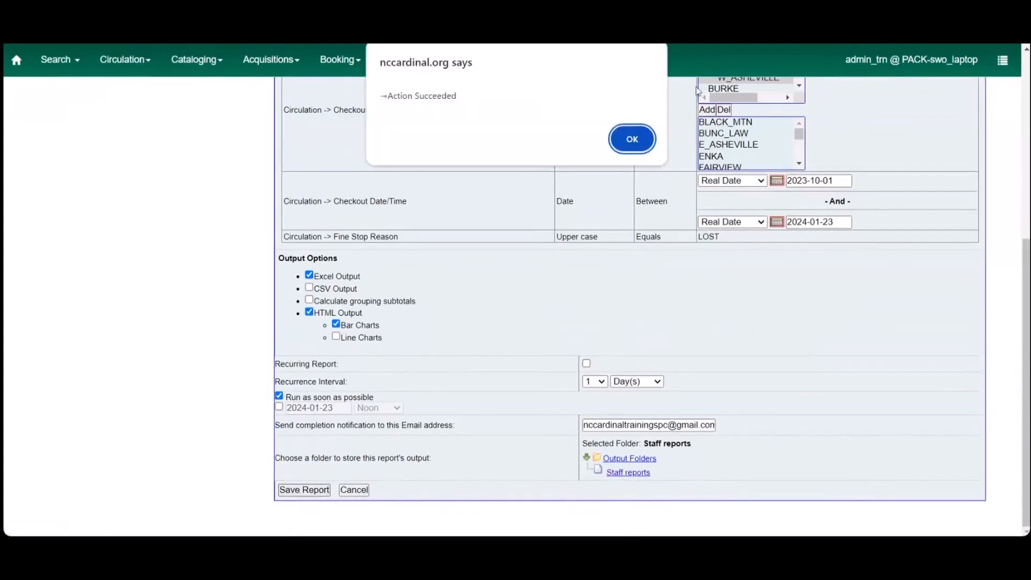
click(632, 139)
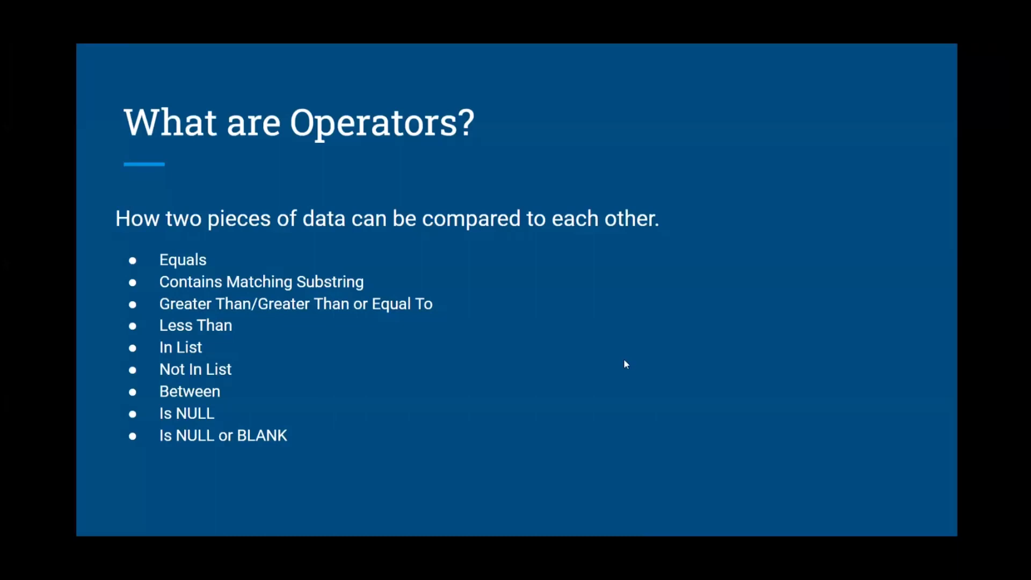
key(Right)
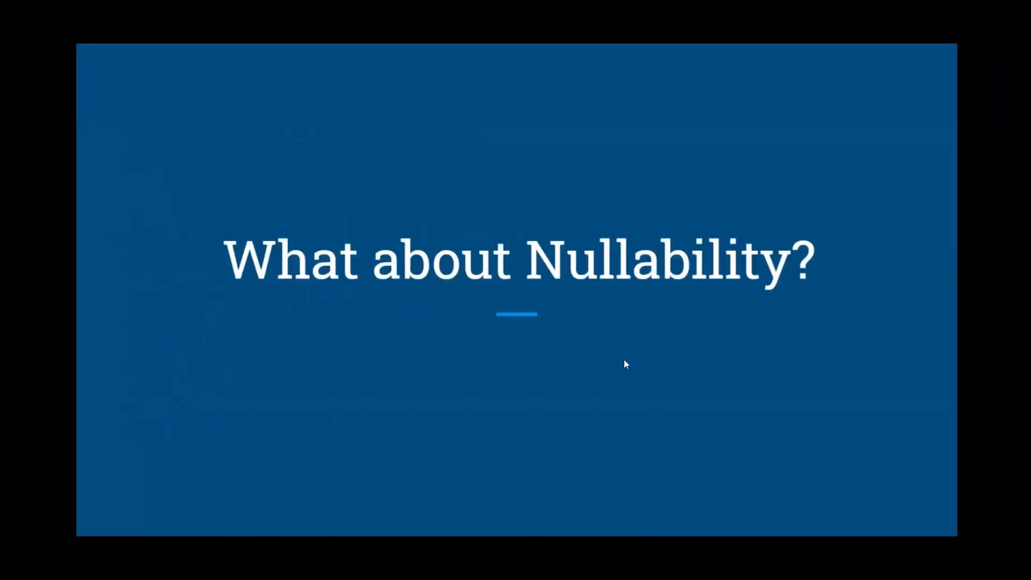